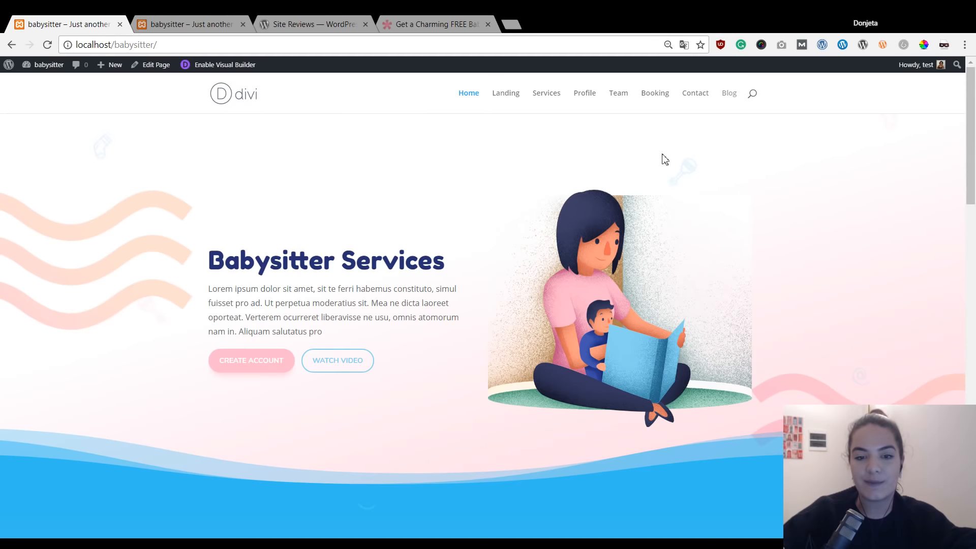
Scroll the home page and compare it with the second babysitter site.
{"action": "scroll", "coordinate": [663, 159], "scroll_direction": "down", "scroll_amount": 9}
{"action": "scroll", "coordinate": [653, 176], "scroll_direction": "down", "scroll_amount": 12}
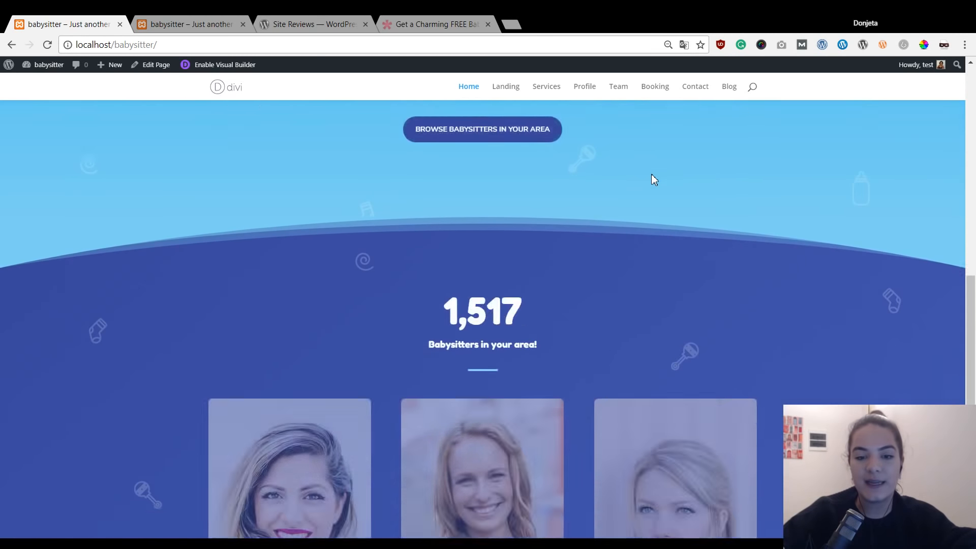
{"action": "scroll", "coordinate": [613, 207], "scroll_direction": "up", "scroll_amount": 20}
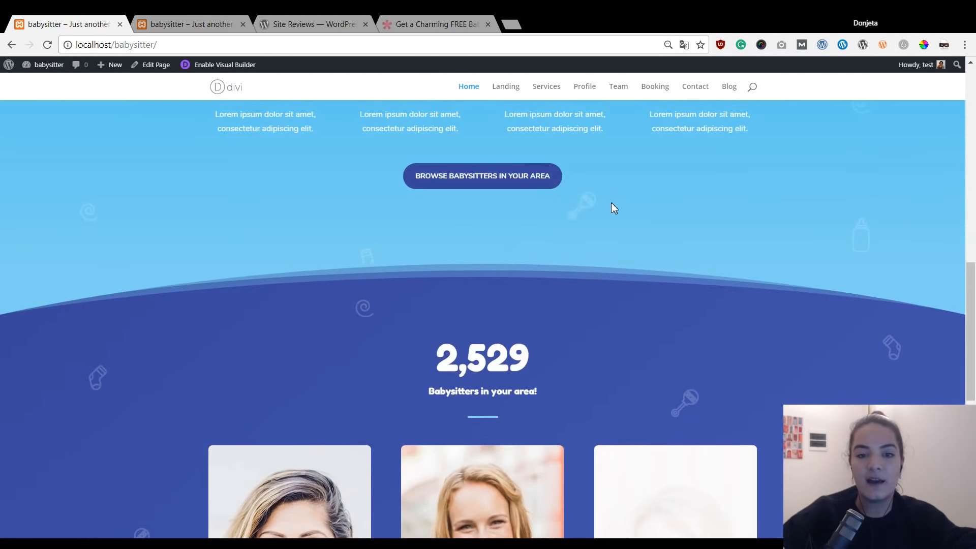
{"action": "scroll", "coordinate": [611, 202], "scroll_direction": "up", "scroll_amount": 3}
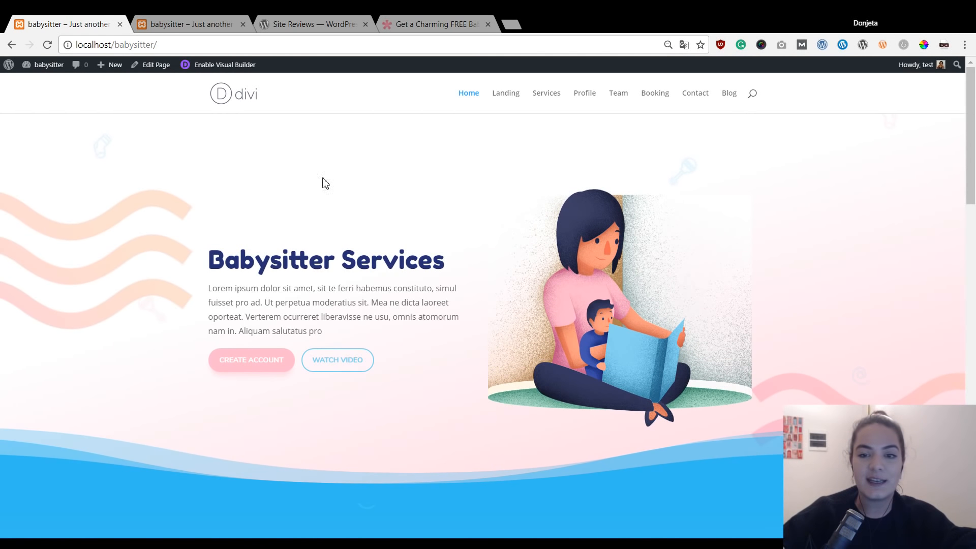
{"action": "left_click", "coordinate": [159, 21]}
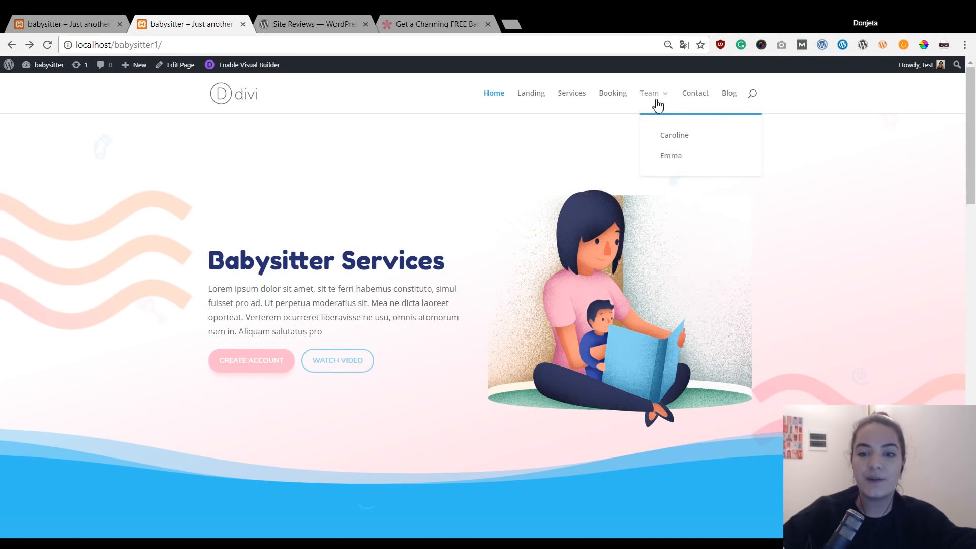
{"action": "left_click", "coordinate": [105, 23]}
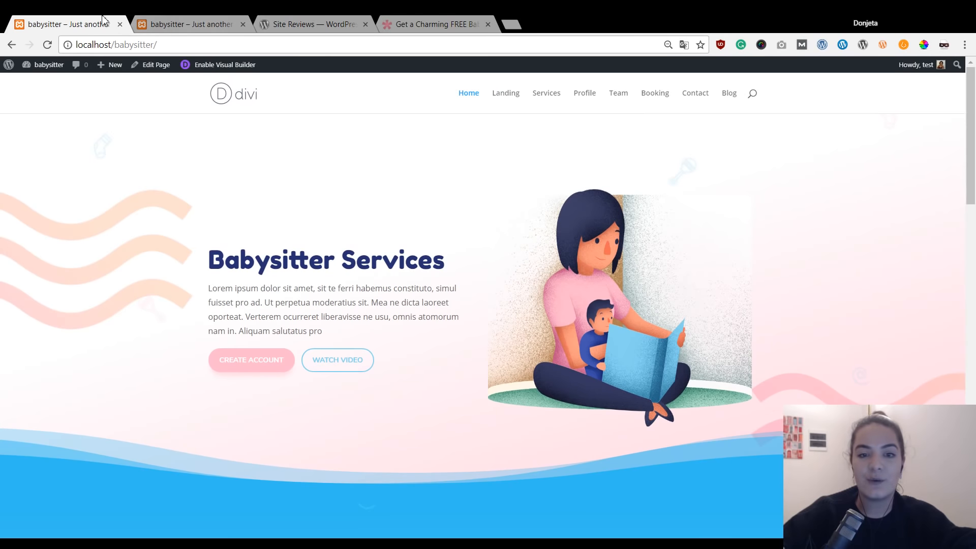
Open the first site's Profile page and scroll down to its Availability and Reviews sections.
{"action": "left_click", "coordinate": [583, 100]}
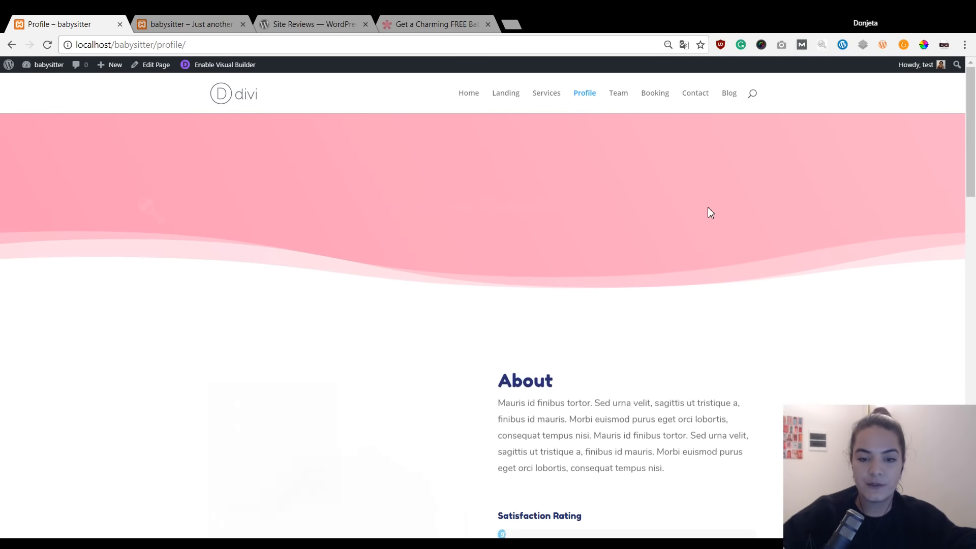
{"action": "scroll", "coordinate": [388, 153], "scroll_direction": "down", "scroll_amount": 1}
{"action": "scroll", "coordinate": [687, 275], "scroll_direction": "down", "scroll_amount": 8}
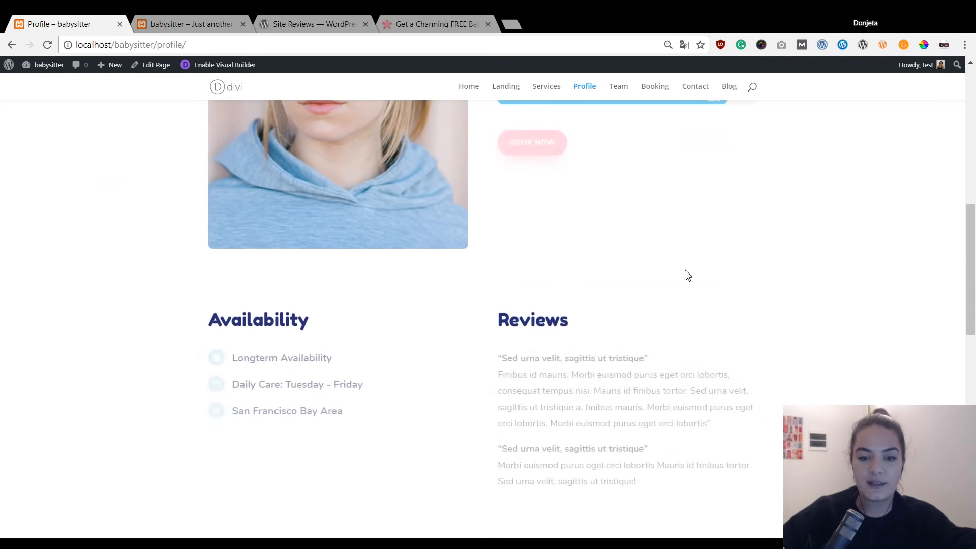
{"action": "scroll", "coordinate": [332, 249], "scroll_direction": "down", "scroll_amount": 1}
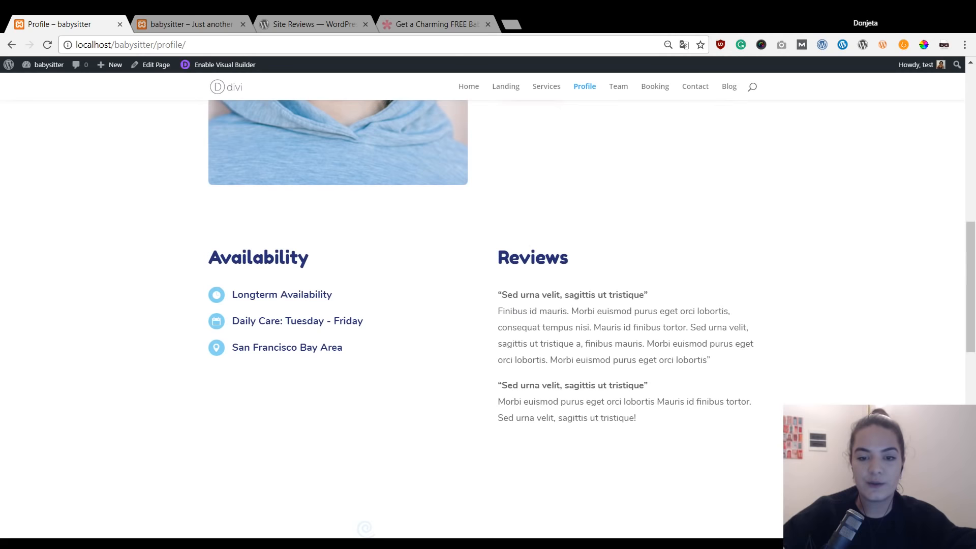
{"action": "scroll", "coordinate": [608, 310], "scroll_direction": "down", "scroll_amount": 12}
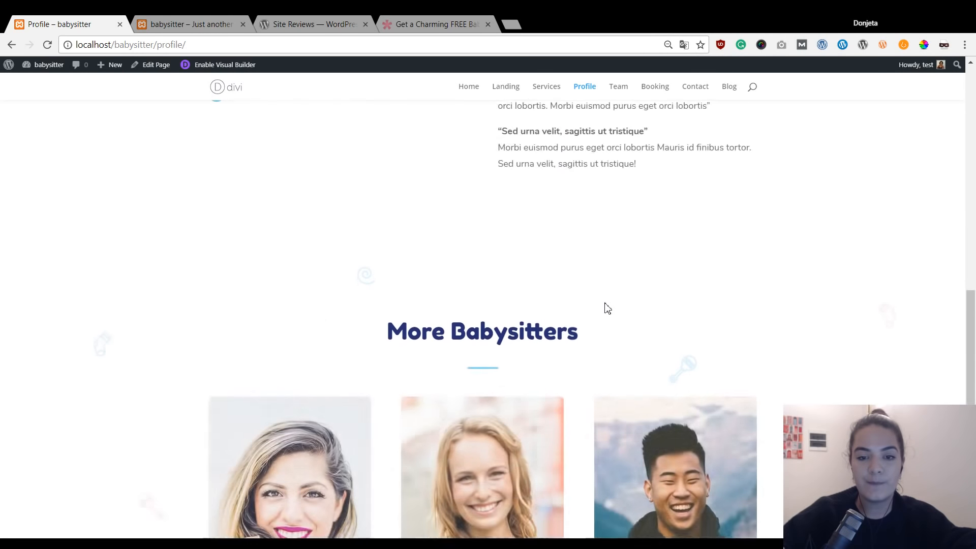
{"action": "scroll", "coordinate": [607, 309], "scroll_direction": "up", "scroll_amount": 11}
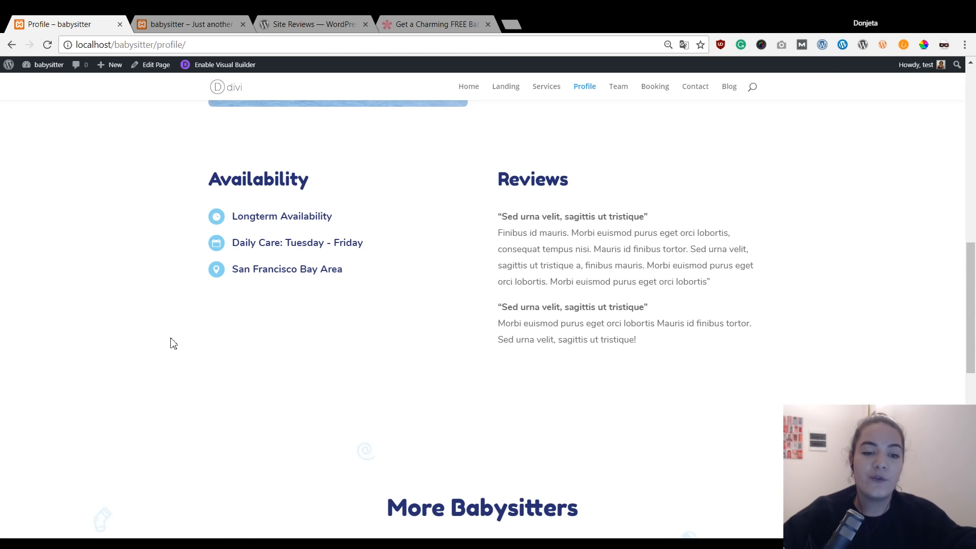
On the second site, open Caroline from the Team menu and view her review form and 5-star reviews.
{"action": "left_click", "coordinate": [191, 23]}
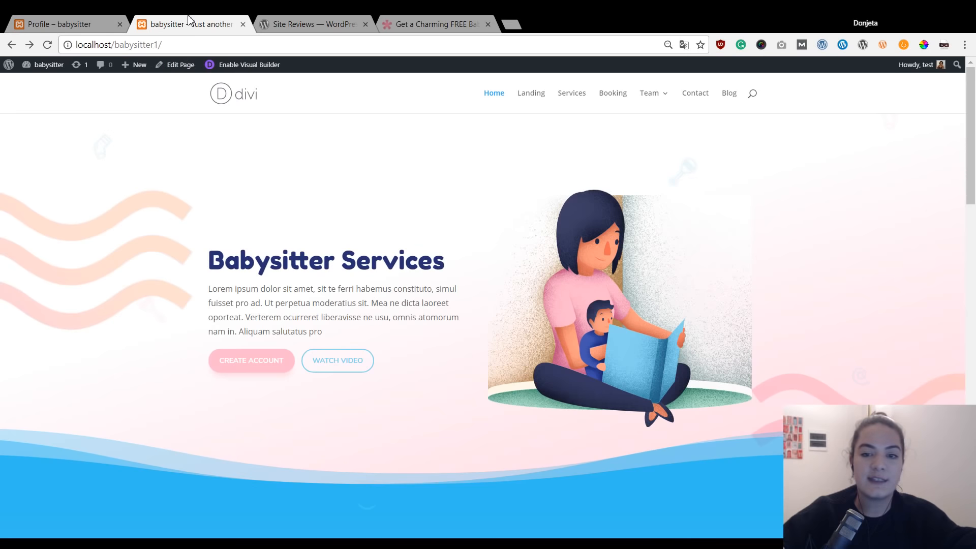
{"action": "mouse_move", "coordinate": [658, 102]}
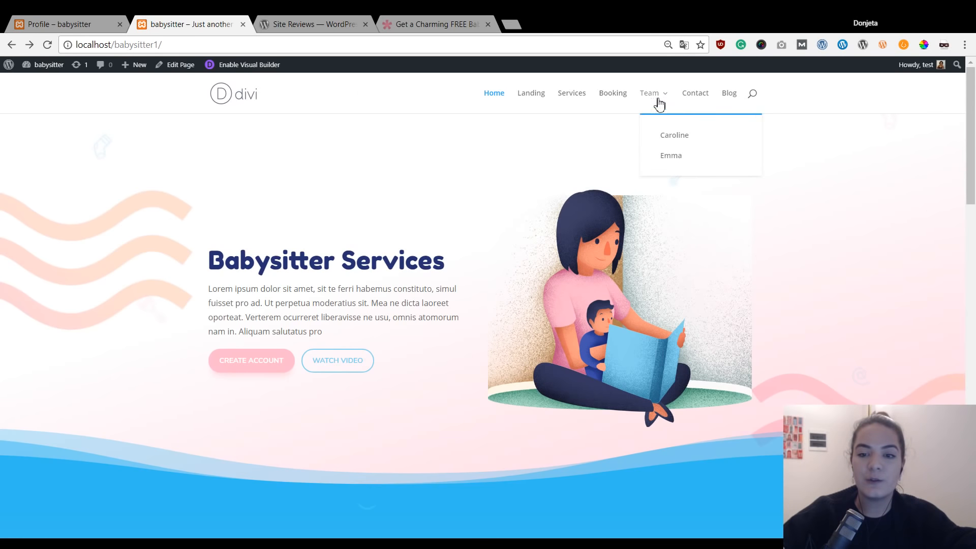
{"action": "left_click", "coordinate": [670, 144]}
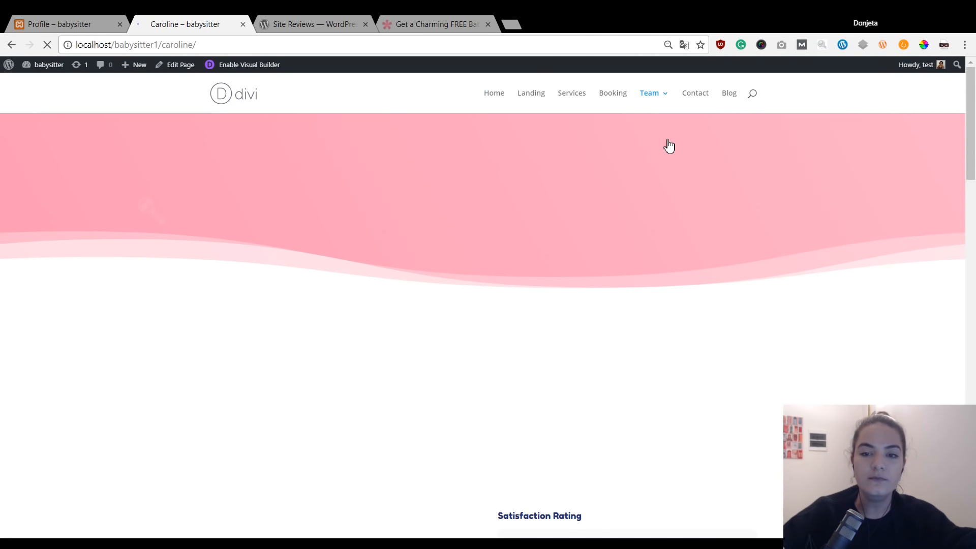
{"action": "scroll", "coordinate": [665, 131], "scroll_direction": "down", "scroll_amount": 9}
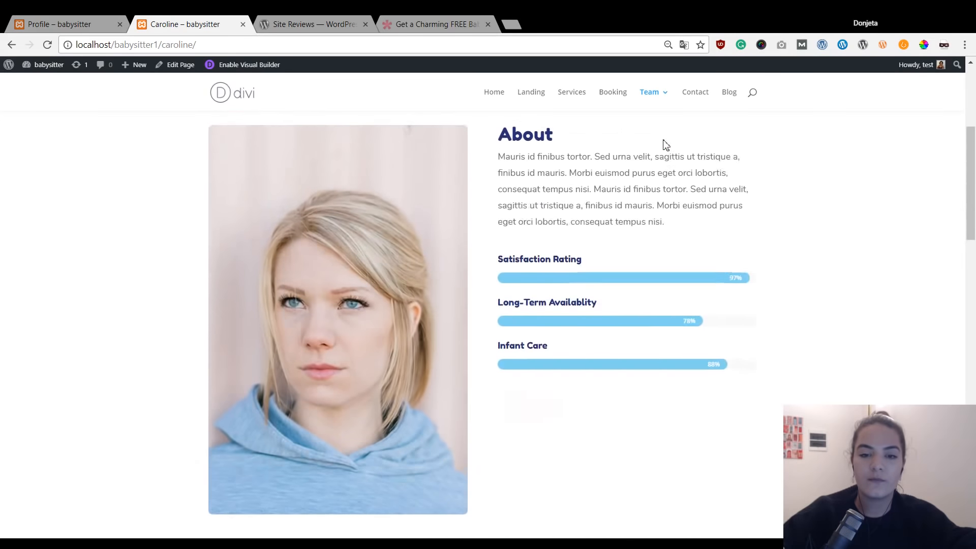
{"action": "scroll", "coordinate": [665, 145], "scroll_direction": "down", "scroll_amount": 4}
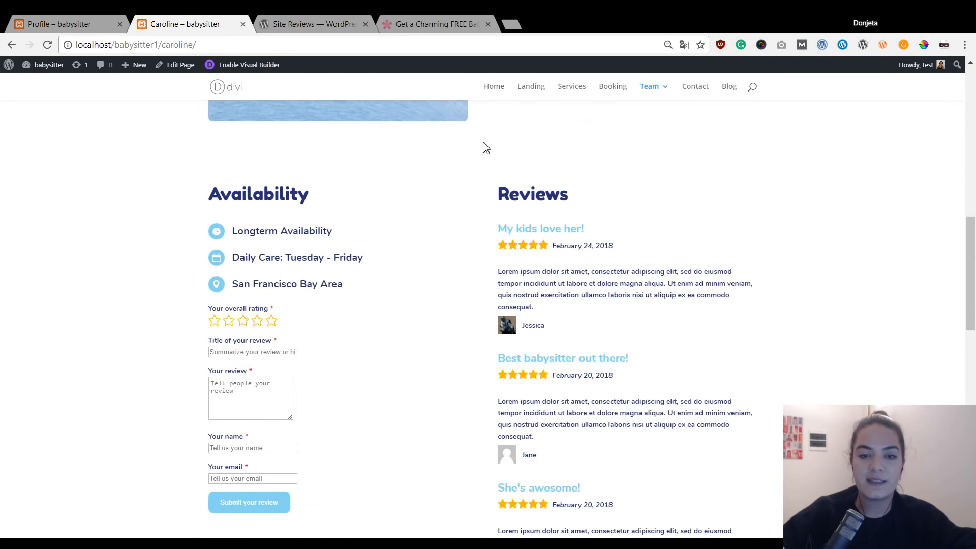
{"action": "scroll", "coordinate": [476, 208], "scroll_direction": "down", "scroll_amount": 1}
{"action": "scroll", "coordinate": [381, 377], "scroll_direction": "down", "scroll_amount": 2}
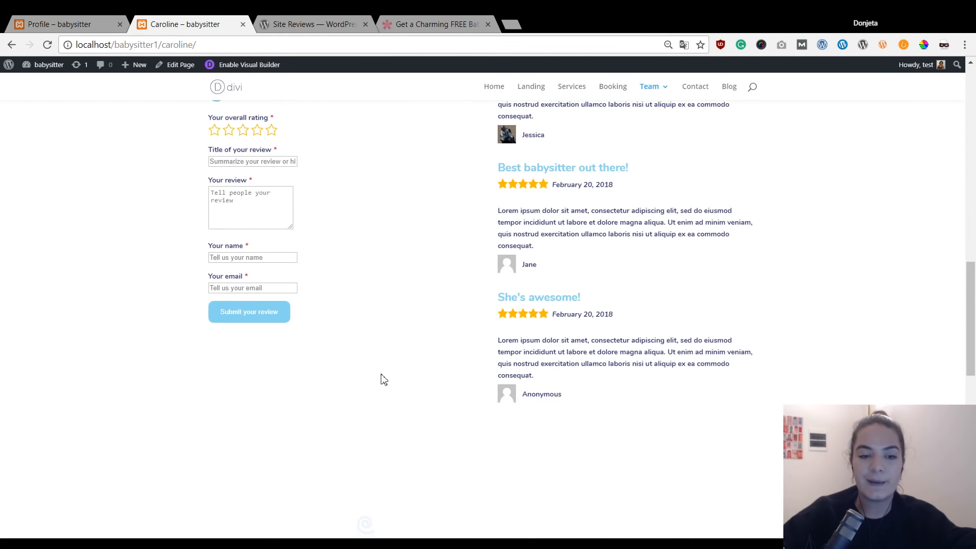
{"action": "scroll", "coordinate": [432, 332], "scroll_direction": "up", "scroll_amount": 3}
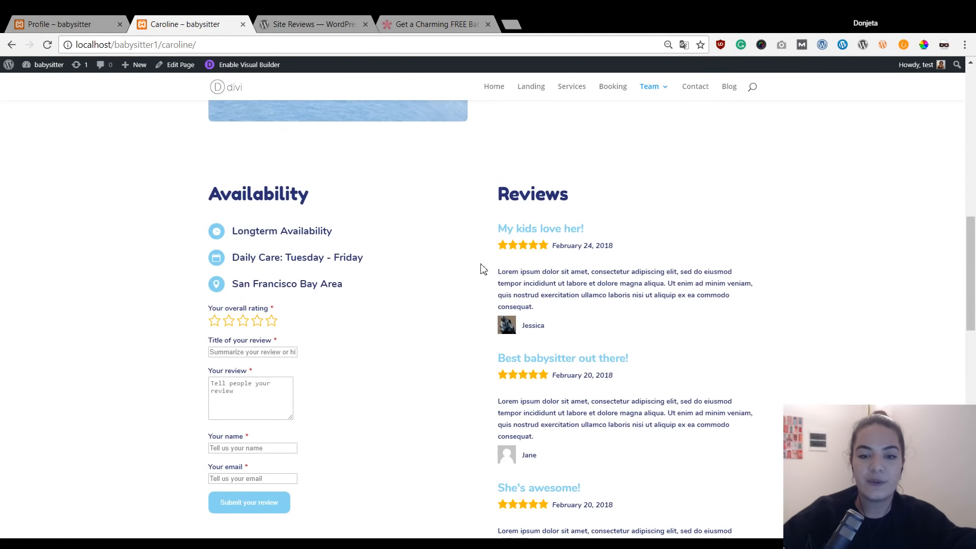
{"action": "scroll", "coordinate": [499, 282], "scroll_direction": "down", "scroll_amount": 2}
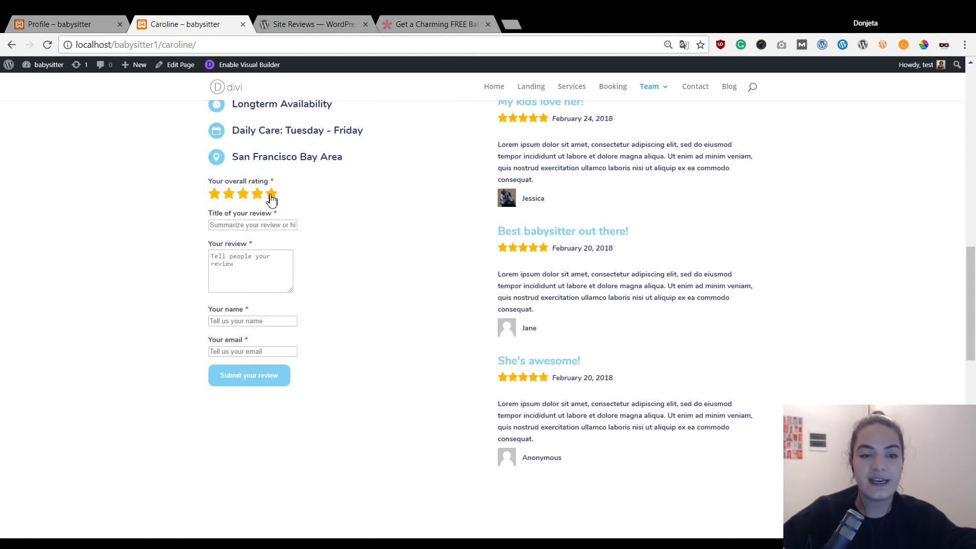
{"action": "scroll", "coordinate": [392, 192], "scroll_direction": "up", "scroll_amount": 1}
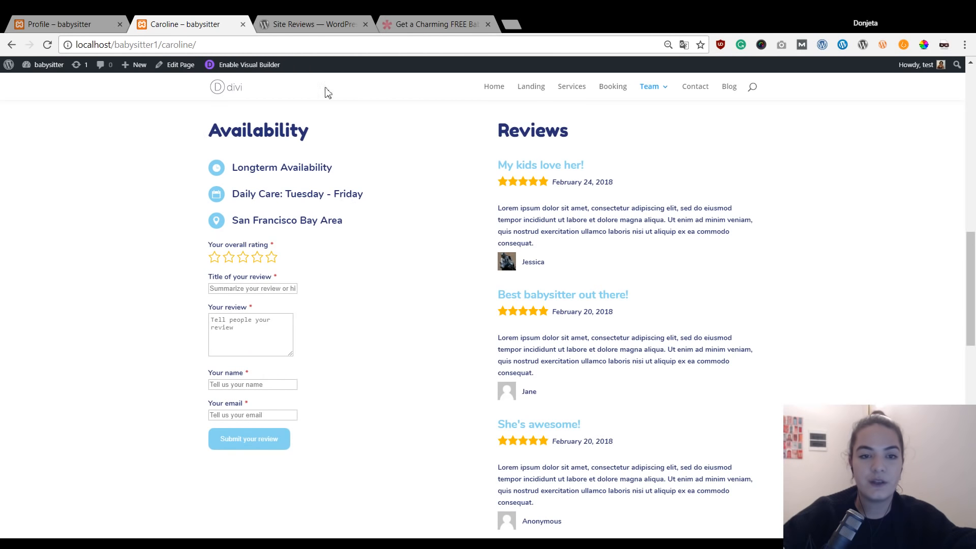
Read through the Site Reviews plugin page, then open the WordPress 4.9.4 welcome page from Profile's admin bar.
{"action": "left_click", "coordinate": [300, 25]}
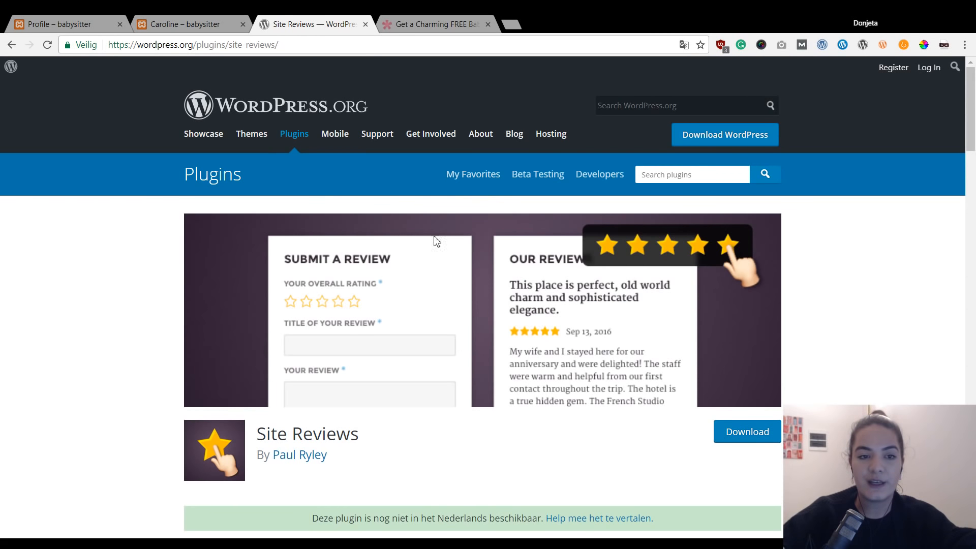
{"action": "scroll", "coordinate": [435, 239], "scroll_direction": "down", "scroll_amount": 1}
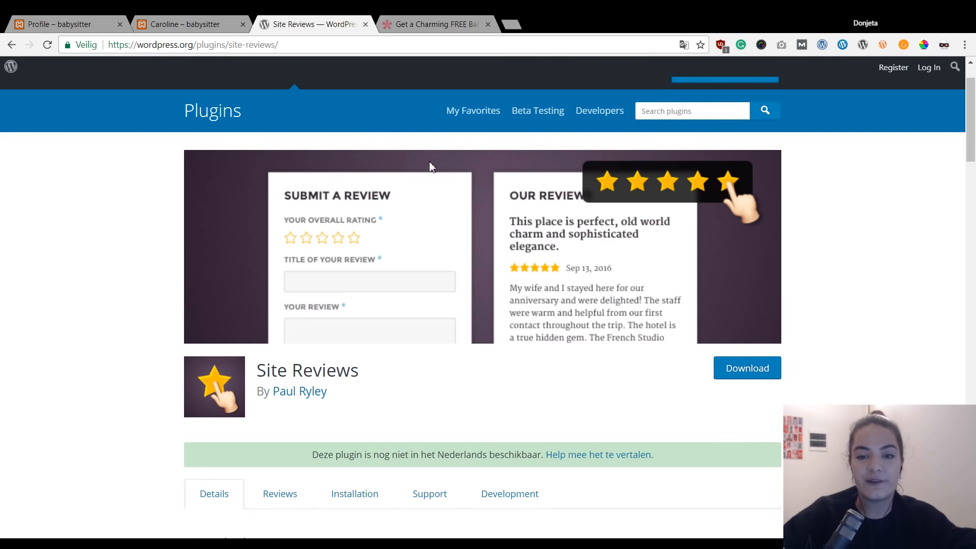
{"action": "scroll", "coordinate": [888, 285], "scroll_direction": "down", "scroll_amount": 1}
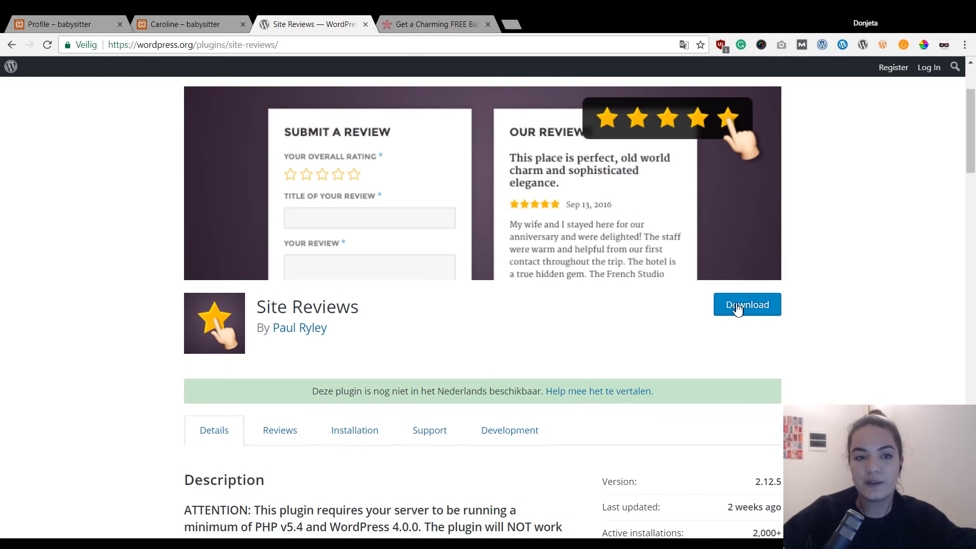
{"action": "left_click", "coordinate": [55, 24]}
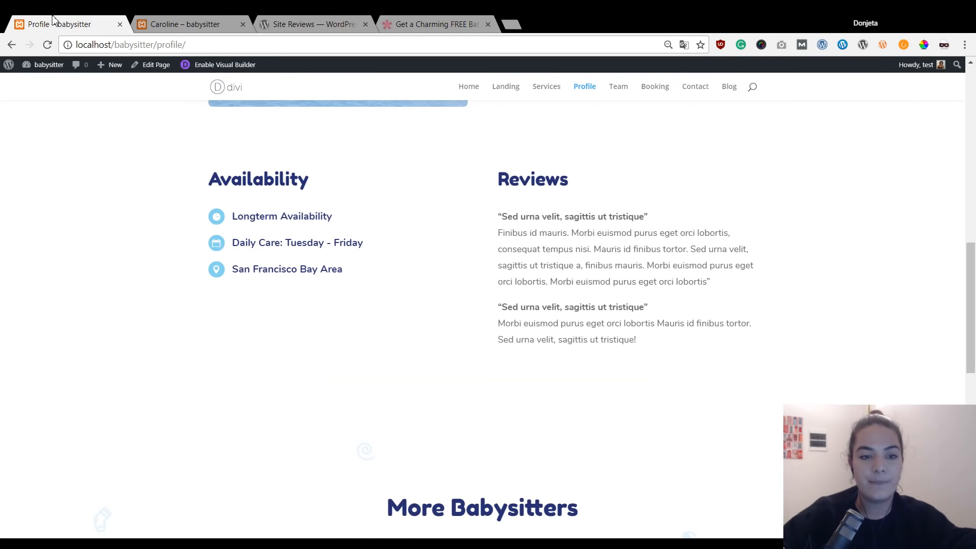
{"action": "left_click", "coordinate": [6, 66]}
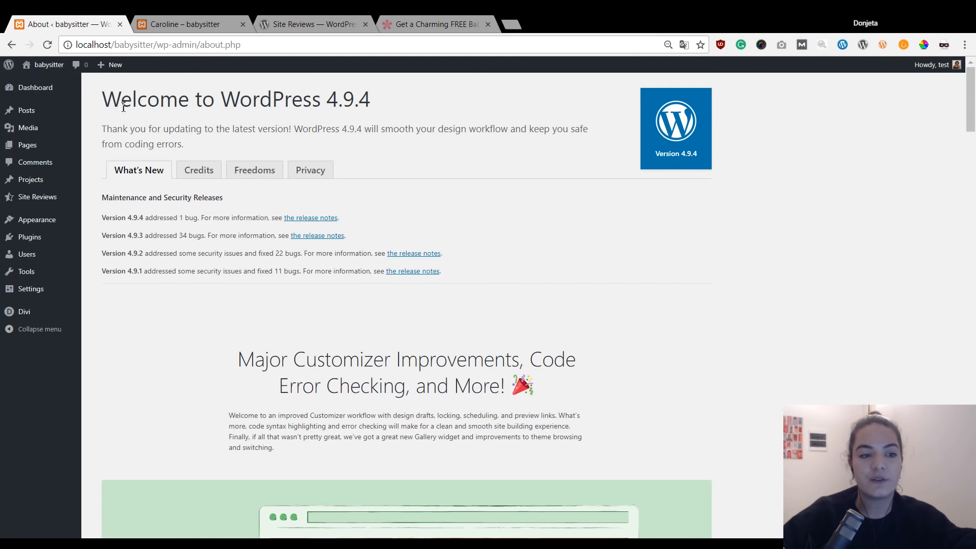
View the installed plugins with Site Reviews 2.12.5 active, checking the live site in a new tab.
{"action": "left_click", "coordinate": [61, 243]}
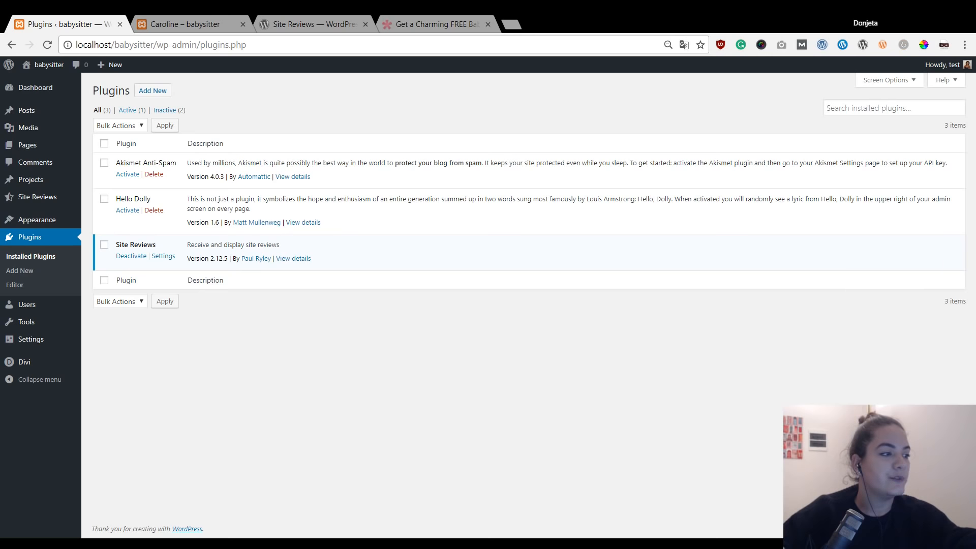
{"action": "middle_click", "coordinate": [49, 64]}
{"action": "left_click", "coordinate": [151, 23]}
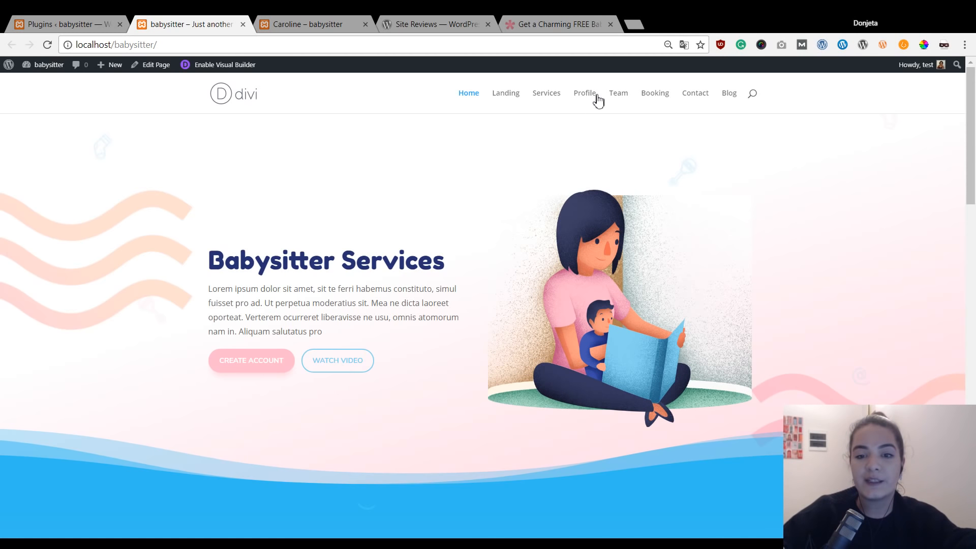
{"action": "left_click", "coordinate": [101, 19]}
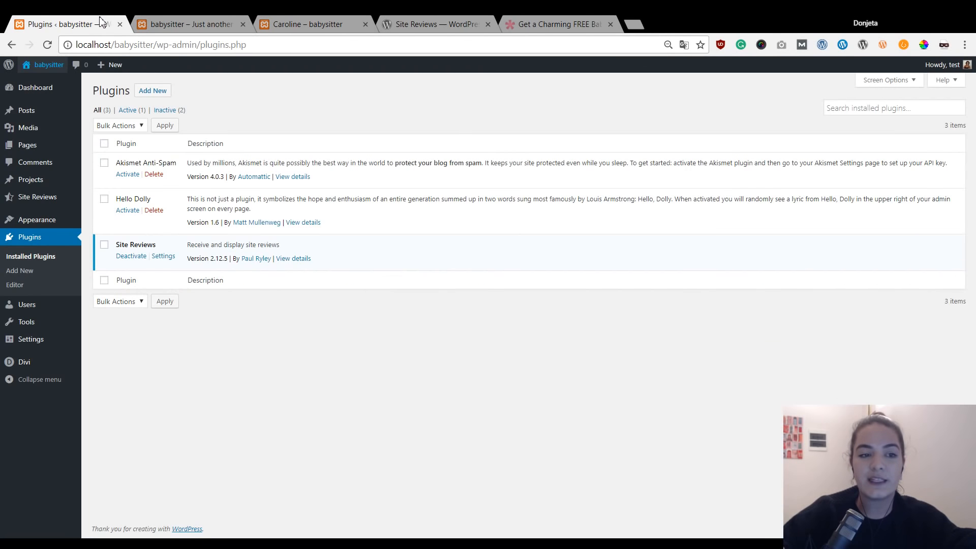
Retitle the Profile page 'Caroline' with permalink slug 'caroline' and update it.
{"action": "left_click", "coordinate": [37, 147]}
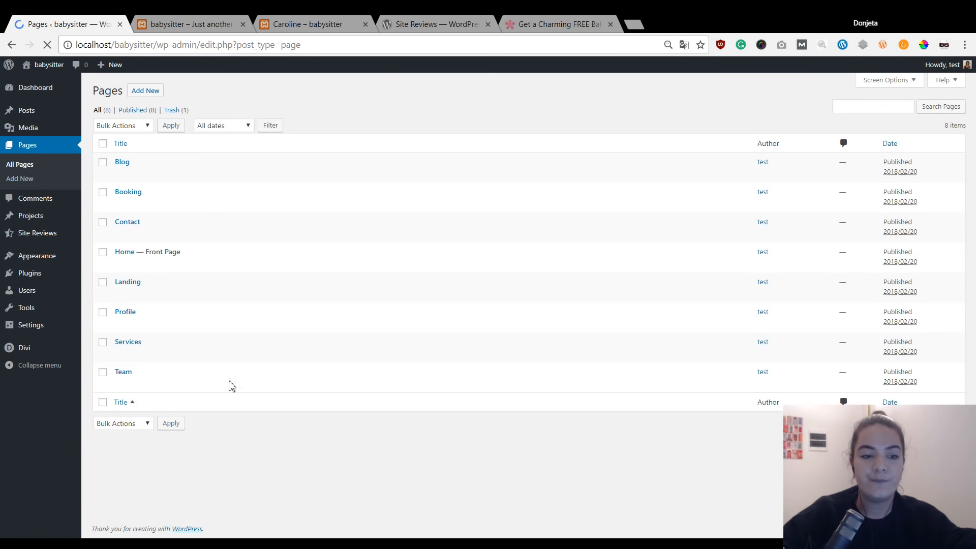
{"action": "left_click", "coordinate": [122, 327]}
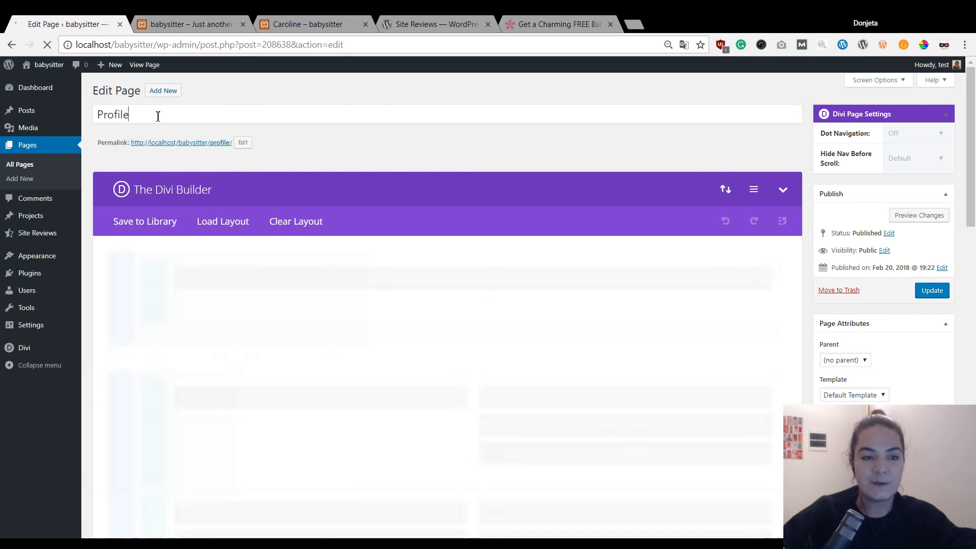
{"action": "double_click", "coordinate": [125, 116]}
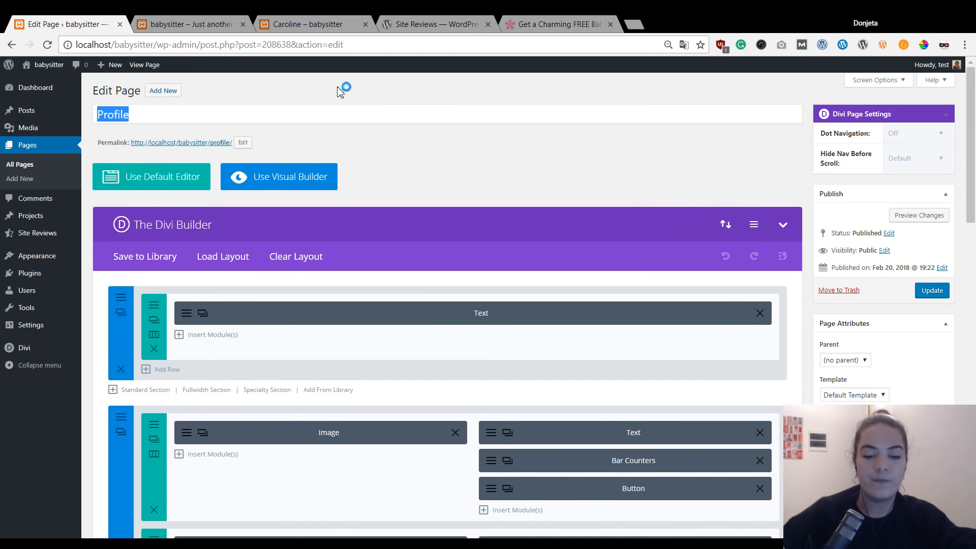
{"action": "type", "text": "Ca"}
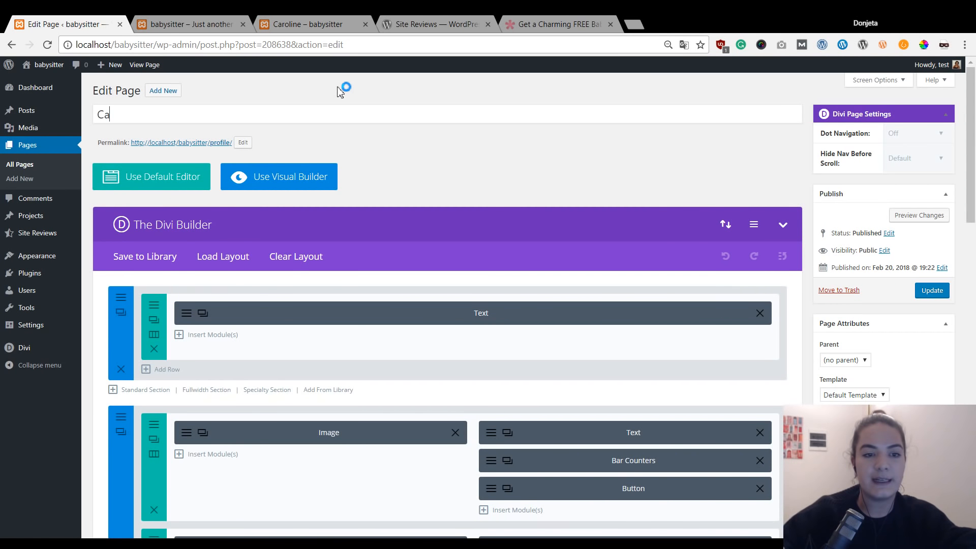
{"action": "type", "text": "roline"}
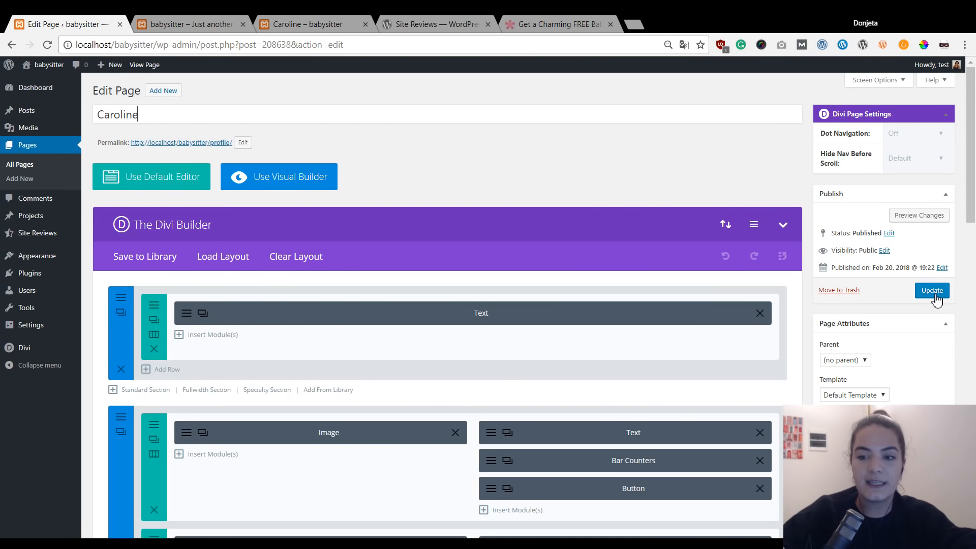
{"action": "left_click", "coordinate": [243, 142]}
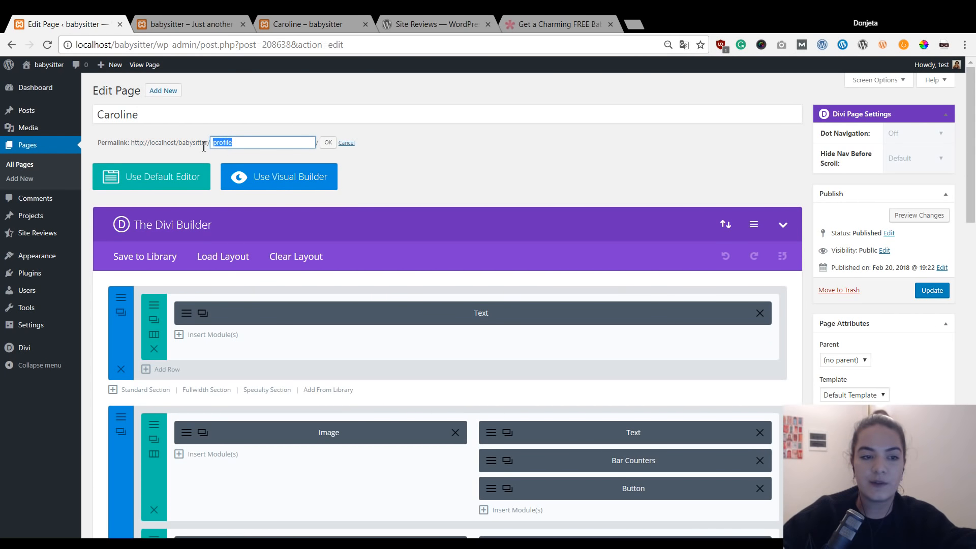
{"action": "type", "text": "carol"}
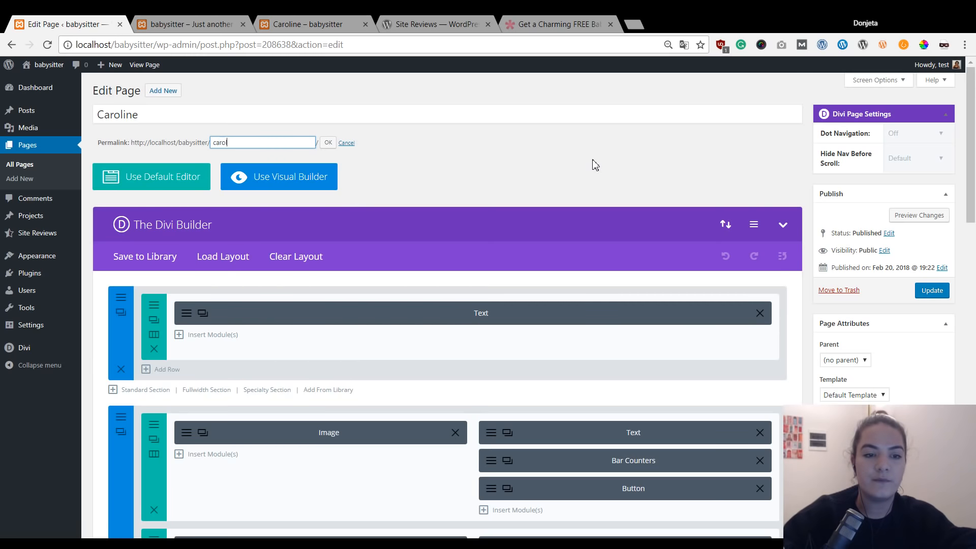
{"action": "type", "text": "ine"}
{"action": "left_click", "coordinate": [328, 143]}
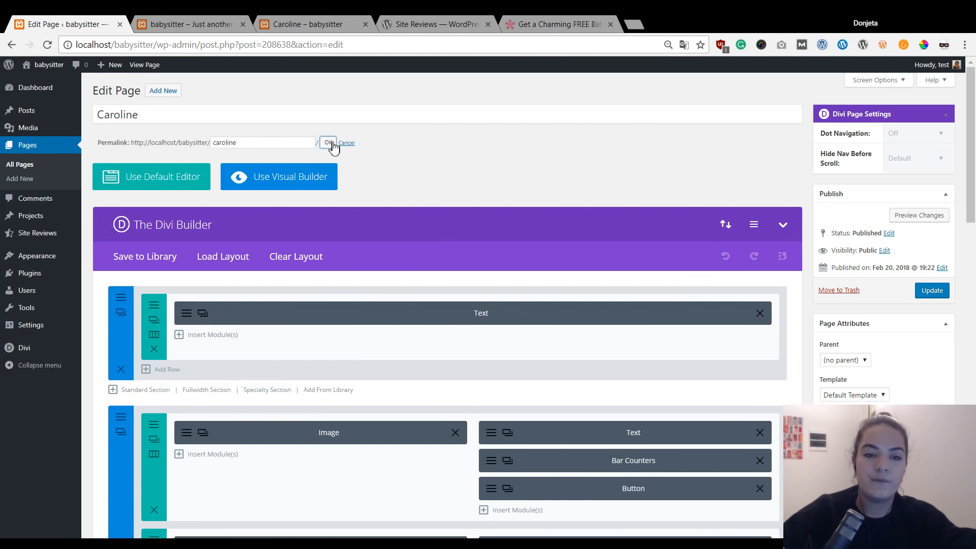
{"action": "left_click", "coordinate": [926, 300]}
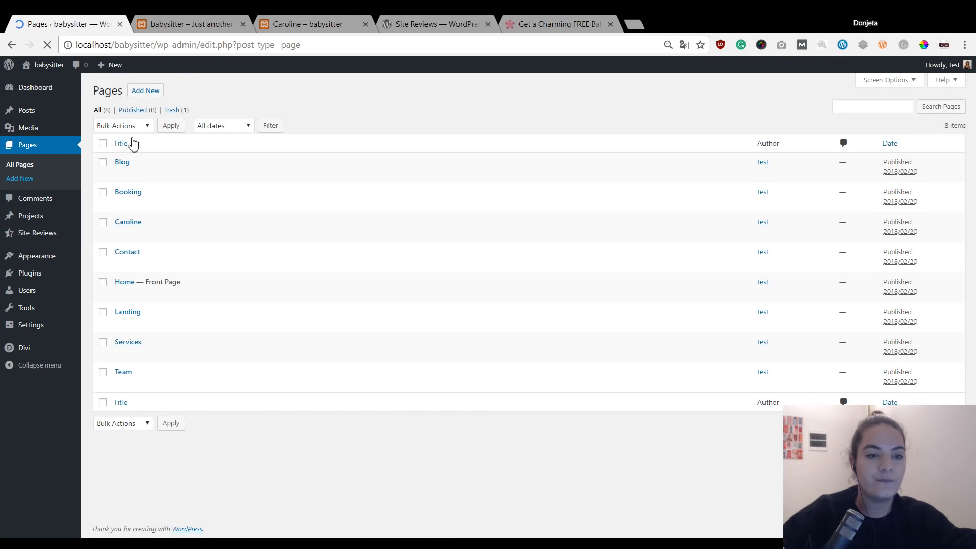
Create a new blank page from the Edit Page screen.
{"action": "left_click", "coordinate": [147, 91]}
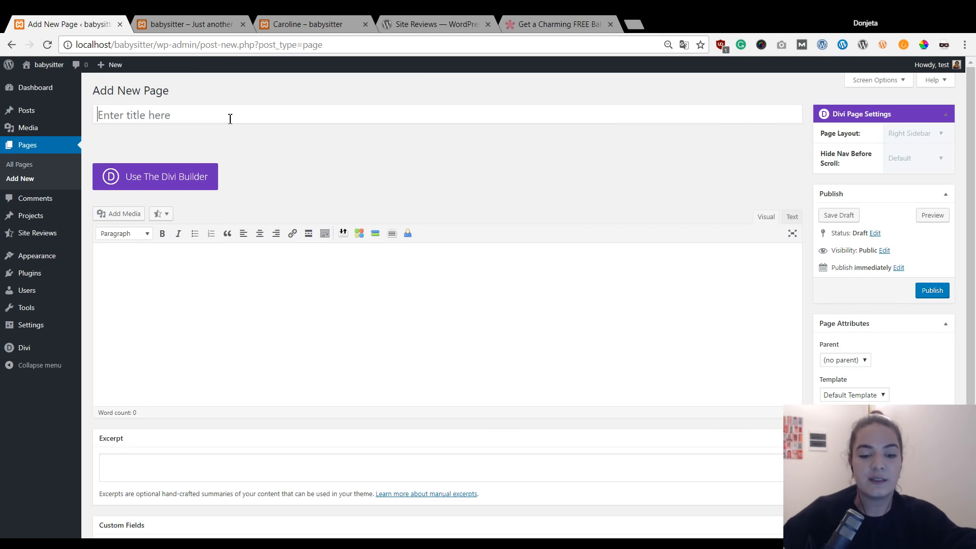
Title the page 'Emma', load the saved babysitter-profile-page Divi layout, and publish it.
{"action": "key", "text": "shift"}
{"action": "type", "text": "Em"}
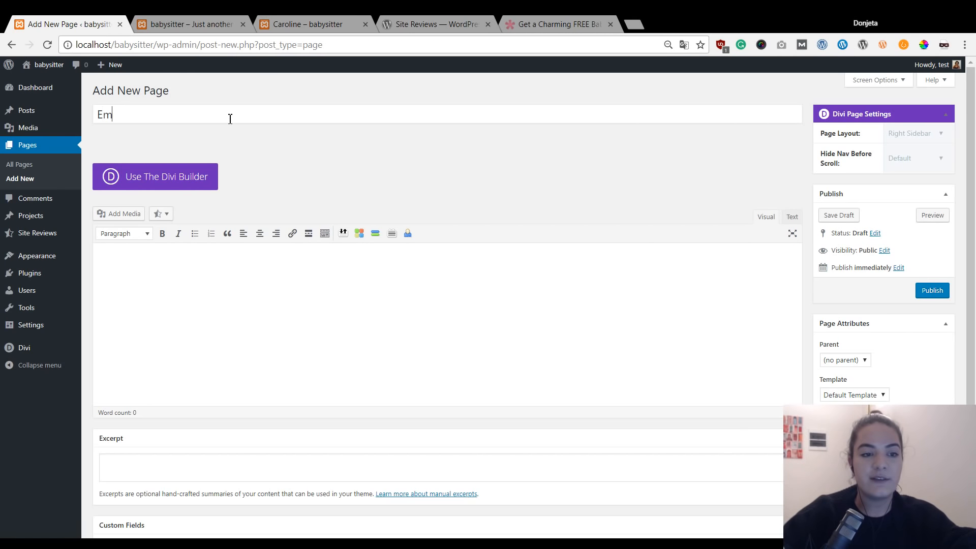
{"action": "type", "text": "ma"}
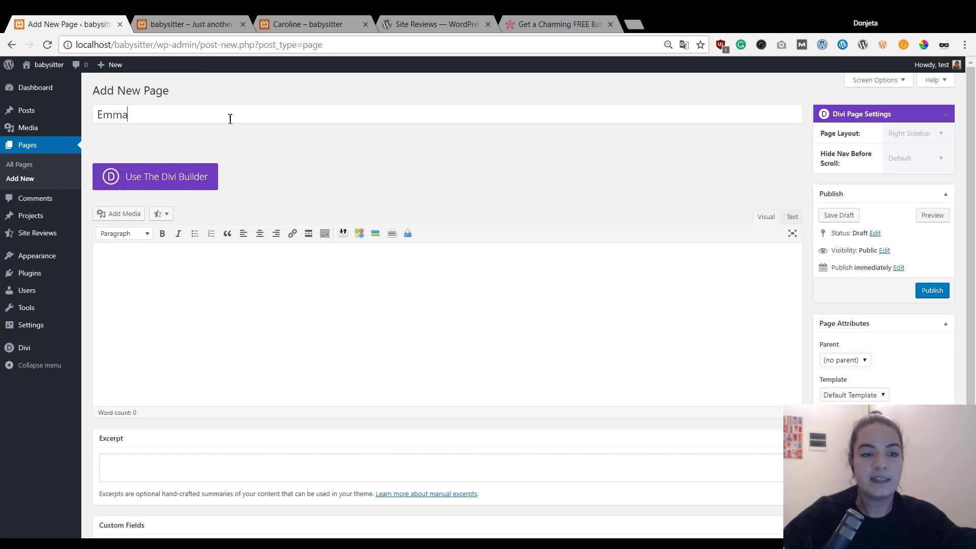
{"action": "left_click", "coordinate": [181, 188]}
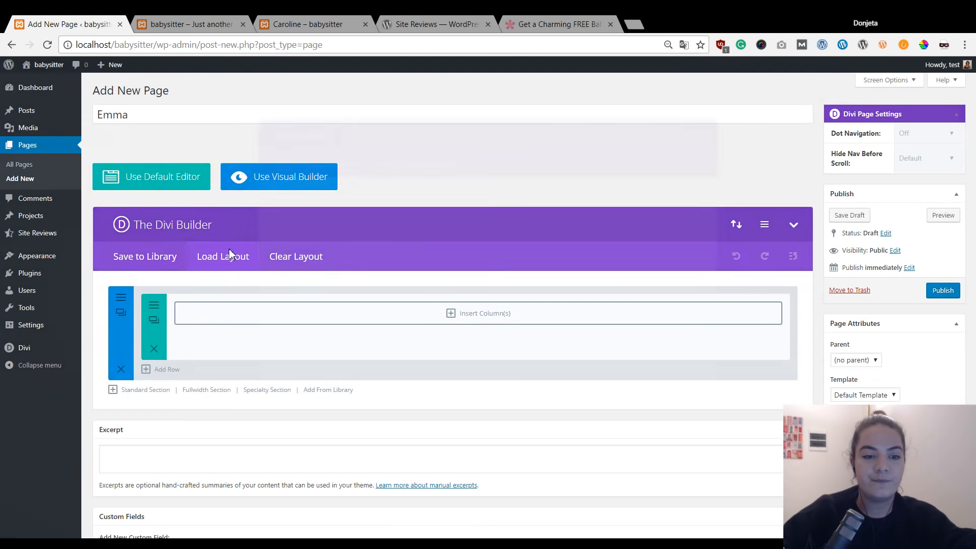
{"action": "left_click", "coordinate": [229, 254]}
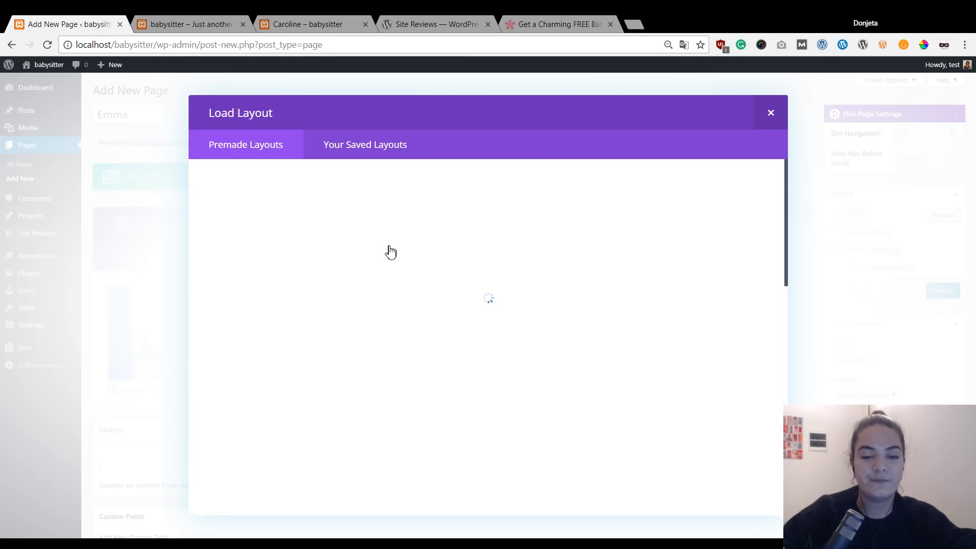
{"action": "left_click", "coordinate": [348, 147]}
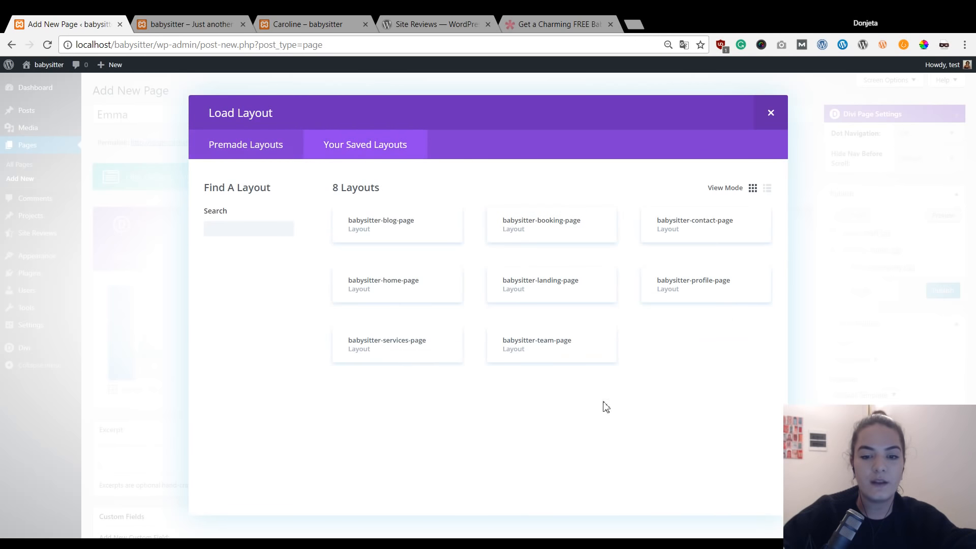
{"action": "left_click", "coordinate": [705, 281]}
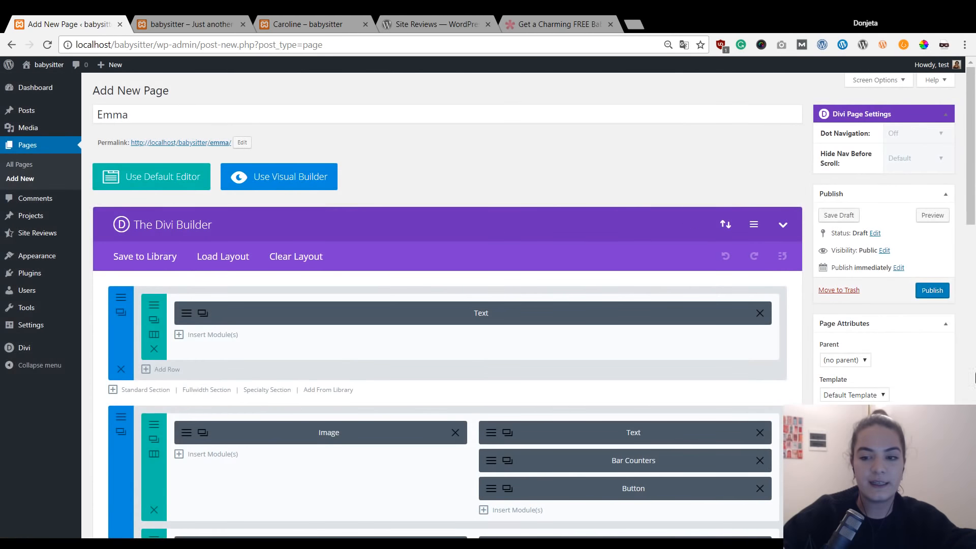
{"action": "left_click", "coordinate": [933, 292]}
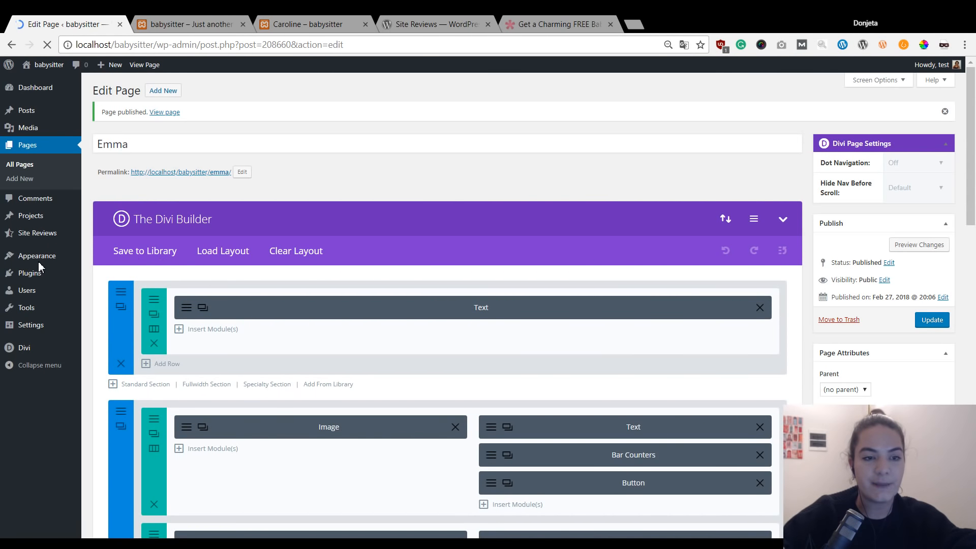
Check the live site homepage, then return to the Emma page editor.
{"action": "left_click", "coordinate": [188, 22]}
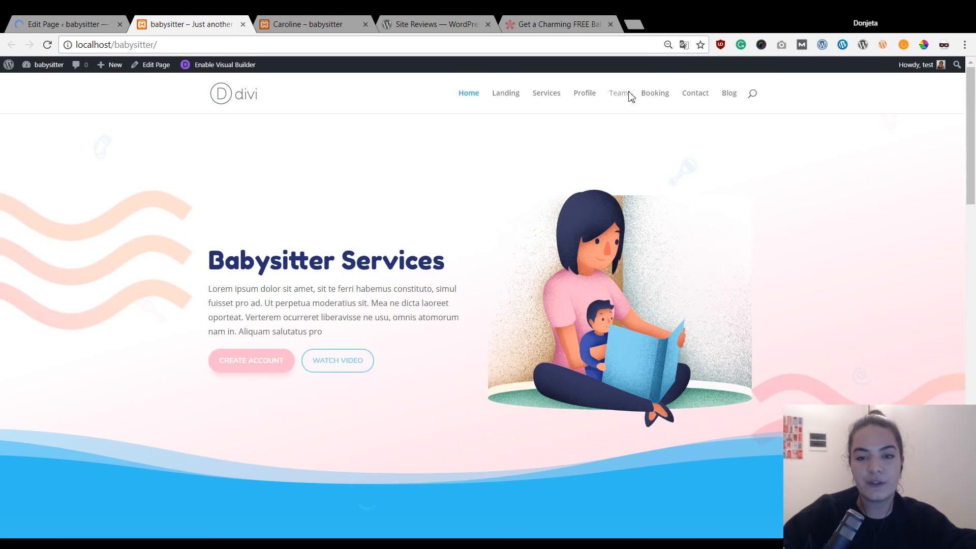
{"action": "left_click", "coordinate": [13, 21]}
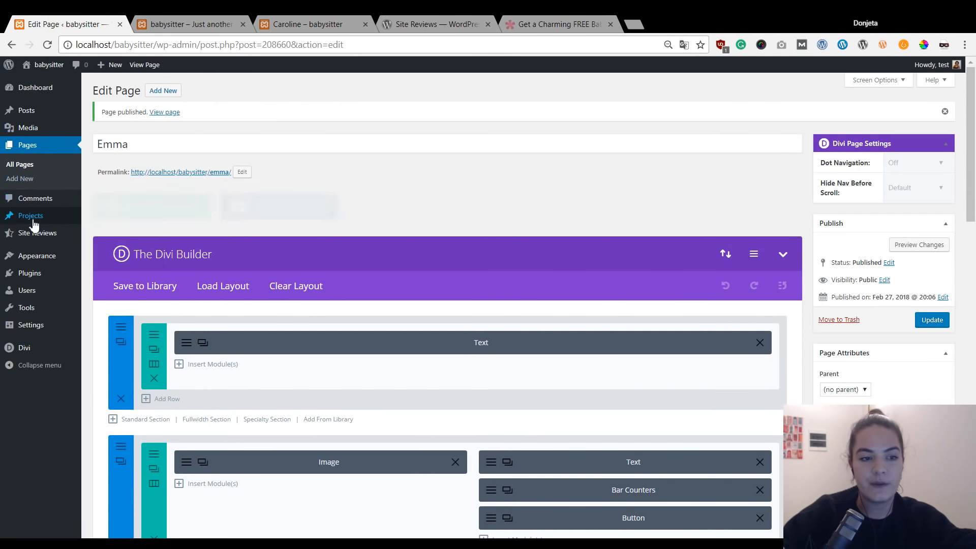
{"action": "mouse_move", "coordinate": [36, 244]}
{"action": "mouse_move", "coordinate": [34, 262]}
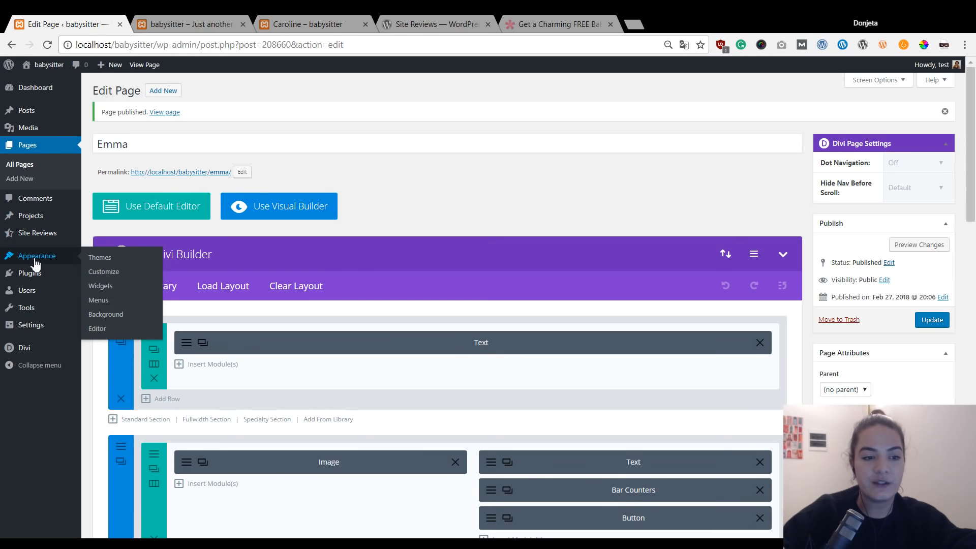
Open the menu editor and compare it with the live site's navigation.
{"action": "left_click", "coordinate": [99, 301]}
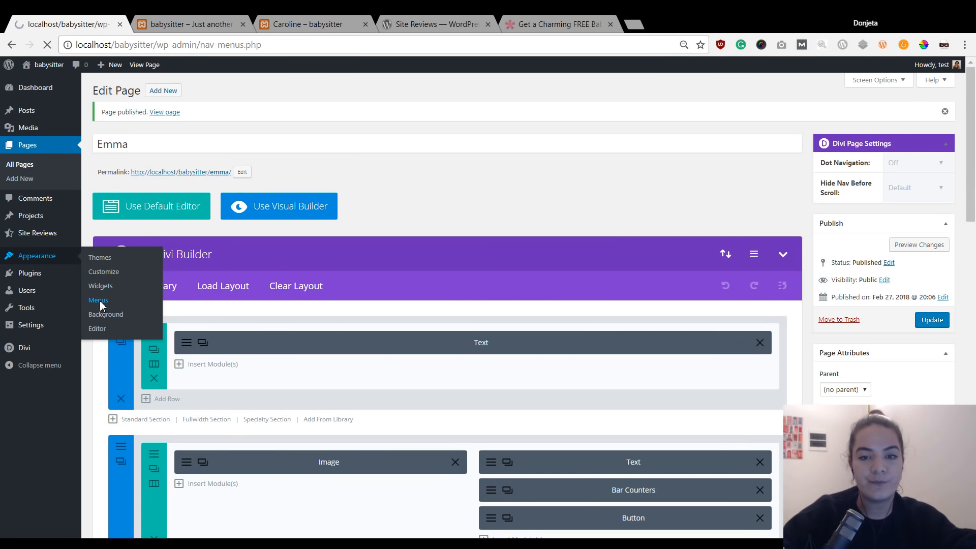
{"action": "scroll", "coordinate": [421, 298], "scroll_direction": "down", "scroll_amount": 1}
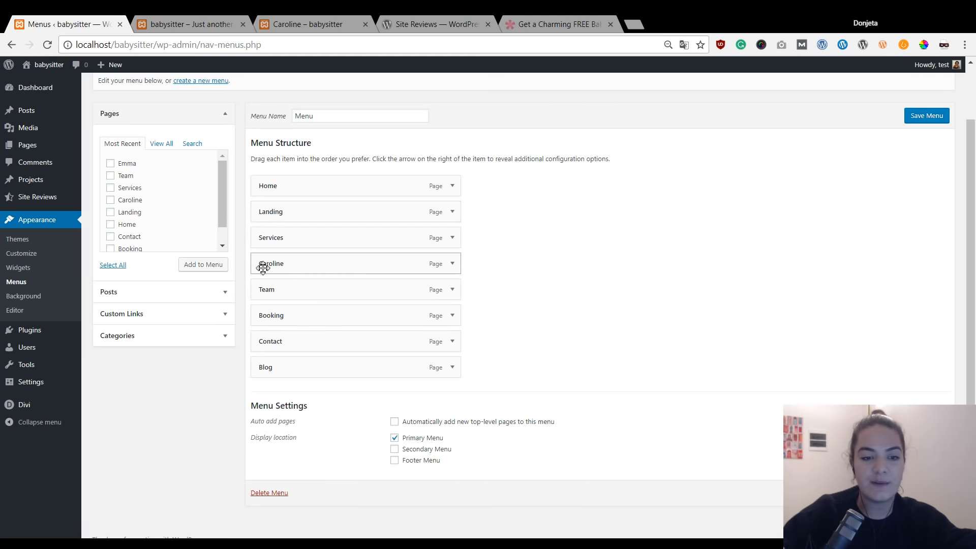
{"action": "left_click", "coordinate": [145, 19]}
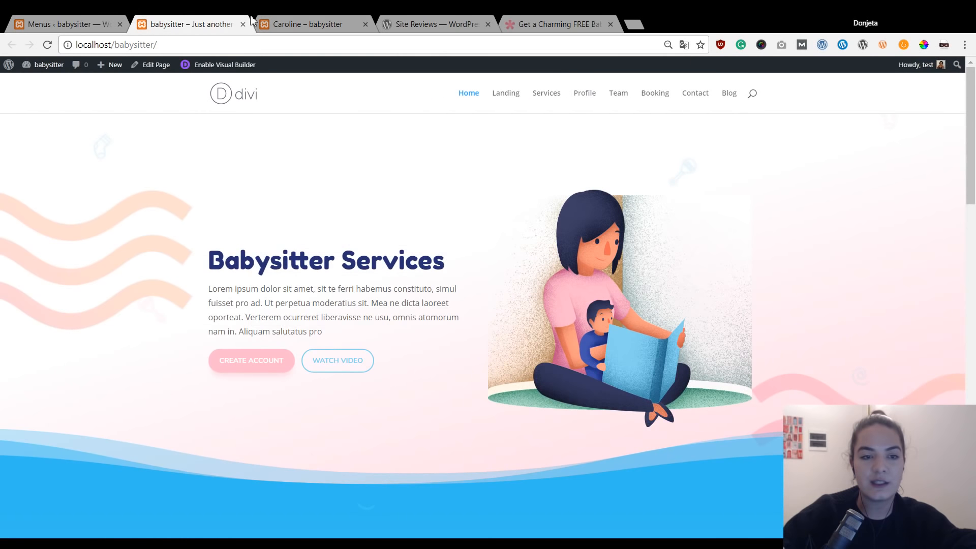
{"action": "key", "text": "ctrl+shift+Tab"}
Nest Caroline under Team, add Emma beneath Caroline, and save the menu.
{"action": "left_click_drag", "start_coordinate": [351, 265], "coordinate": [338, 302]}
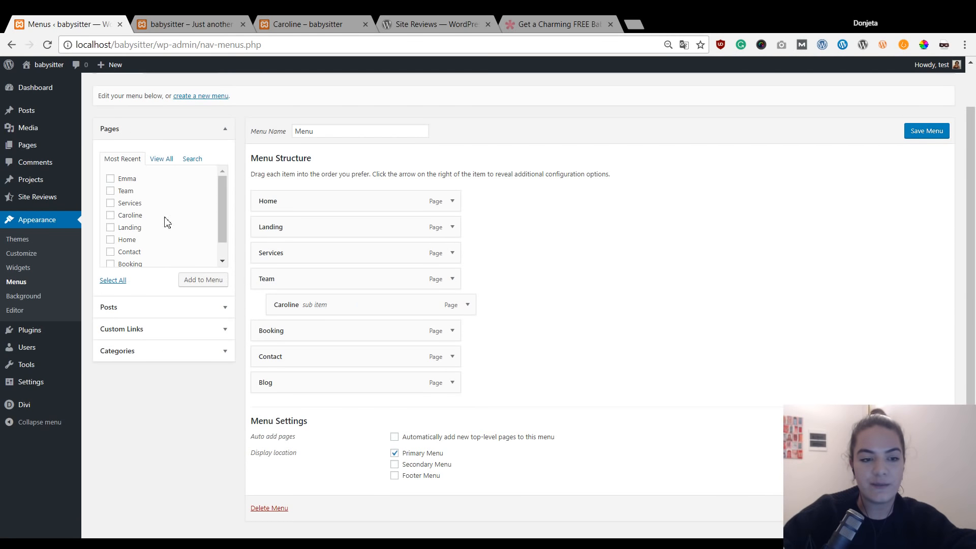
{"action": "left_click", "coordinate": [110, 180]}
{"action": "left_click", "coordinate": [199, 282]}
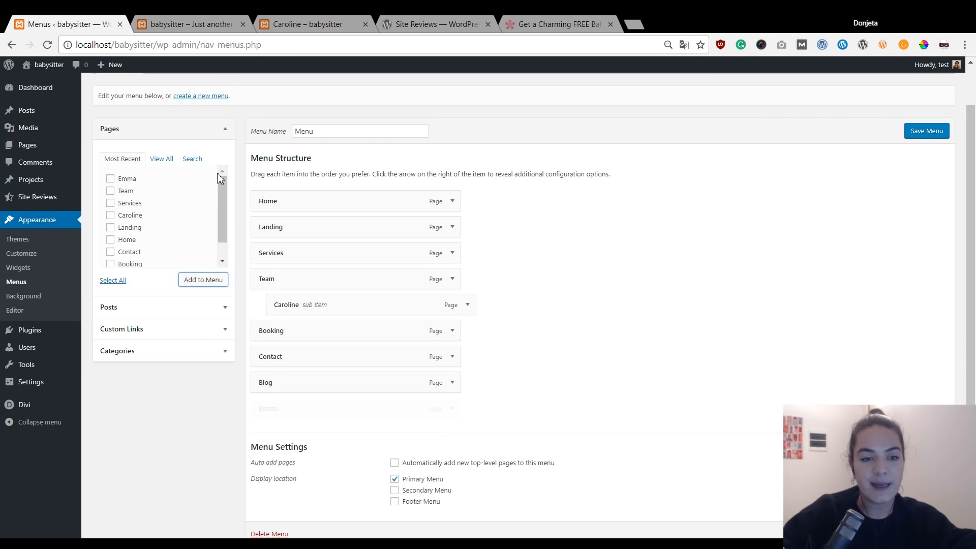
{"action": "left_click_drag", "start_coordinate": [381, 407], "coordinate": [402, 330]}
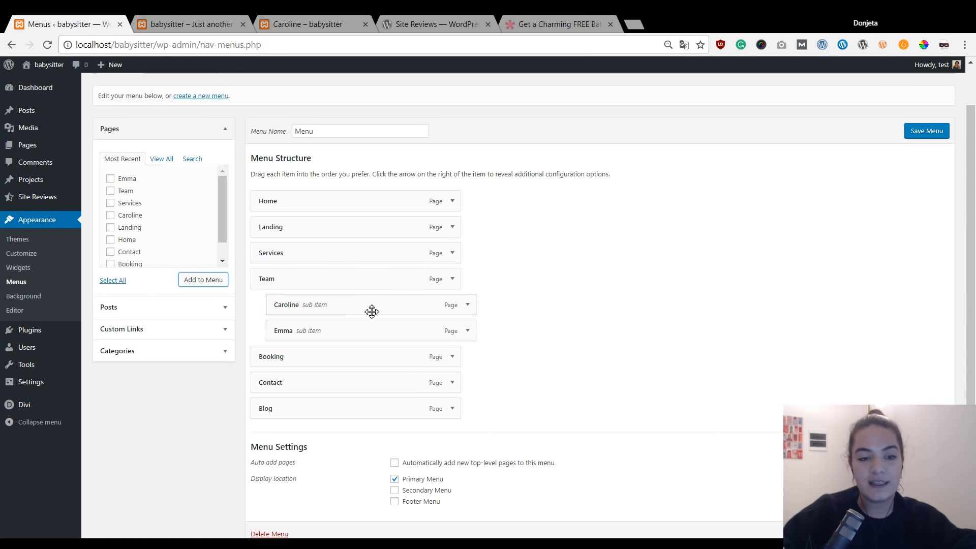
{"action": "left_click", "coordinate": [928, 134]}
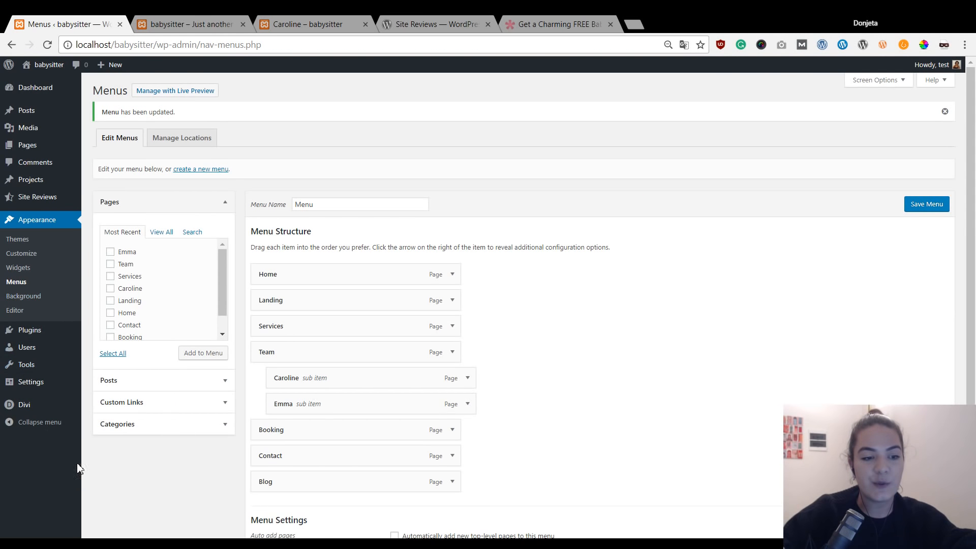
{"action": "mouse_move", "coordinate": [46, 201]}
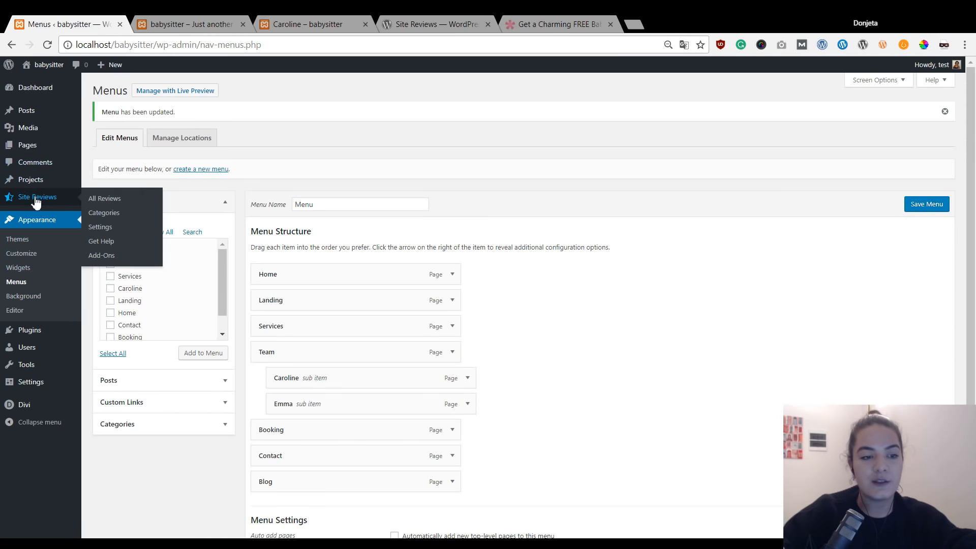
Save the Site Reviews Reviews settings with avatars on, excerpts off and Local Business schema.
{"action": "left_click", "coordinate": [100, 228]}
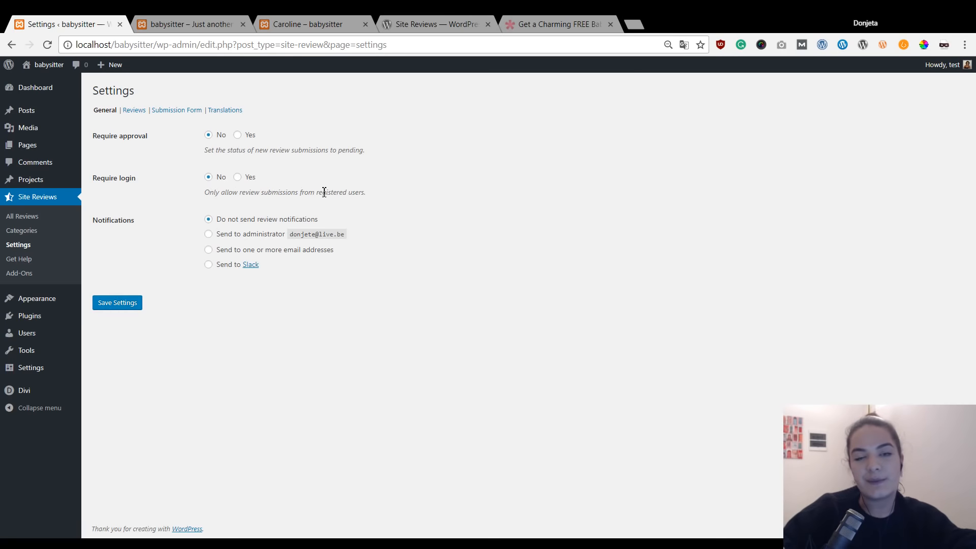
{"action": "left_click", "coordinate": [139, 112]}
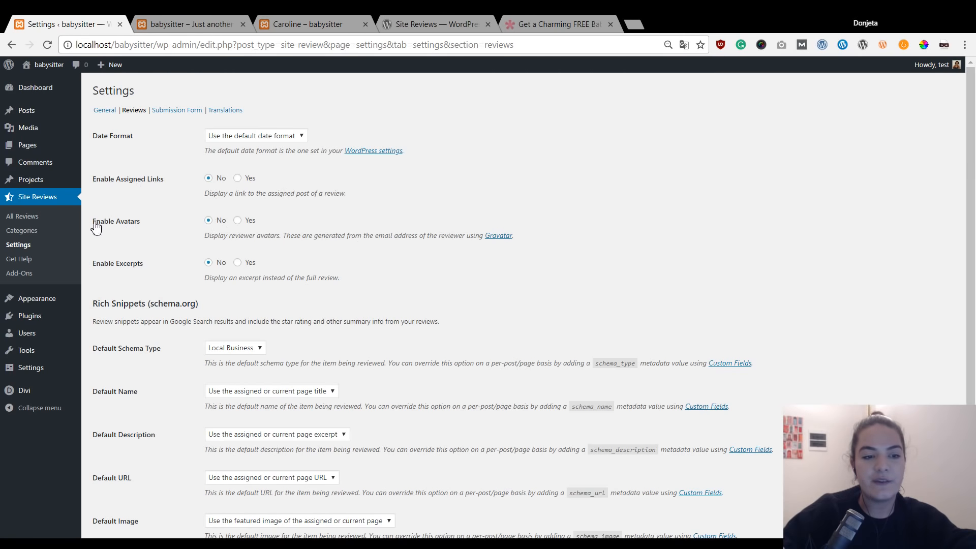
{"action": "scroll", "coordinate": [152, 239], "scroll_direction": "down", "scroll_amount": 2}
{"action": "scroll", "coordinate": [148, 168], "scroll_direction": "up", "scroll_amount": 2}
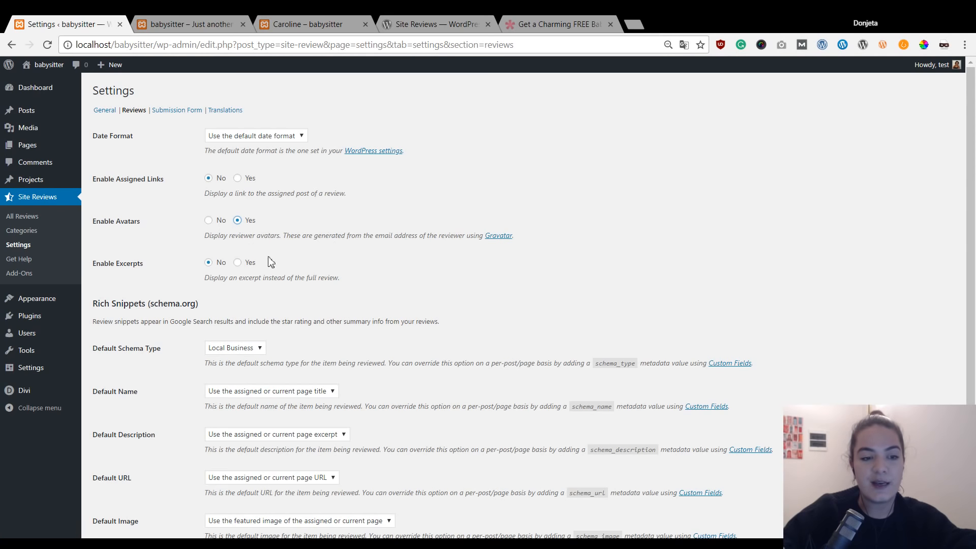
{"action": "scroll", "coordinate": [285, 267], "scroll_direction": "down", "scroll_amount": 2}
{"action": "left_click", "coordinate": [119, 487]}
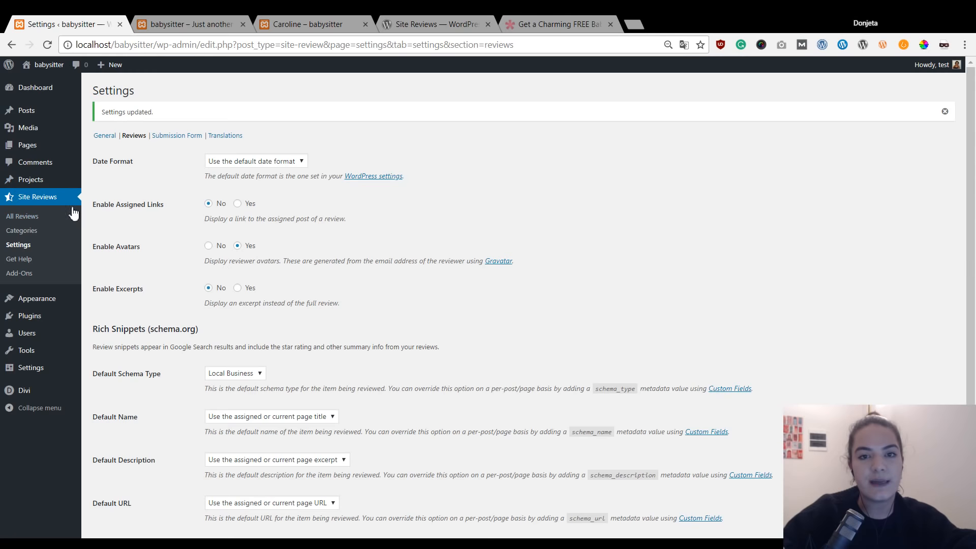
{"action": "mouse_move", "coordinate": [35, 119]}
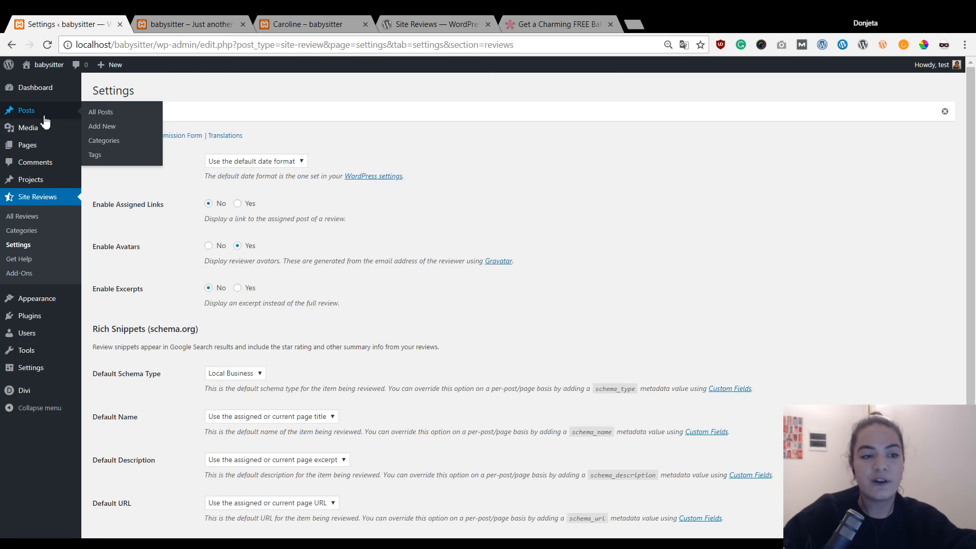
{"action": "mouse_move", "coordinate": [35, 152]}
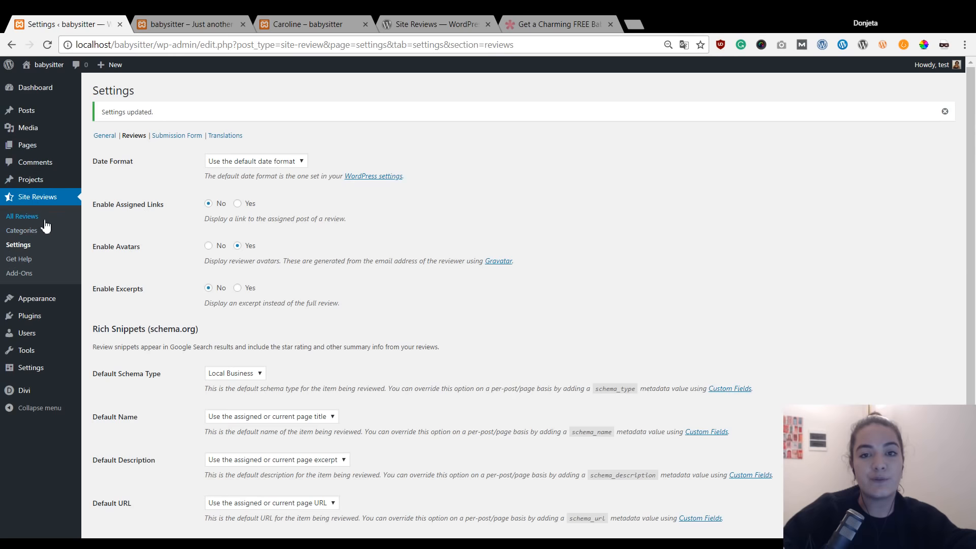
Move Hello world! to the trash, publish an empty post titled 'Caroline', and return to All Posts.
{"action": "left_click", "coordinate": [50, 114]}
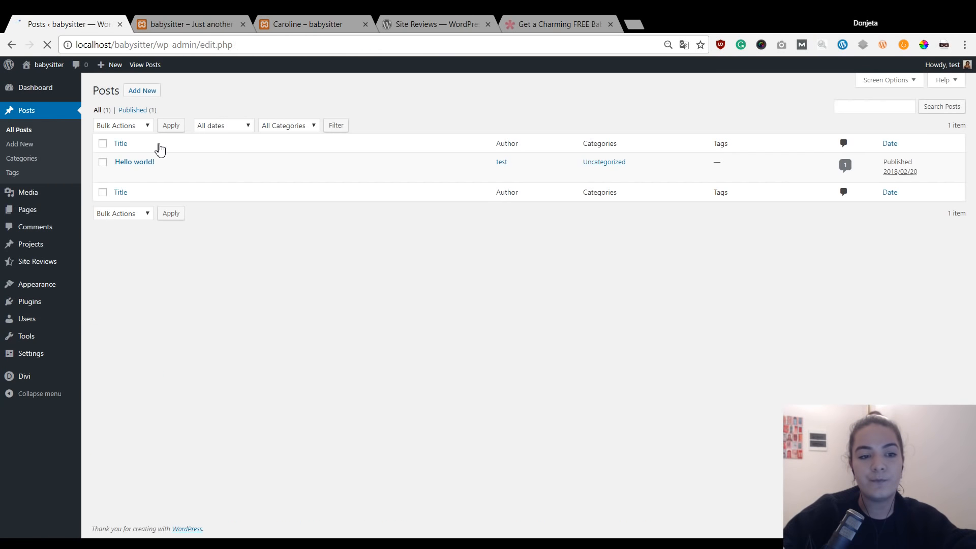
{"action": "left_click", "coordinate": [173, 175]}
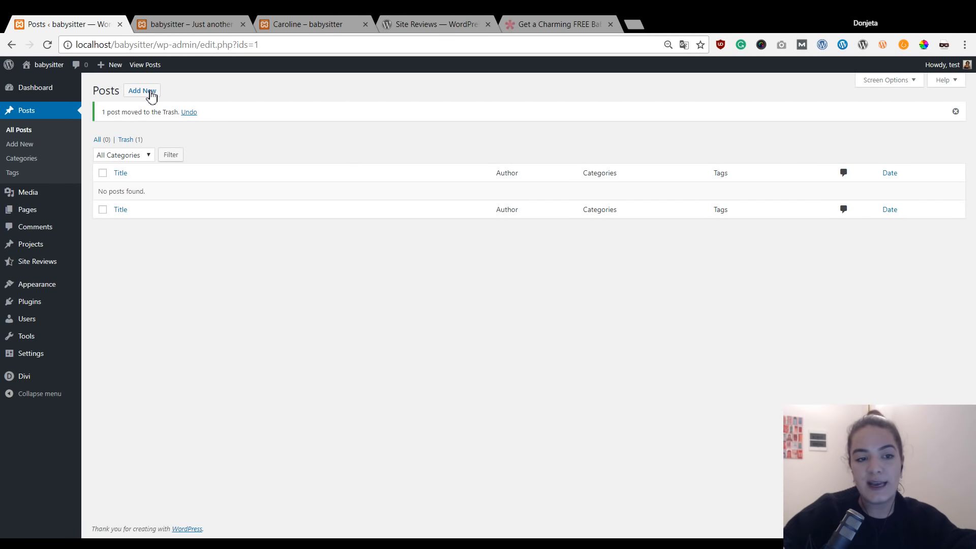
{"action": "middle_click", "coordinate": [145, 92]}
{"action": "left_click_drag", "start_coordinate": [306, 21], "coordinate": [191, 21]}
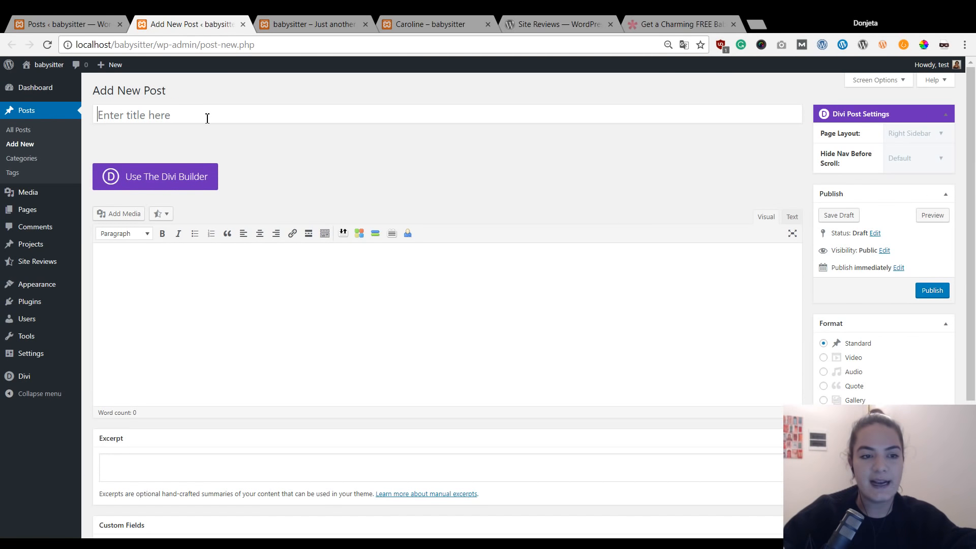
{"action": "type", "text": "Ca"}
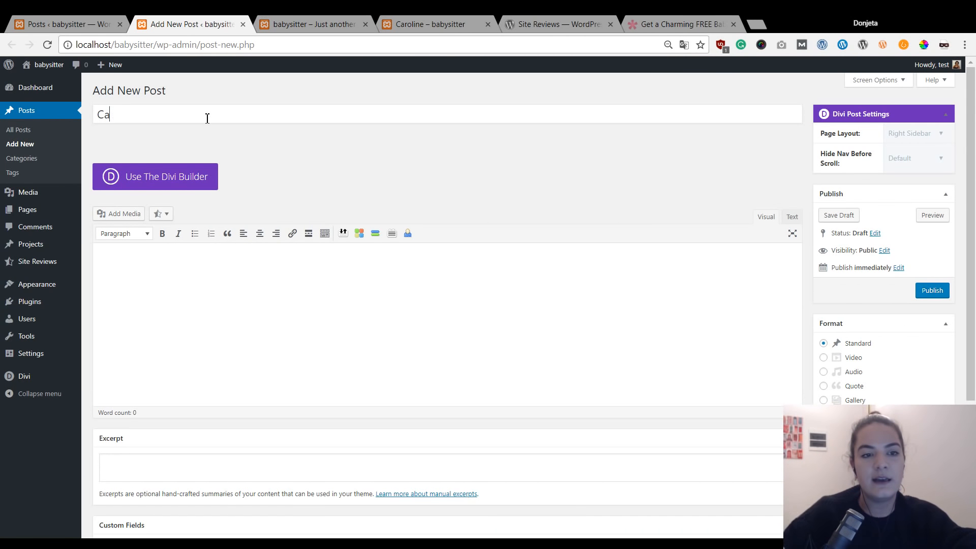
{"action": "type", "text": "roline"}
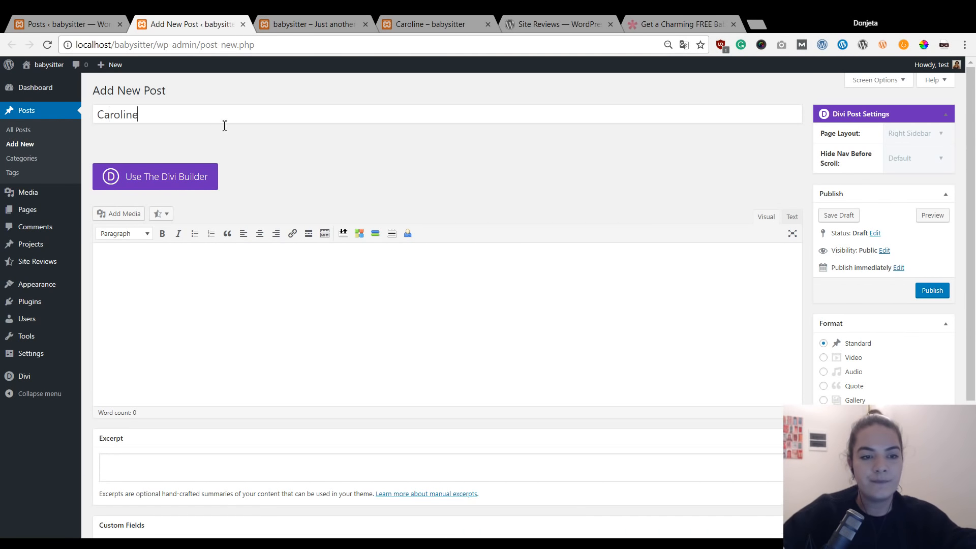
{"action": "left_click", "coordinate": [930, 295]}
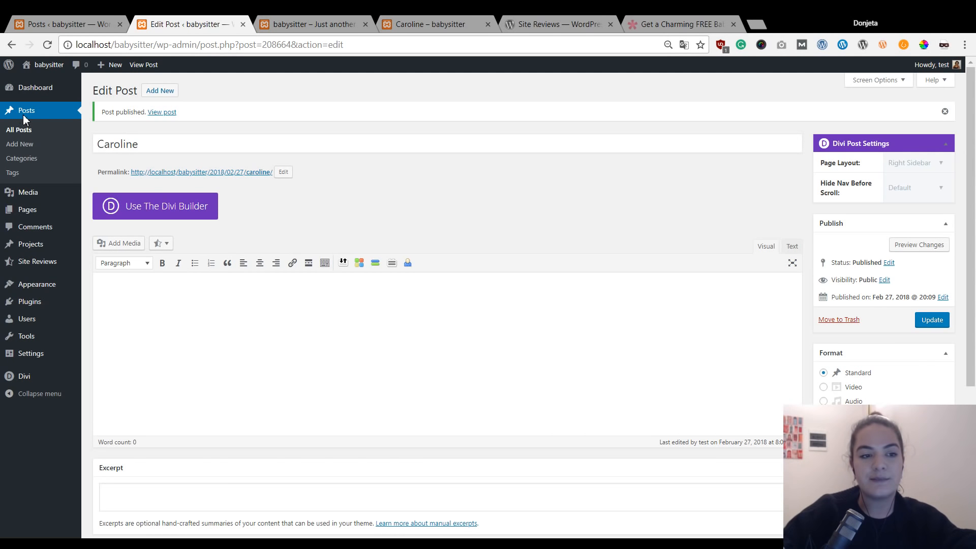
{"action": "left_click", "coordinate": [25, 111]}
{"action": "left_click", "coordinate": [120, 24]}
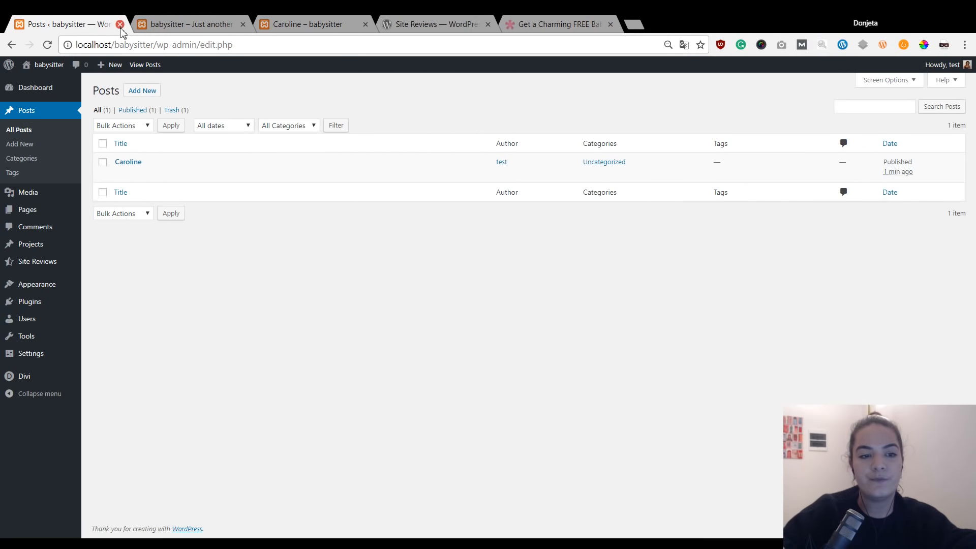
Create and publish a new post titled 'Emma'.
{"action": "left_click", "coordinate": [144, 91]}
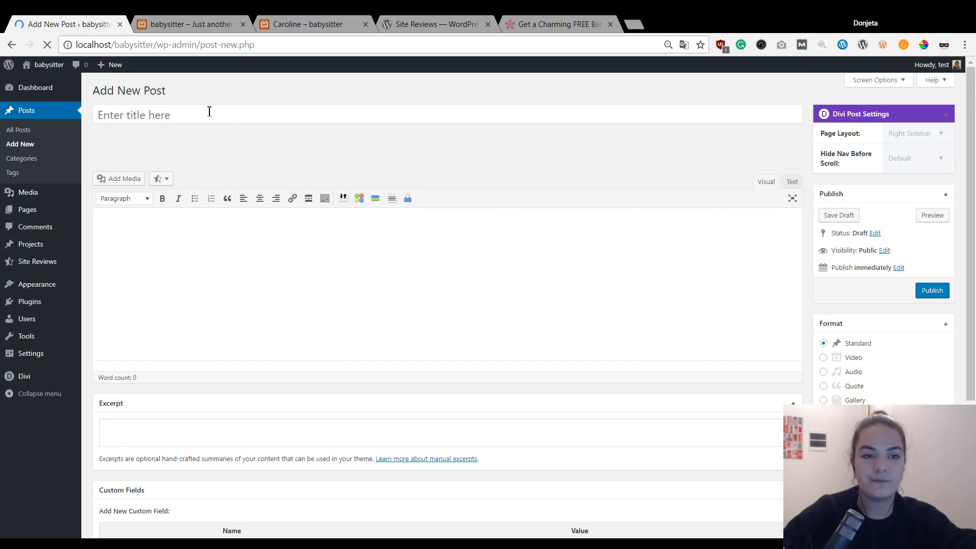
{"action": "left_click", "coordinate": [164, 115]}
{"action": "type", "text": "Emma"}
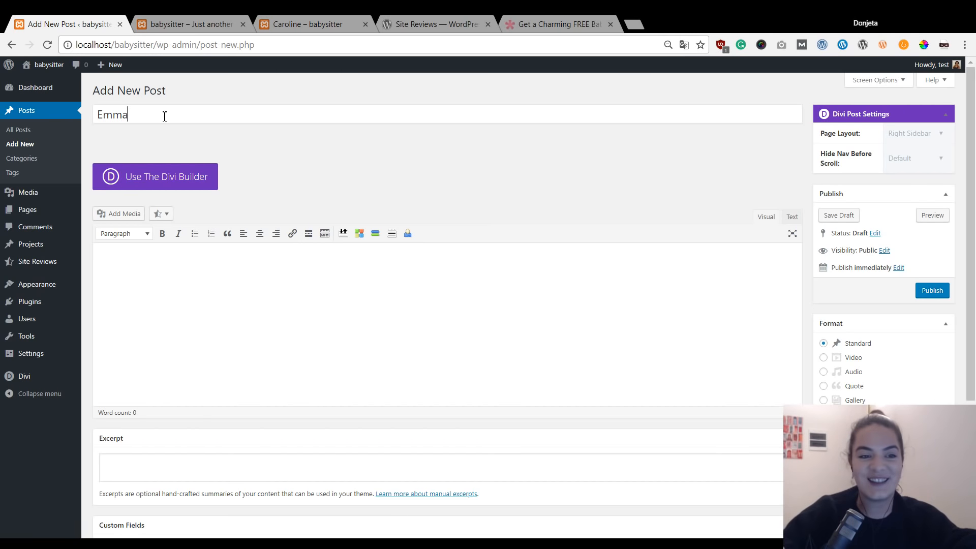
{"action": "double_click", "coordinate": [138, 116]}
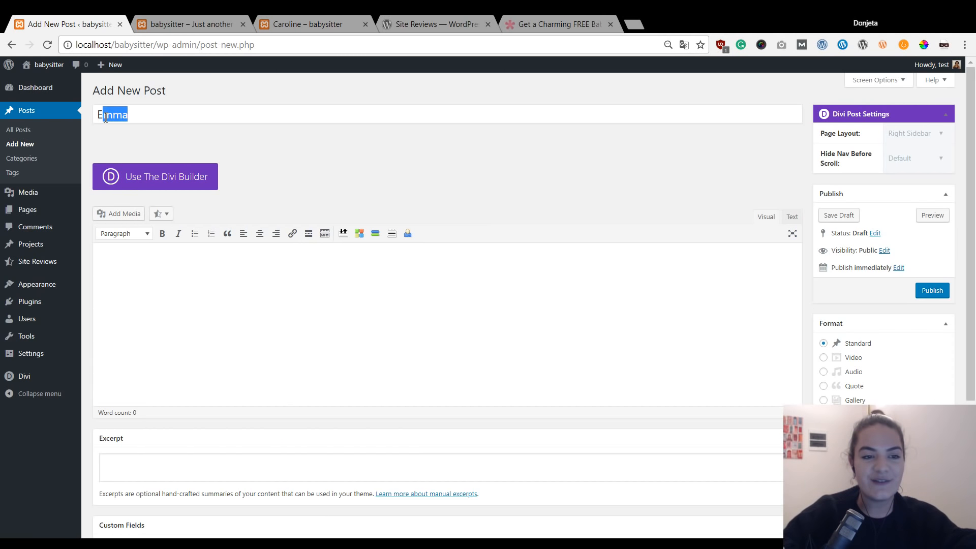
{"action": "left_click", "coordinate": [155, 118]}
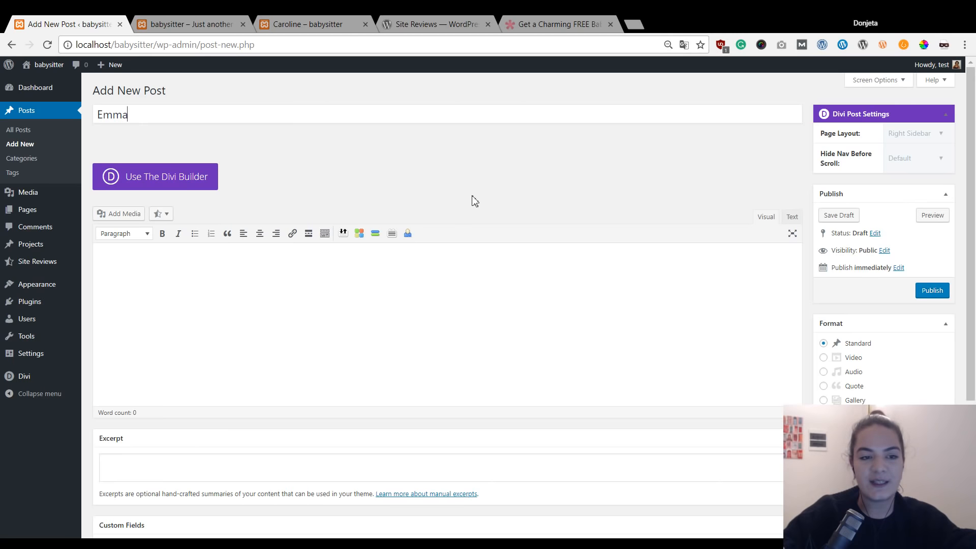
{"action": "left_click", "coordinate": [934, 297]}
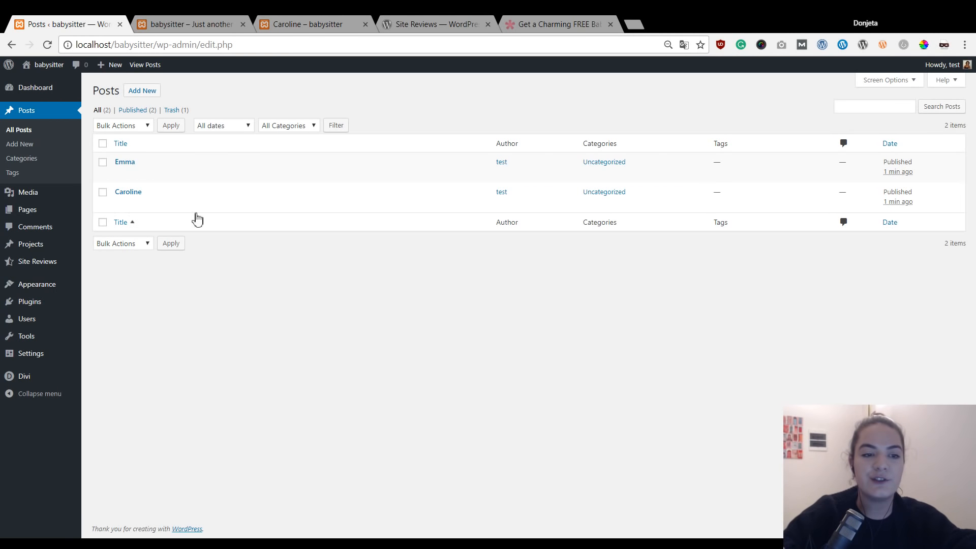
{"action": "mouse_move", "coordinate": [71, 269]}
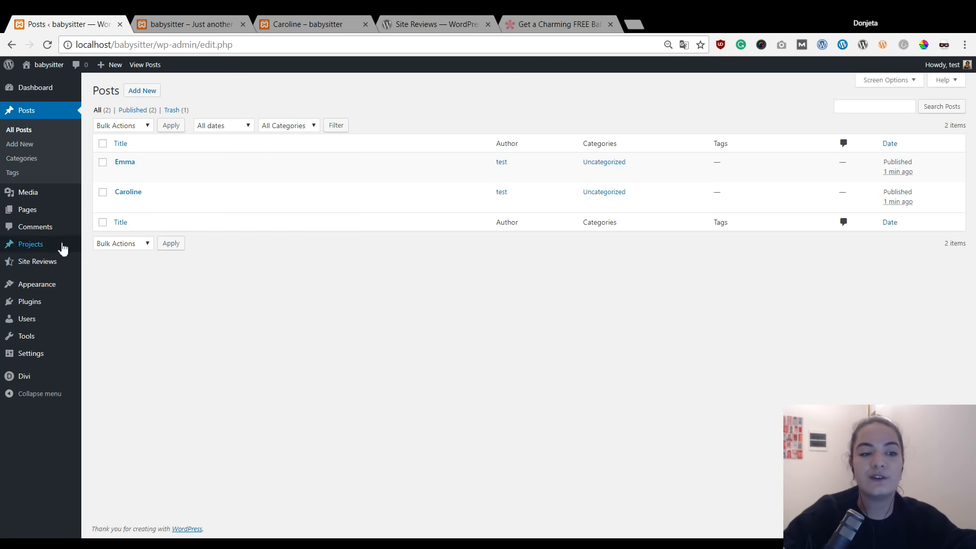
Open the Caroline page in the page editor from the Pages list.
{"action": "mouse_move", "coordinate": [21, 219]}
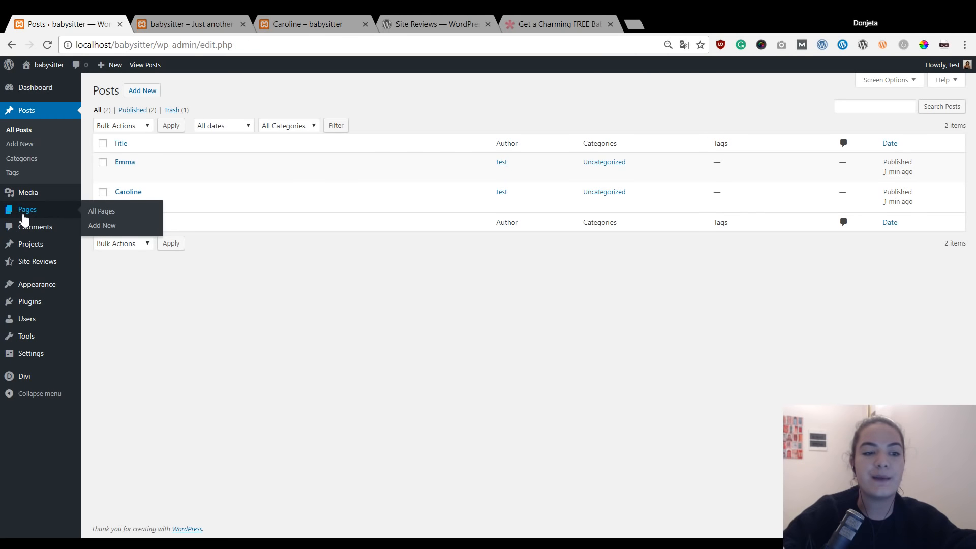
{"action": "left_click", "coordinate": [21, 218]}
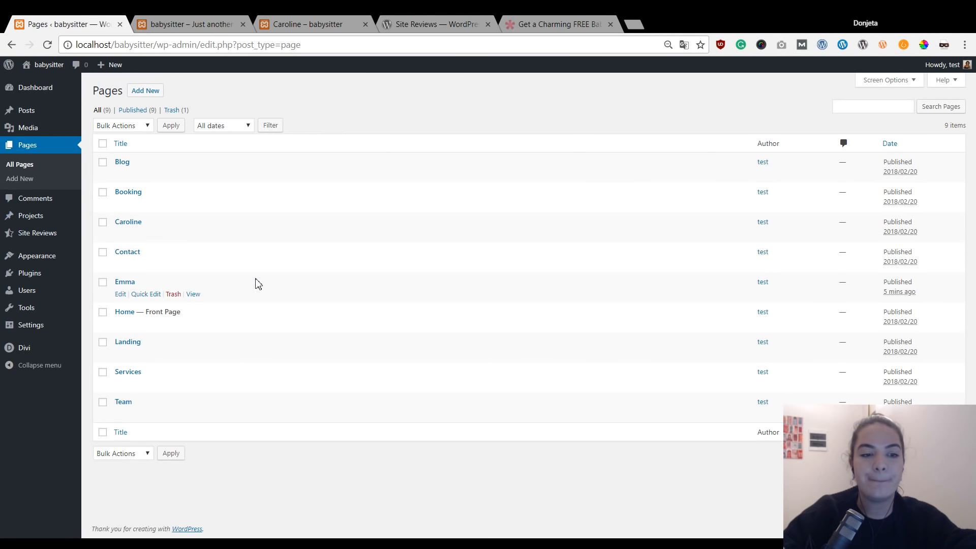
{"action": "mouse_move", "coordinate": [145, 224]}
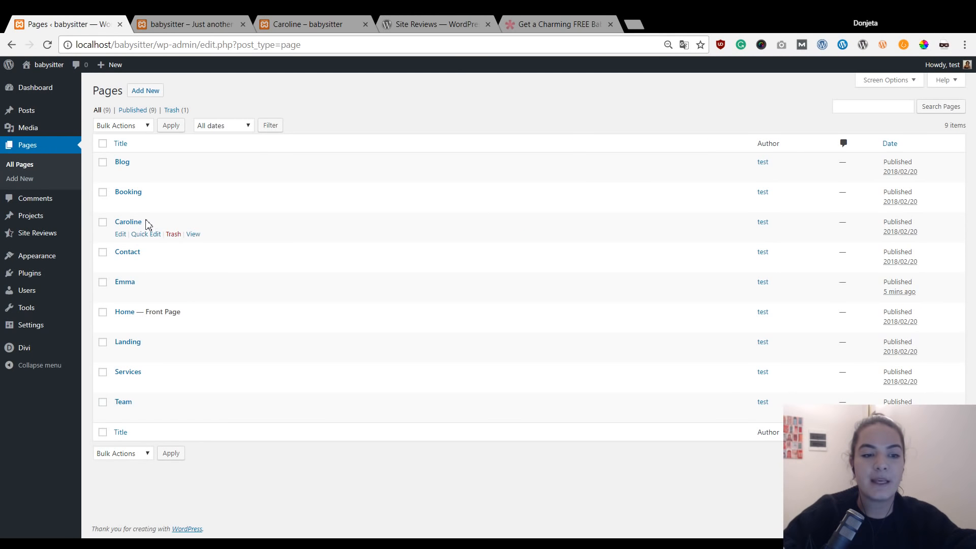
{"action": "left_click", "coordinate": [120, 235]}
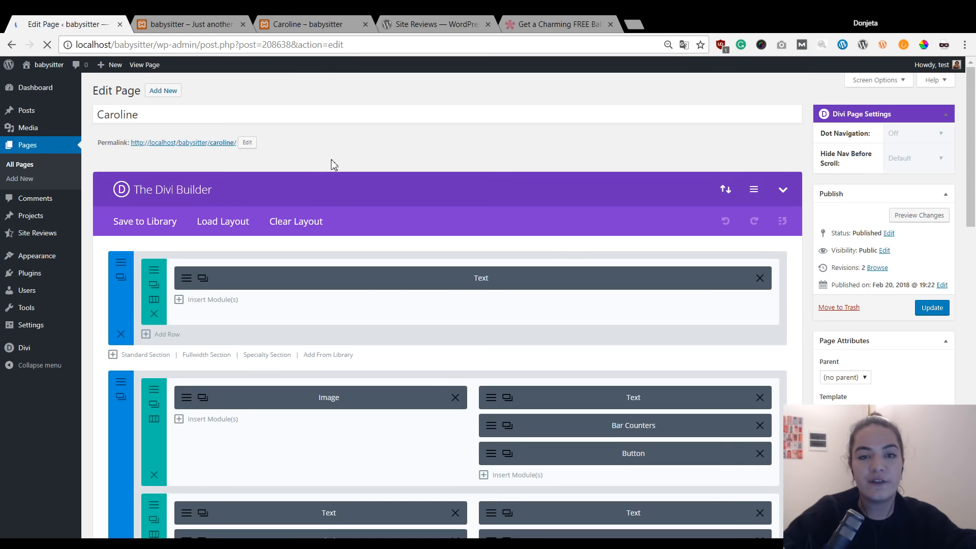
{"action": "scroll", "coordinate": [498, 211], "scroll_direction": "down", "scroll_amount": 3}
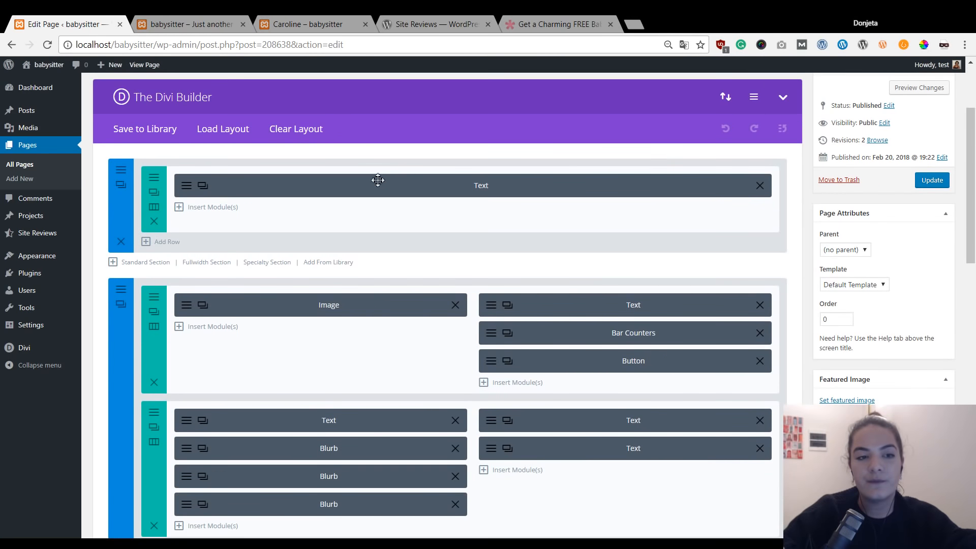
{"action": "scroll", "coordinate": [596, 225], "scroll_direction": "down", "scroll_amount": 13}
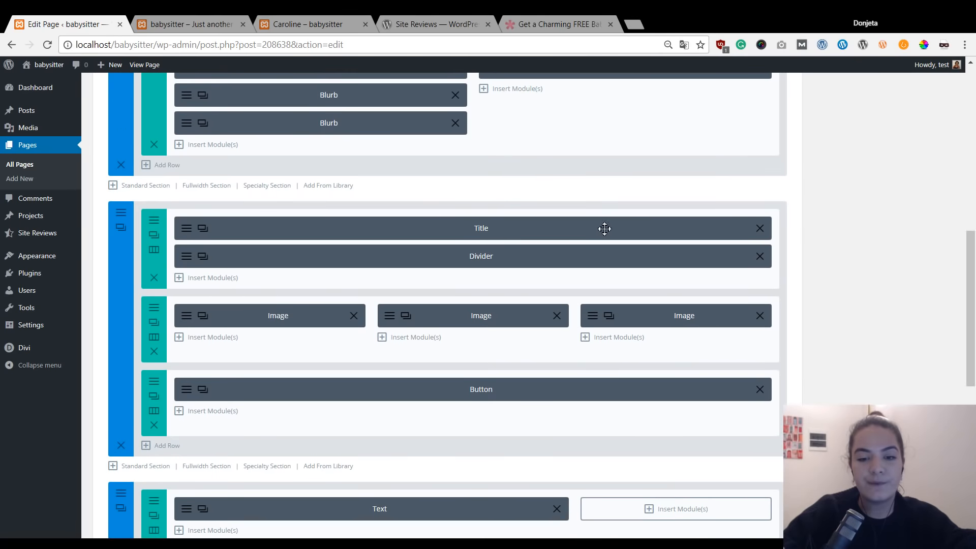
{"action": "scroll", "coordinate": [605, 229], "scroll_direction": "up", "scroll_amount": 10}
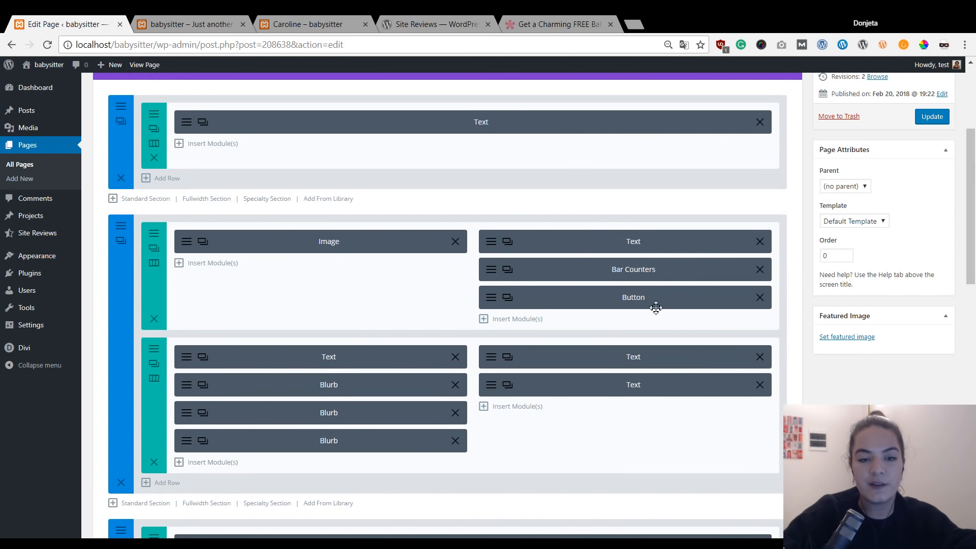
Delete all placeholder quote text from the Text module below the Reviews heading.
{"action": "left_click", "coordinate": [496, 356]}
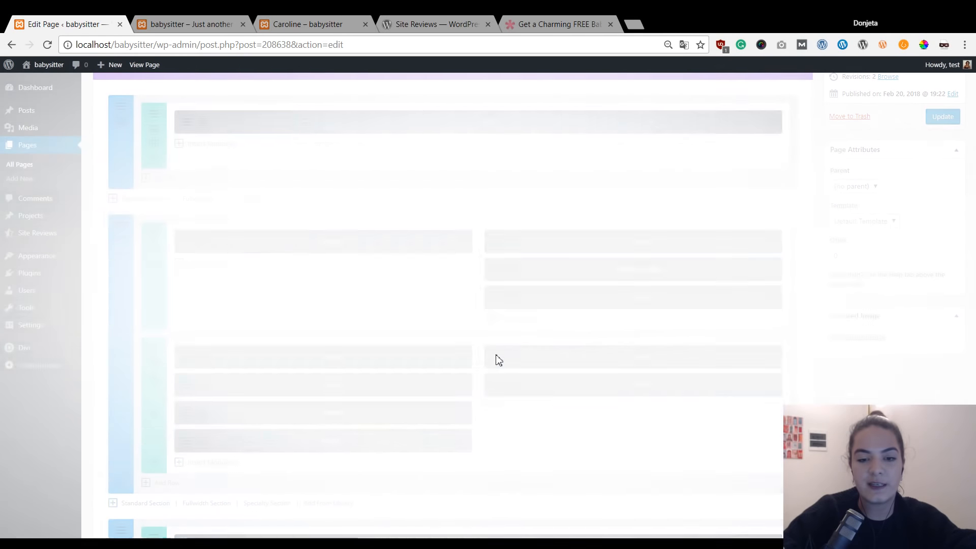
{"action": "left_click", "coordinate": [318, 336]}
{"action": "left_click_drag", "start_coordinate": [330, 316], "coordinate": [263, 314]}
{"action": "left_click", "coordinate": [732, 123]}
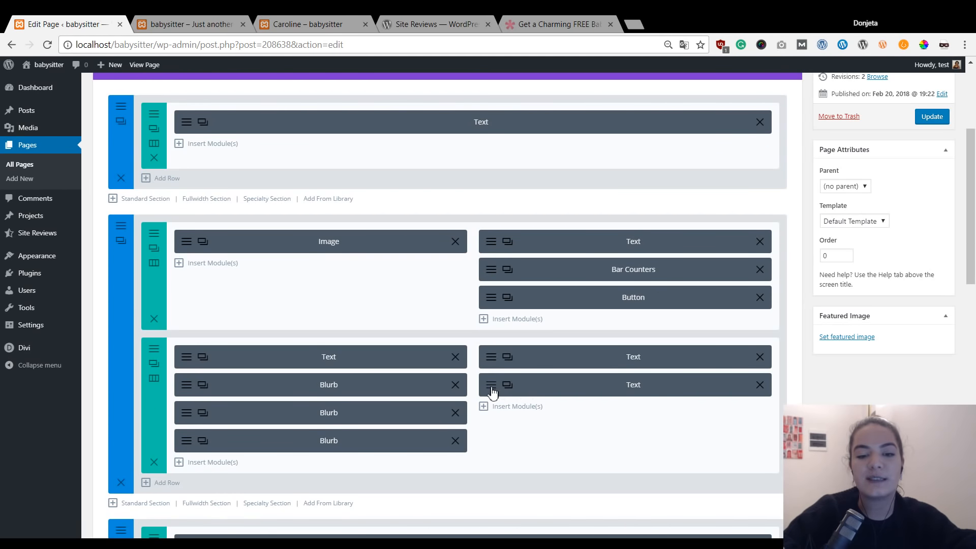
{"action": "left_click", "coordinate": [507, 385]}
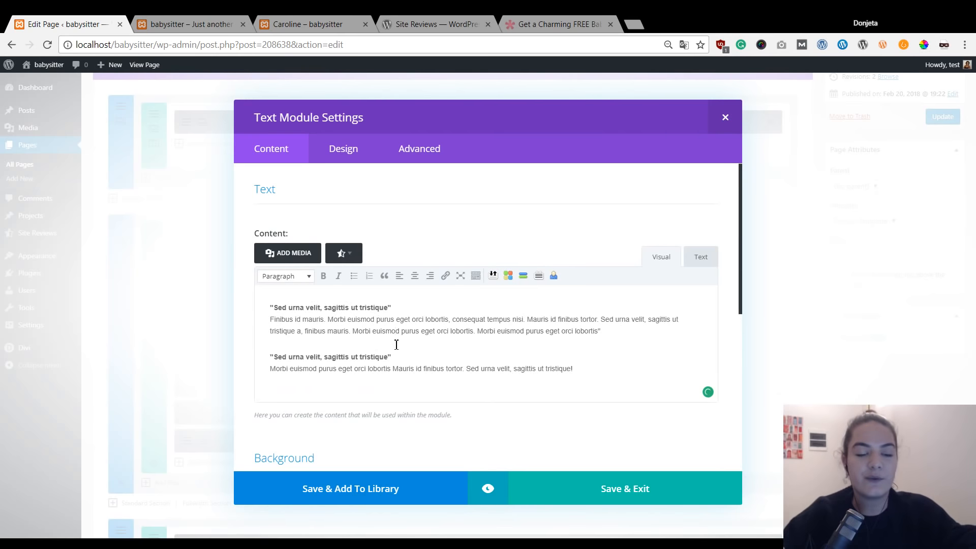
{"action": "key", "text": "ctrl+a"}
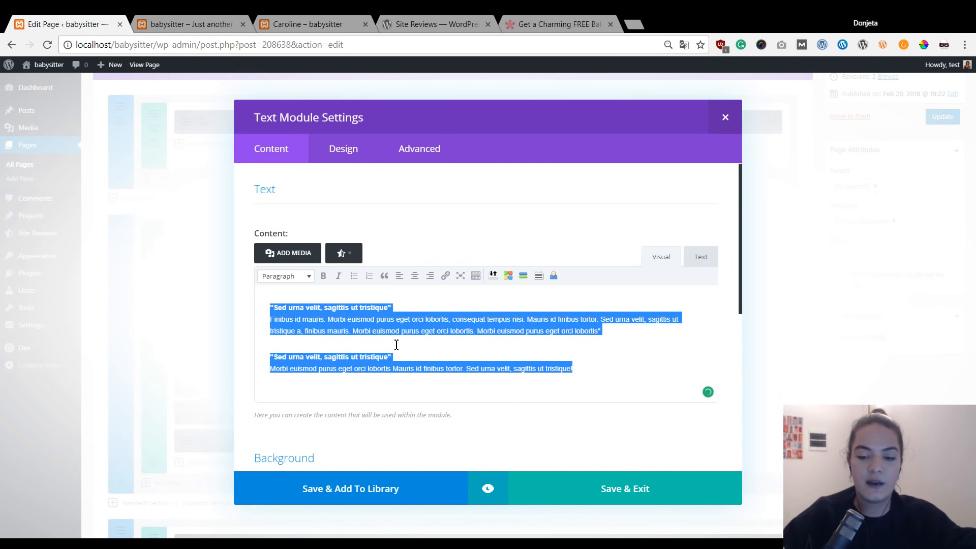
{"action": "key", "text": "BackSpace"}
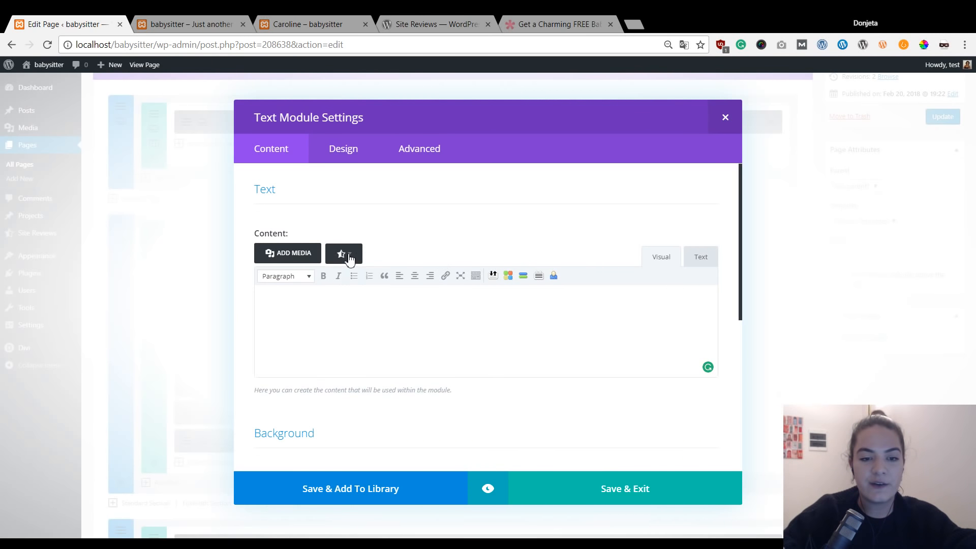
{"action": "left_click", "coordinate": [345, 253]}
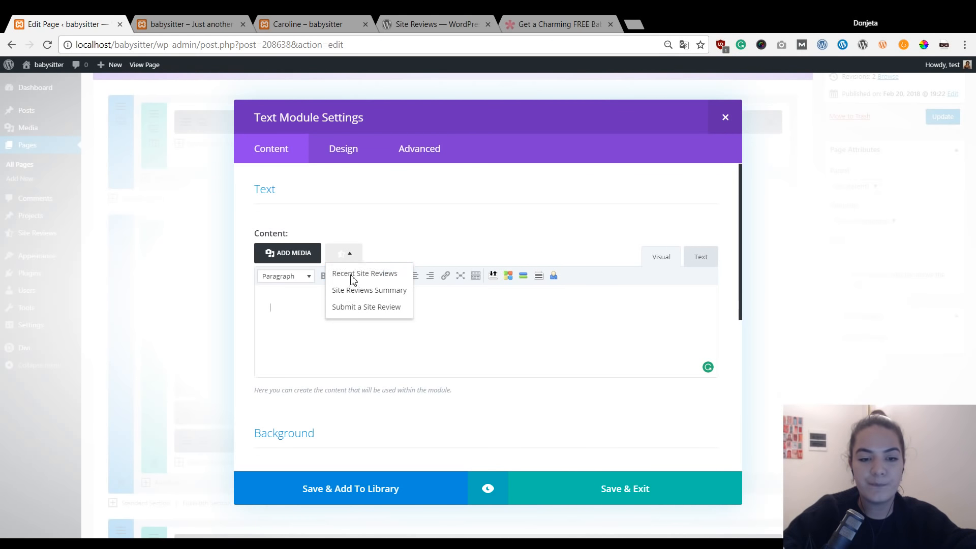
Insert a Recent Site Reviews shortcode with count 3 and Post ID 1 into the module.
{"action": "left_click", "coordinate": [353, 277]}
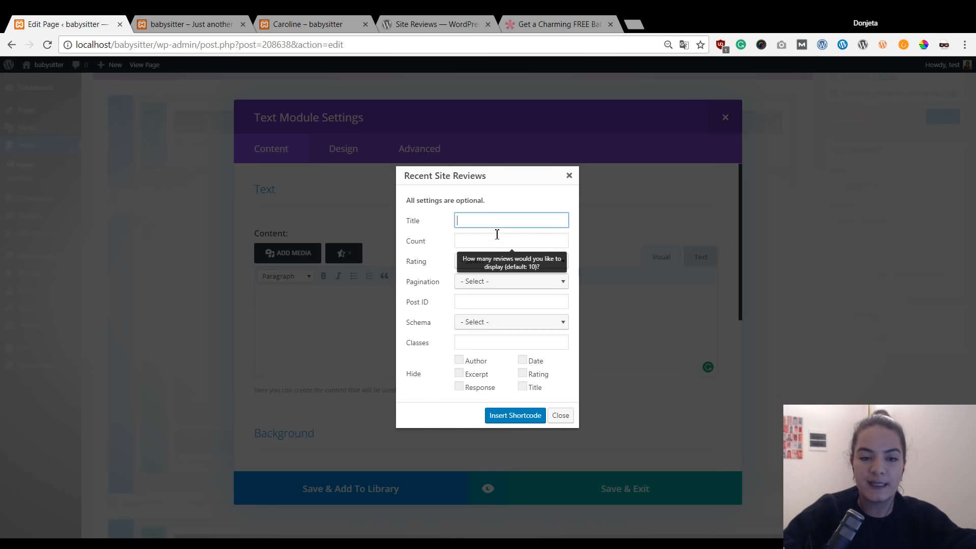
{"action": "left_click", "coordinate": [461, 241]}
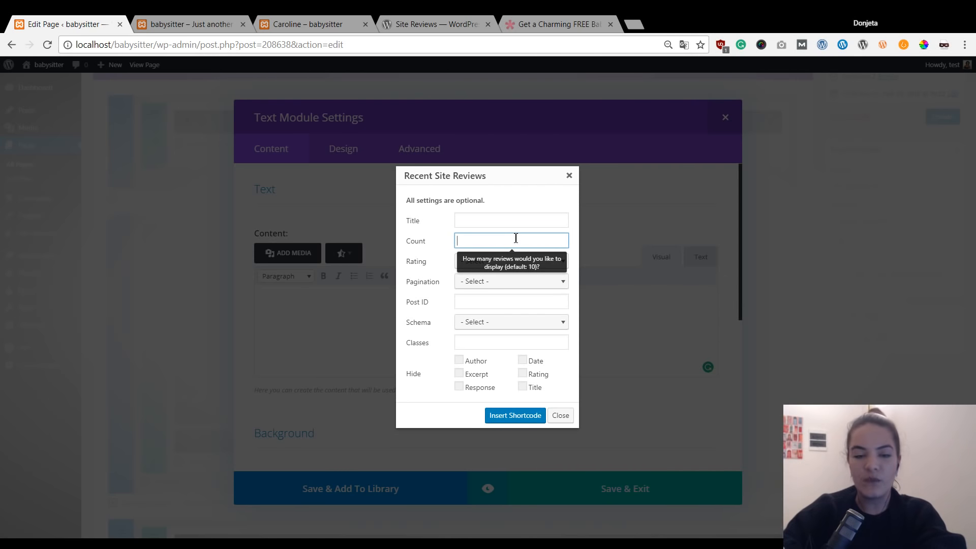
{"action": "type", "text": "3"}
{"action": "left_click_drag", "start_coordinate": [488, 247], "coordinate": [460, 248]}
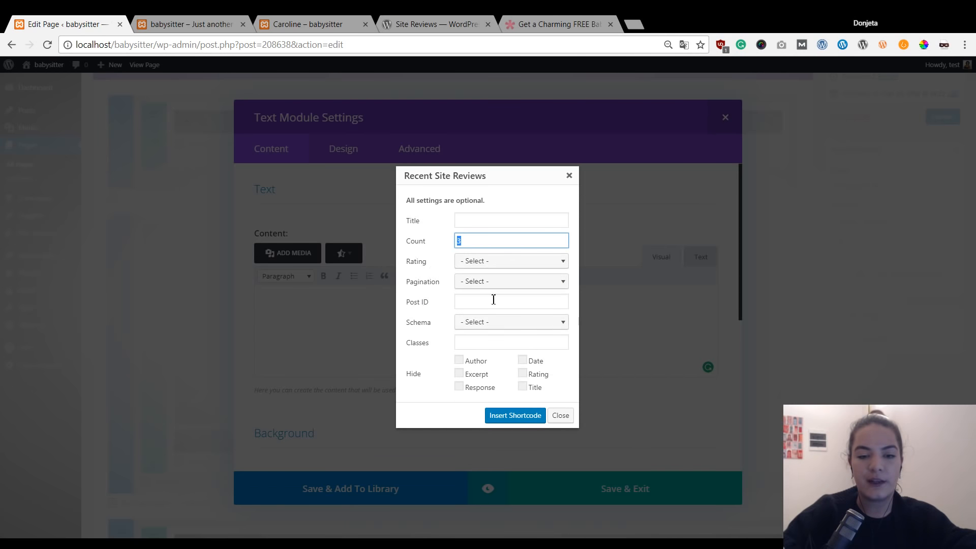
{"action": "mouse_move", "coordinate": [473, 301]}
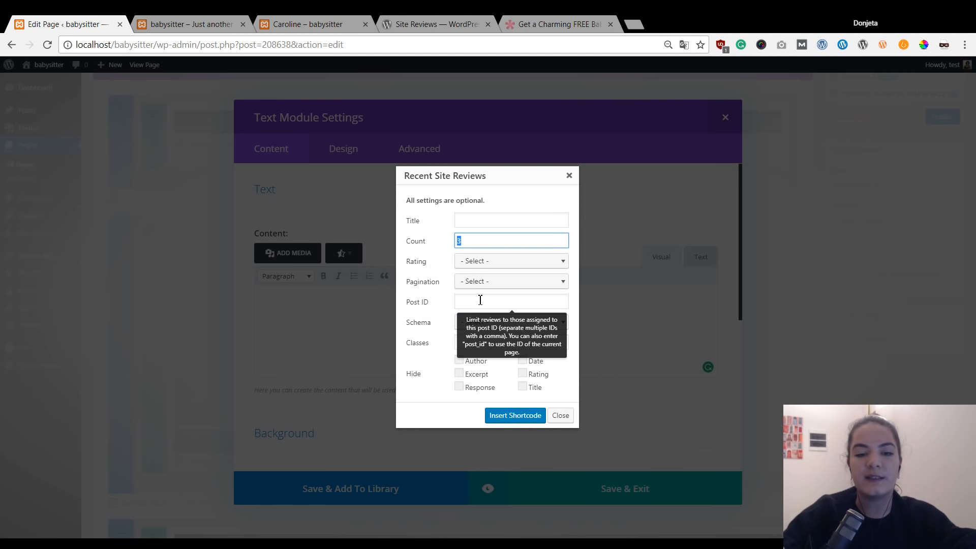
{"action": "left_click_drag", "start_coordinate": [438, 304], "coordinate": [409, 304]}
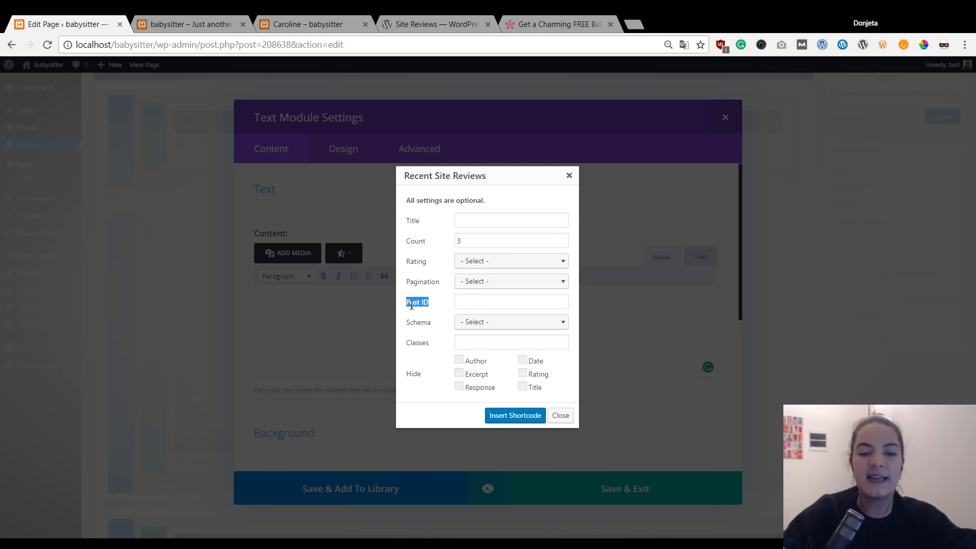
{"action": "left_click", "coordinate": [429, 307]}
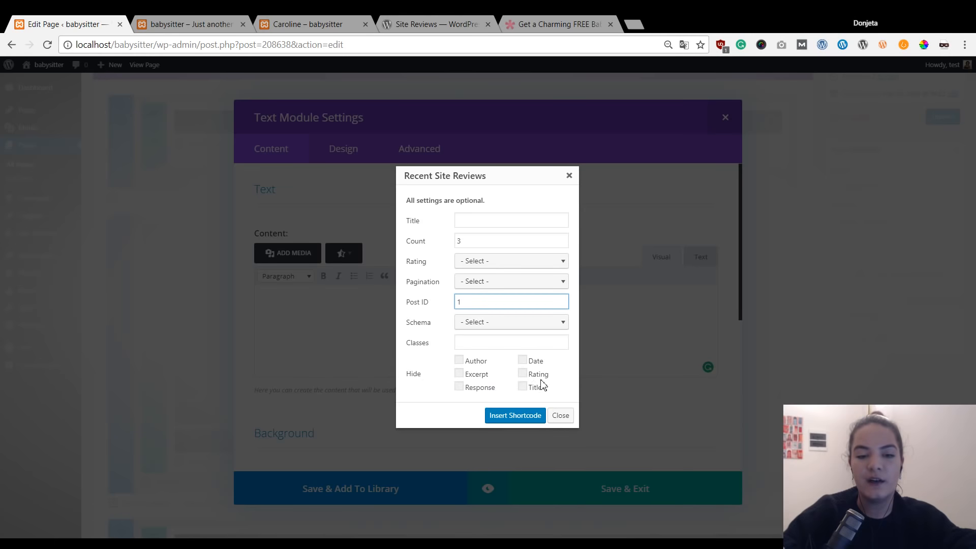
{"action": "left_click", "coordinate": [463, 344]}
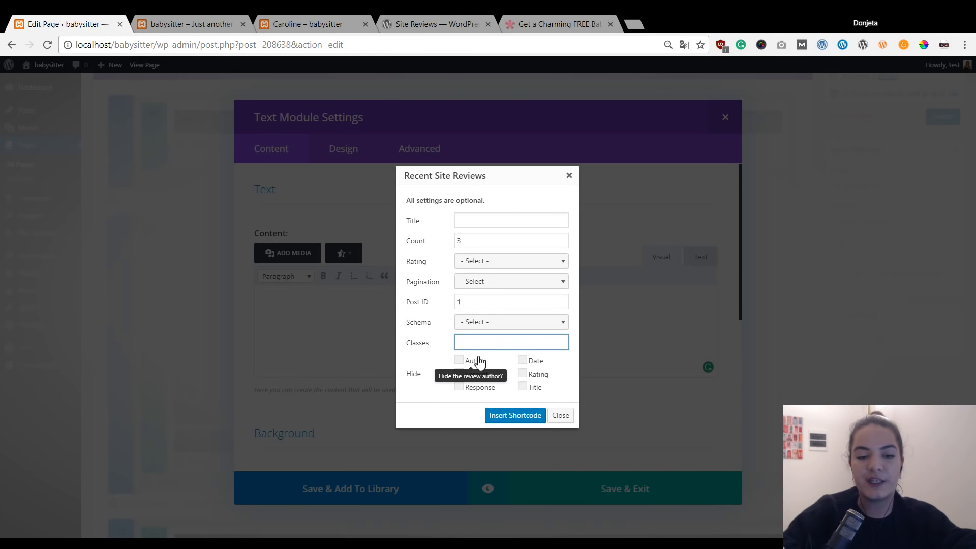
{"action": "left_click", "coordinate": [429, 405]}
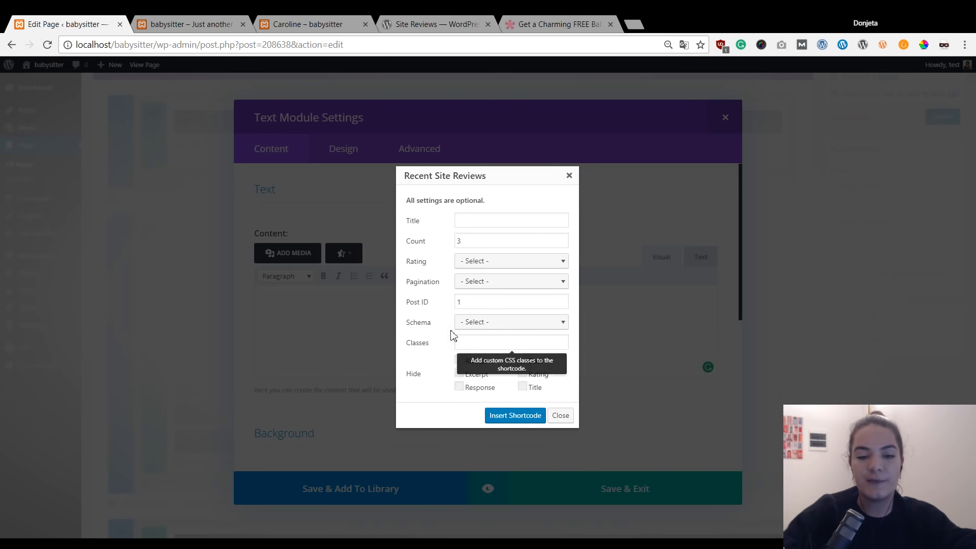
{"action": "left_click", "coordinate": [529, 423]}
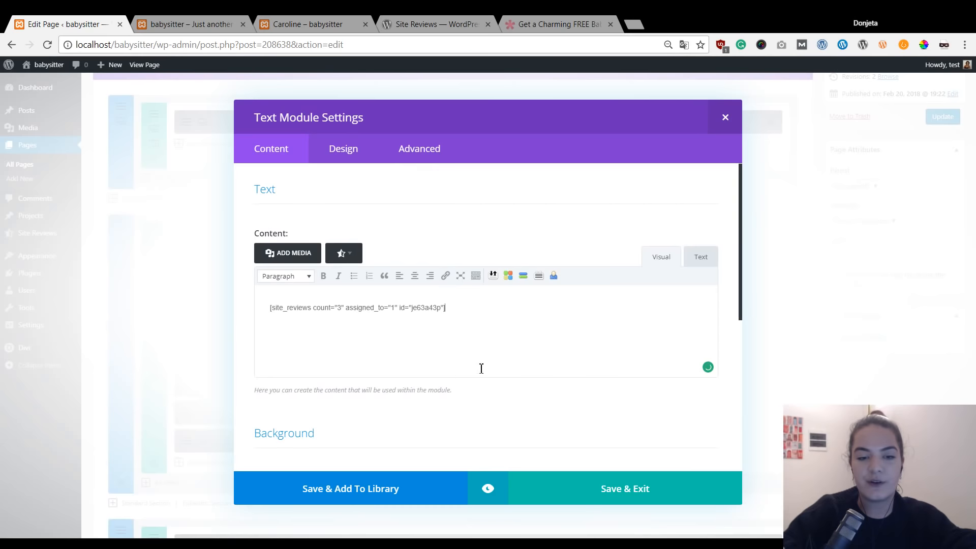
{"action": "left_click_drag", "start_coordinate": [468, 324], "coordinate": [242, 318]}
{"action": "left_click", "coordinate": [431, 337]}
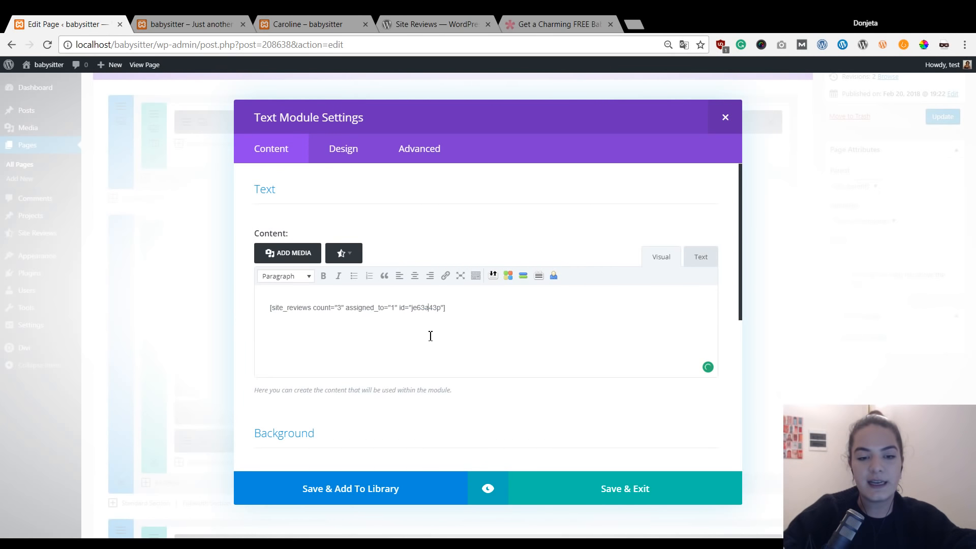
Save the reviews module and add a new empty Text module below the three Blurbs.
{"action": "left_click", "coordinate": [639, 493]}
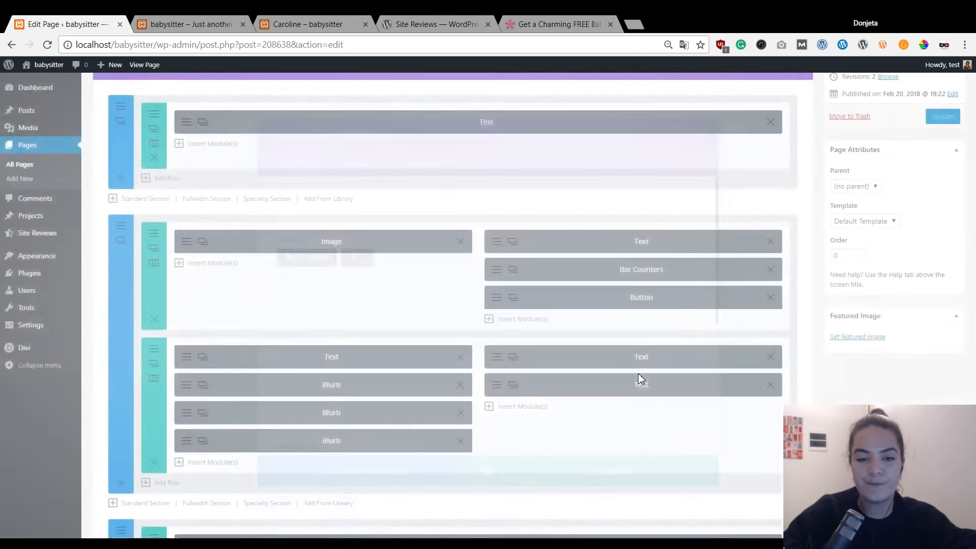
{"action": "scroll", "coordinate": [617, 374], "scroll_direction": "down", "scroll_amount": 1}
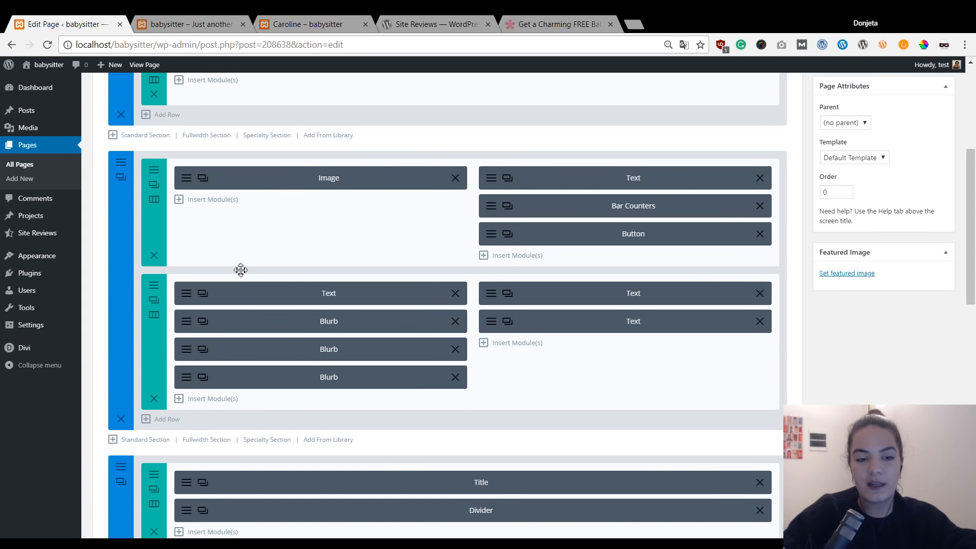
{"action": "left_click", "coordinate": [192, 403]}
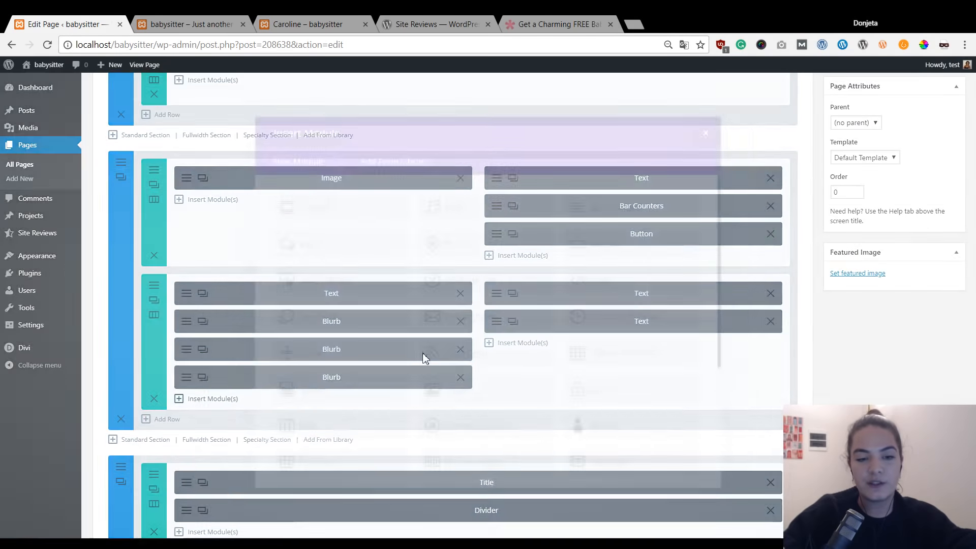
{"action": "scroll", "coordinate": [524, 316], "scroll_direction": "down", "scroll_amount": 1}
{"action": "scroll", "coordinate": [526, 327], "scroll_direction": "down", "scroll_amount": 4}
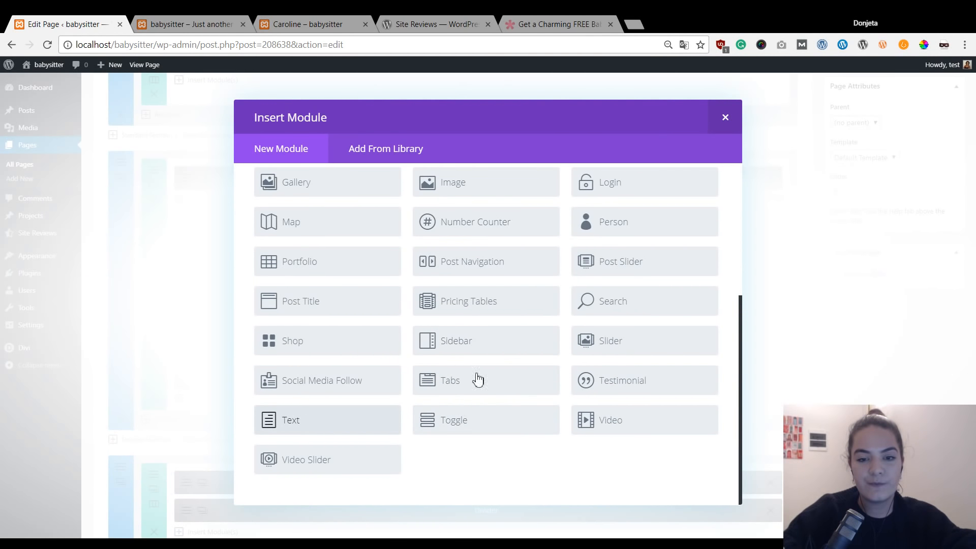
{"action": "left_click", "coordinate": [304, 415]}
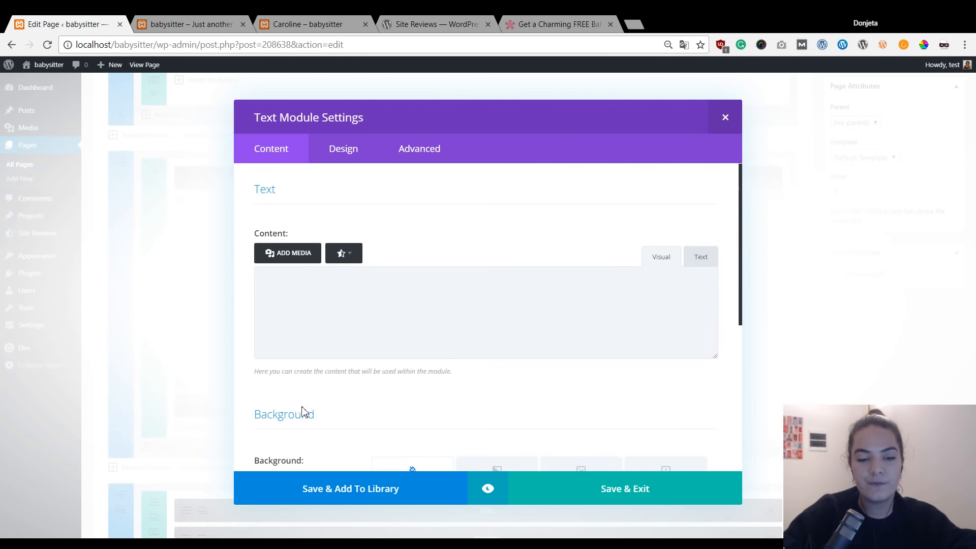
{"action": "left_click", "coordinate": [345, 261]}
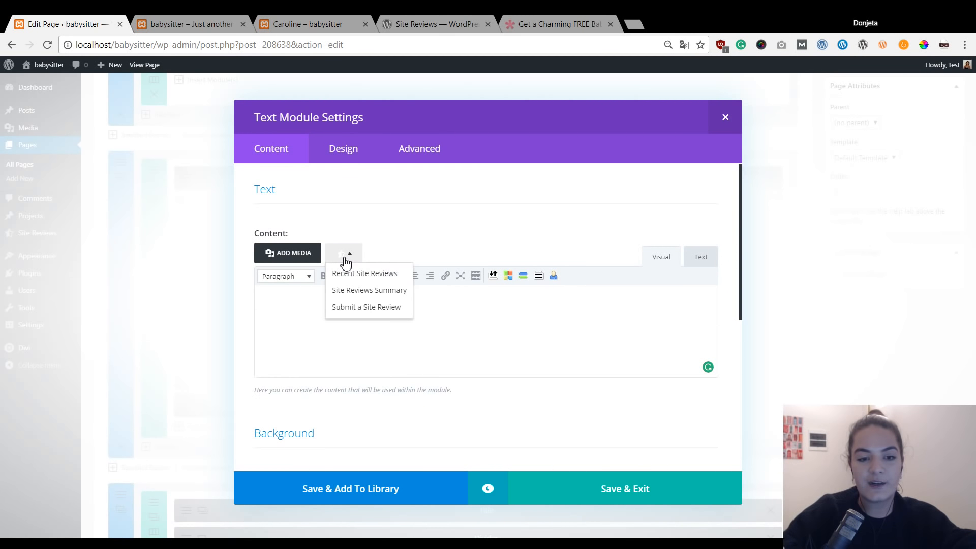
Insert a Submit a Site Review form shortcode for Post ID 1 with Hide Terms, and save.
{"action": "left_click", "coordinate": [383, 310]}
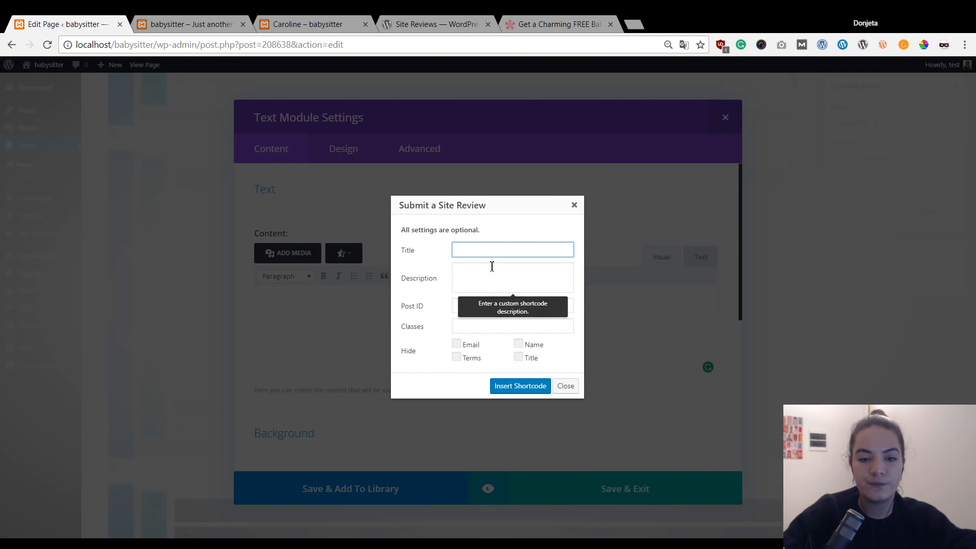
{"action": "mouse_move", "coordinate": [425, 306]}
{"action": "left_mouse_down"}
{"action": "mouse_move", "coordinate": [408, 307]}
{"action": "mouse_move", "coordinate": [433, 309]}
{"action": "left_mouse_up"}
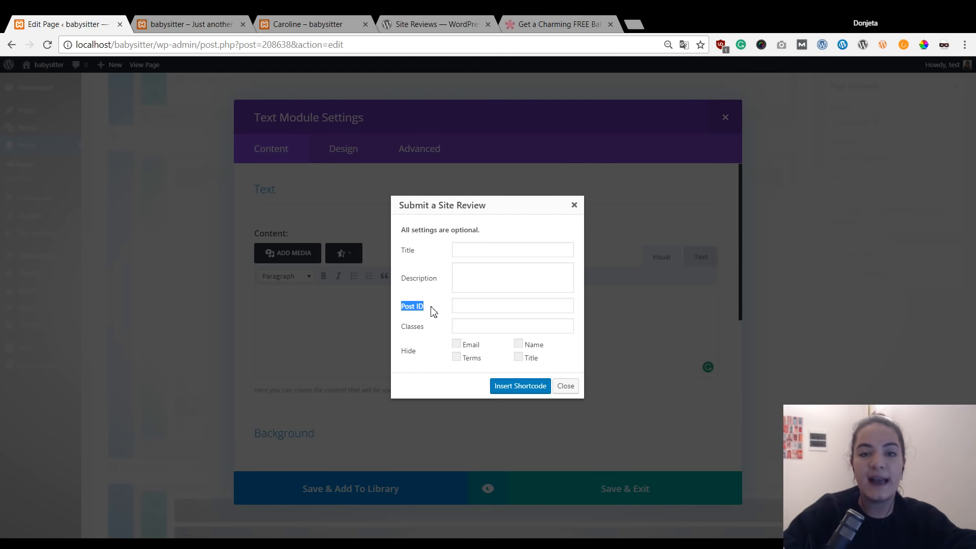
{"action": "left_click", "coordinate": [433, 311]}
{"action": "mouse_move", "coordinate": [487, 306]}
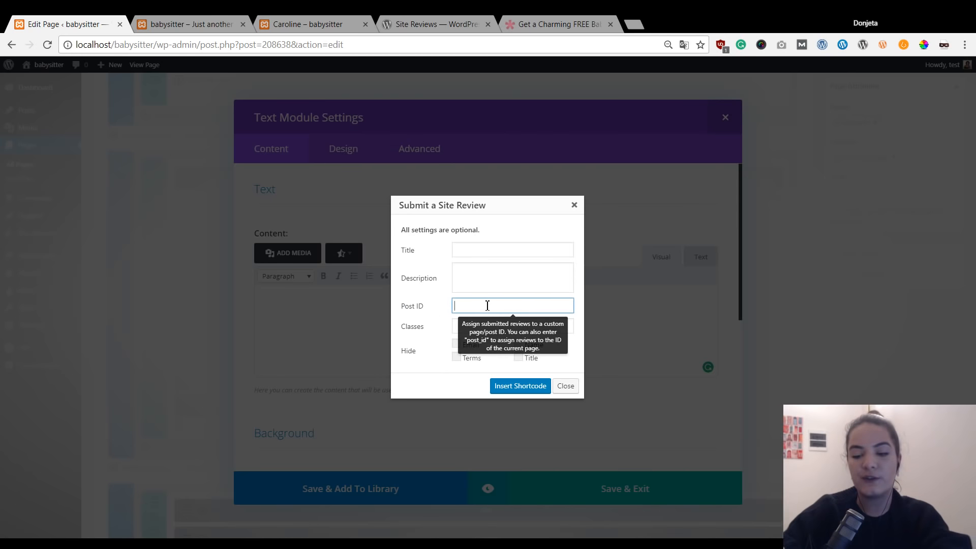
{"action": "type", "text": "1"}
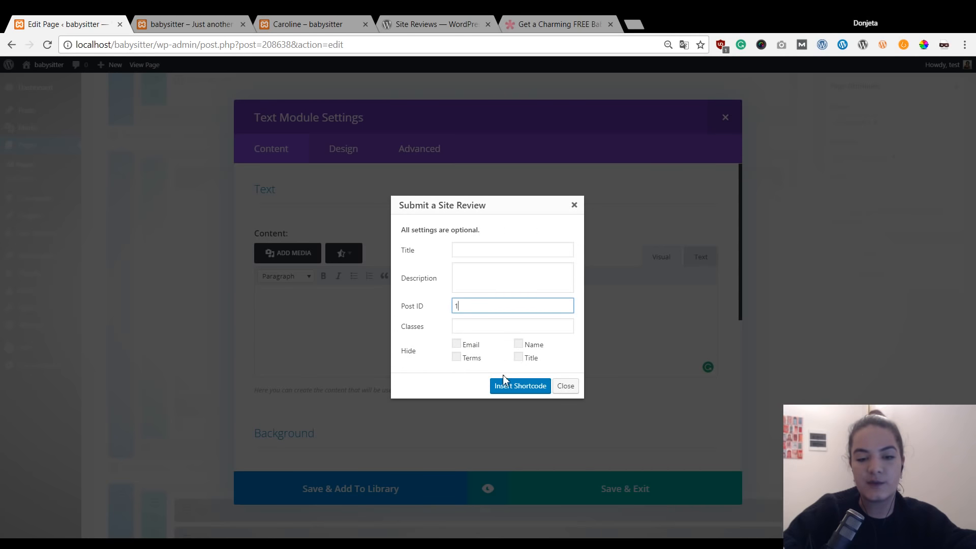
{"action": "left_click", "coordinate": [457, 358]}
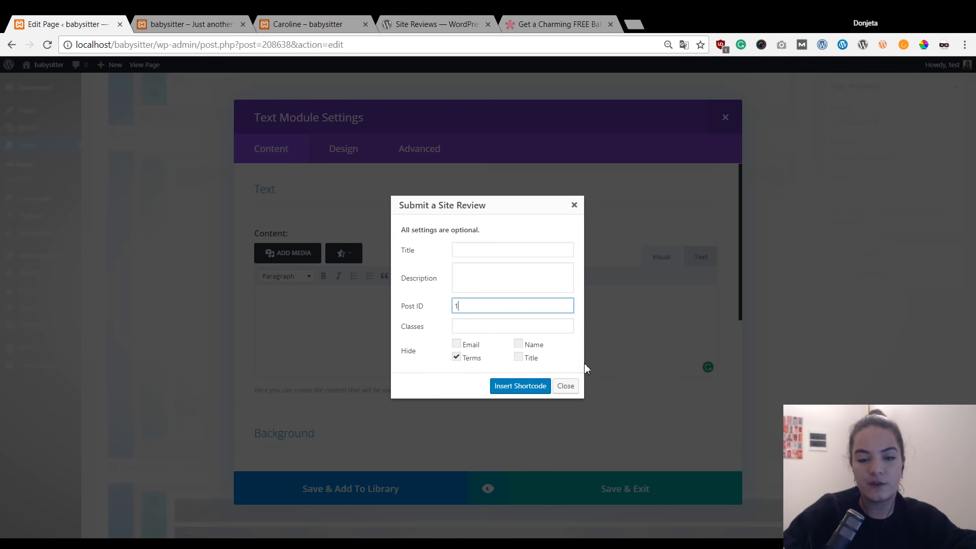
{"action": "left_click", "coordinate": [537, 391]}
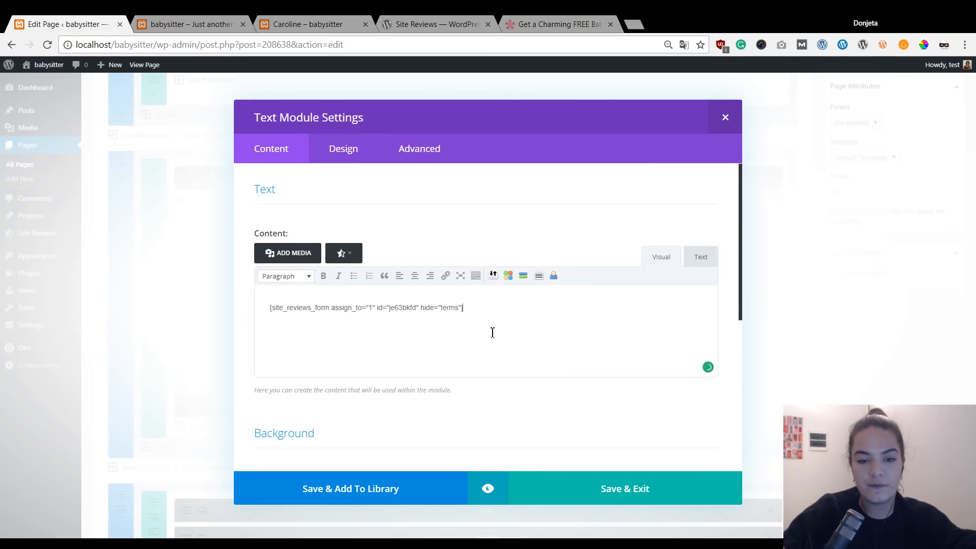
{"action": "left_click", "coordinate": [589, 489]}
Update the Caroline page, then switch to the Divi Visual Builder.
{"action": "scroll", "coordinate": [842, 388], "scroll_direction": "up", "scroll_amount": 5}
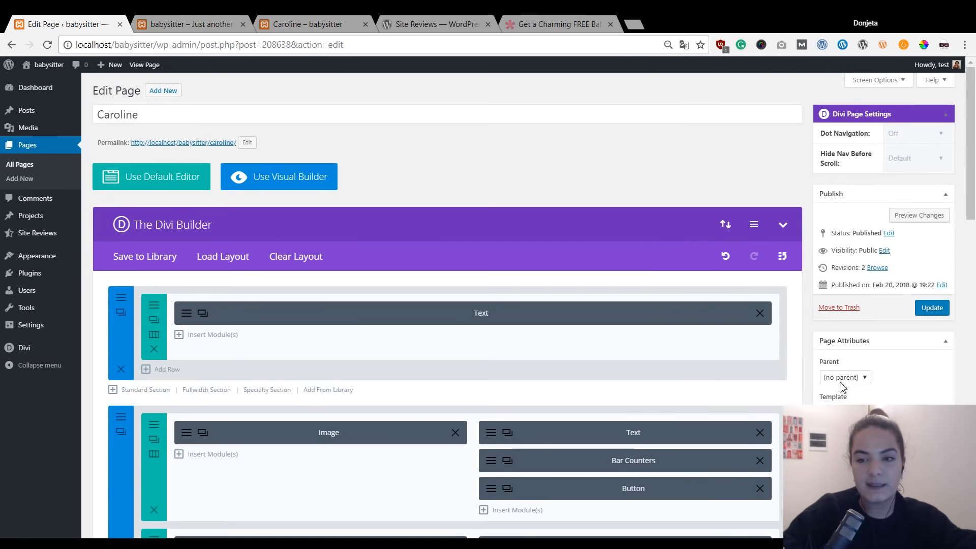
{"action": "left_click", "coordinate": [926, 311]}
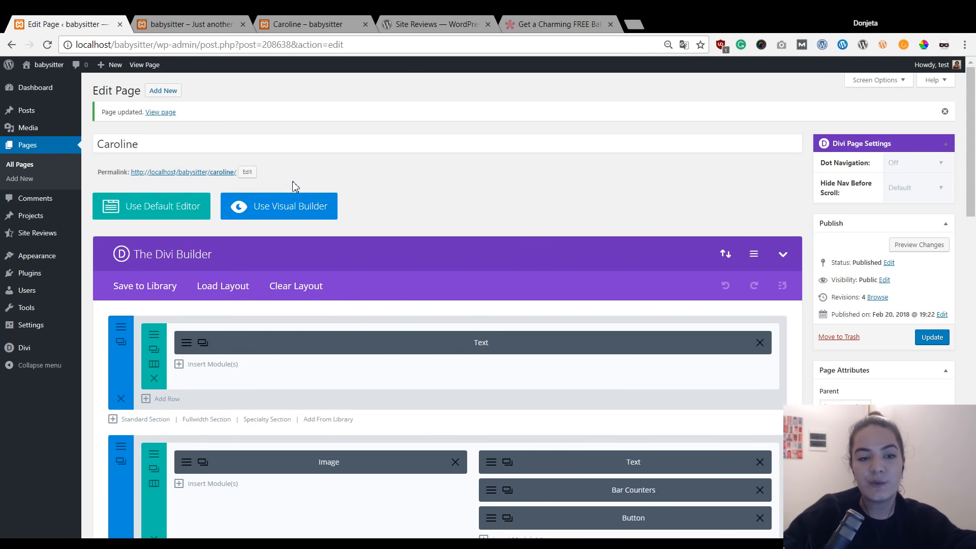
{"action": "left_click", "coordinate": [297, 213]}
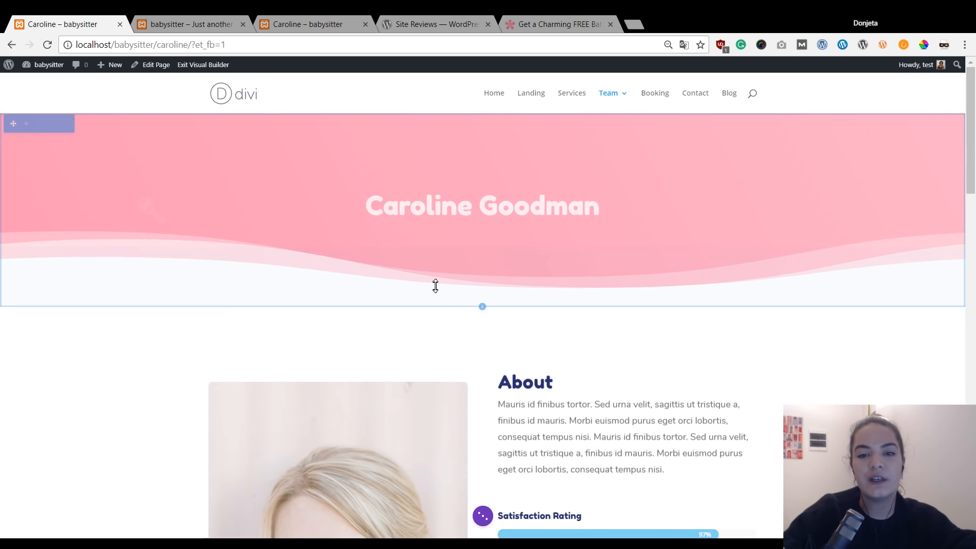
Scroll down to the Reviews section and open the Text Settings of the module beneath it.
{"action": "scroll", "coordinate": [435, 286], "scroll_direction": "down", "scroll_amount": 7}
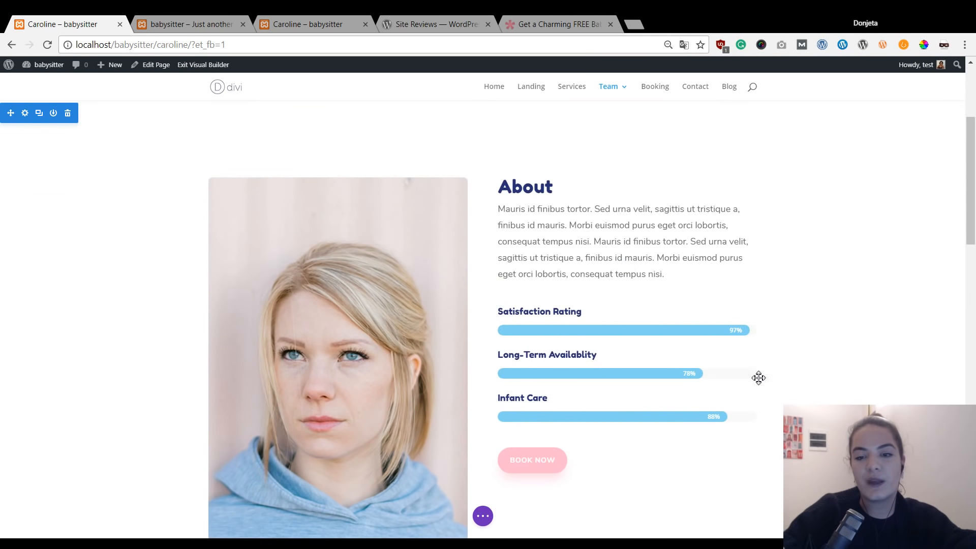
{"action": "scroll", "coordinate": [759, 377], "scroll_direction": "down", "scroll_amount": 4}
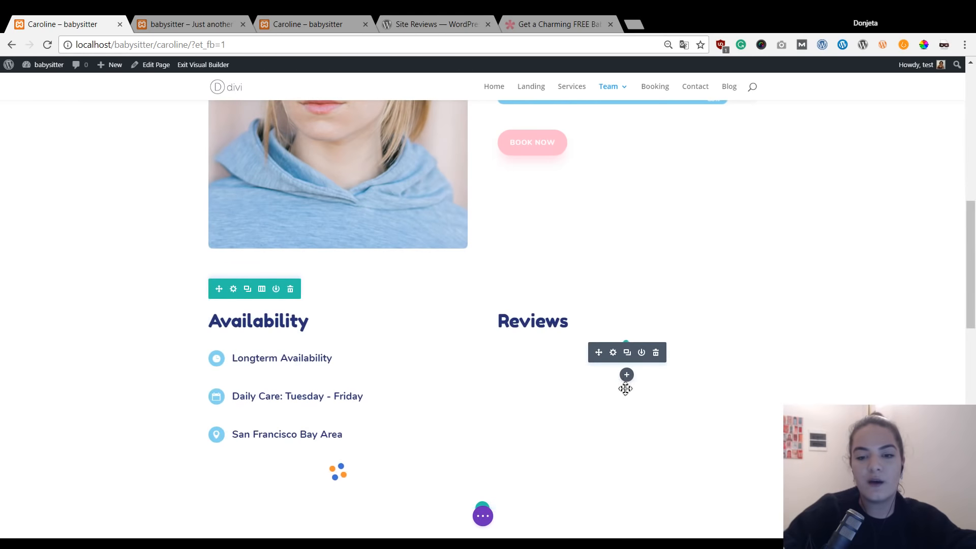
{"action": "scroll", "coordinate": [631, 377], "scroll_direction": "down", "scroll_amount": 1}
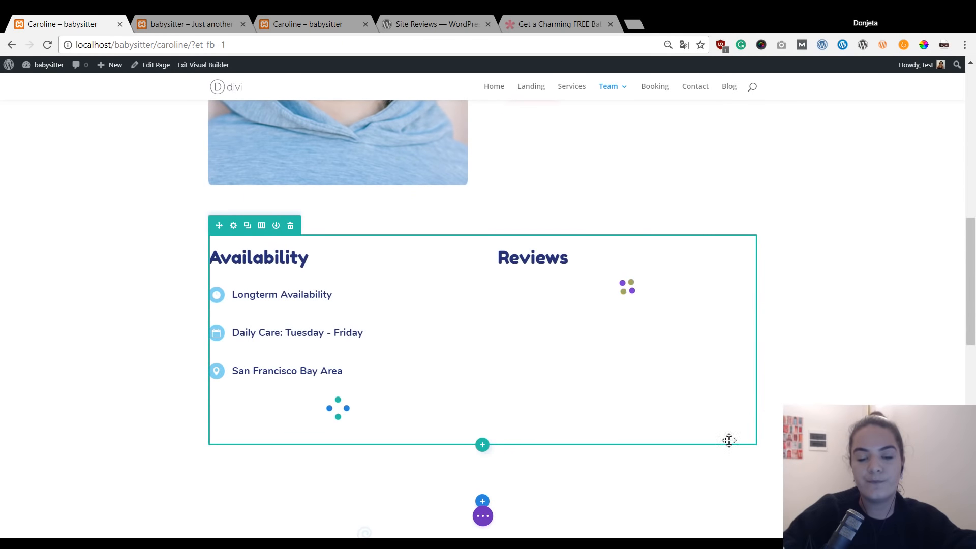
{"action": "scroll", "coordinate": [702, 425], "scroll_direction": "down", "scroll_amount": 1}
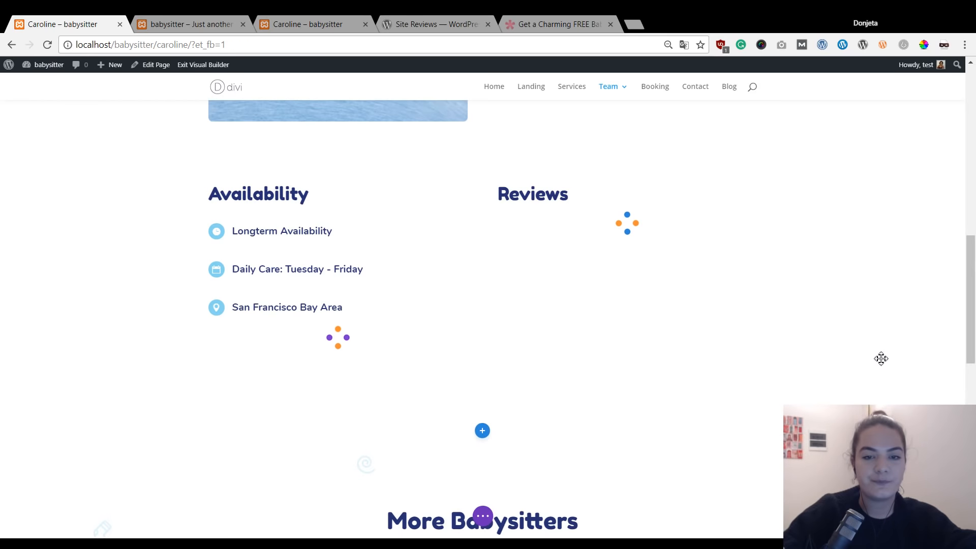
{"action": "mouse_move", "coordinate": [664, 242]}
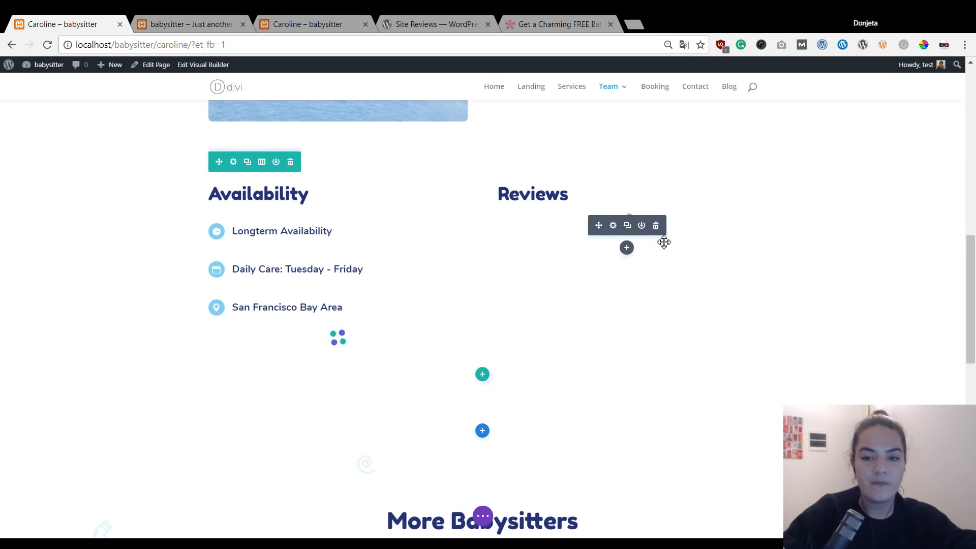
{"action": "left_click", "coordinate": [613, 226]}
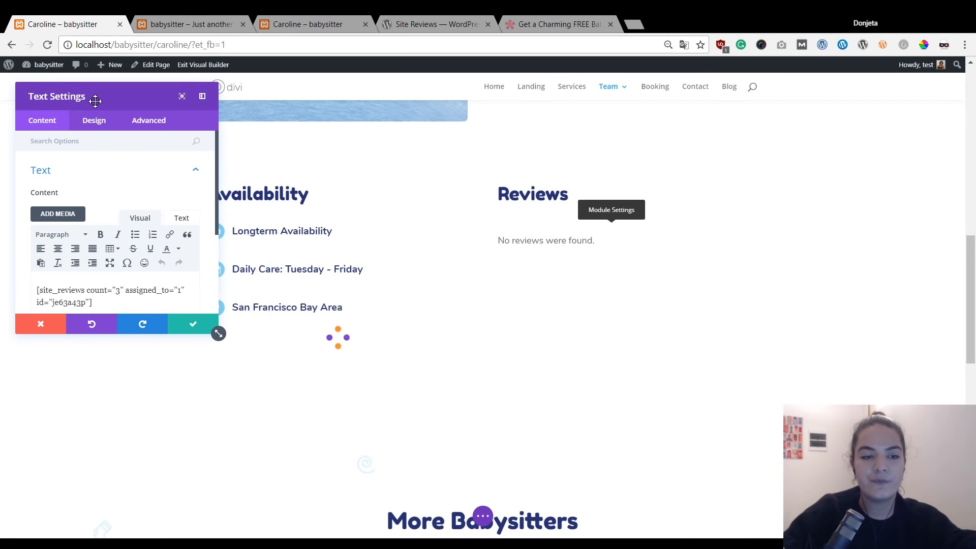
Set the reviews module's Design > Text font weight to Bold and colour to #262f71.
{"action": "left_click_drag", "start_coordinate": [95, 101], "coordinate": [742, 157]}
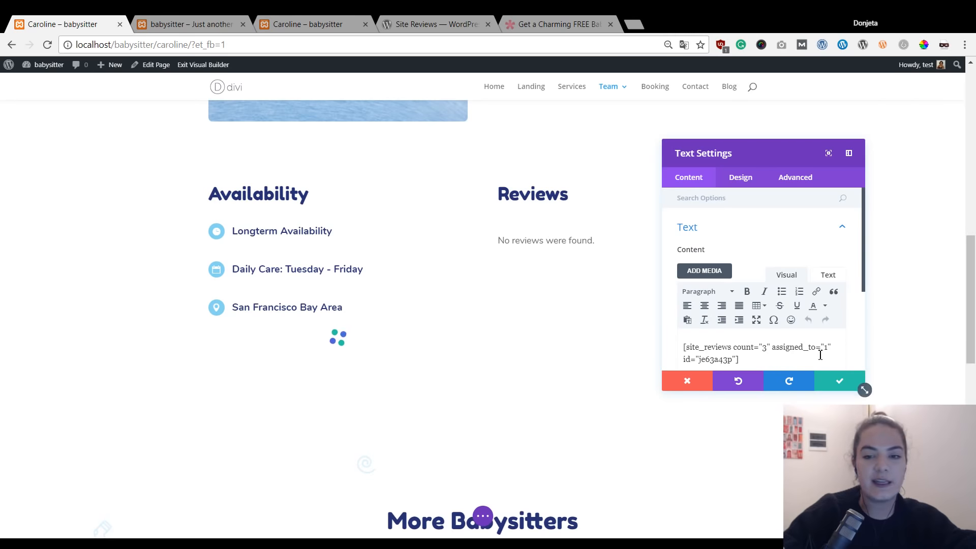
{"action": "left_click", "coordinate": [737, 181]}
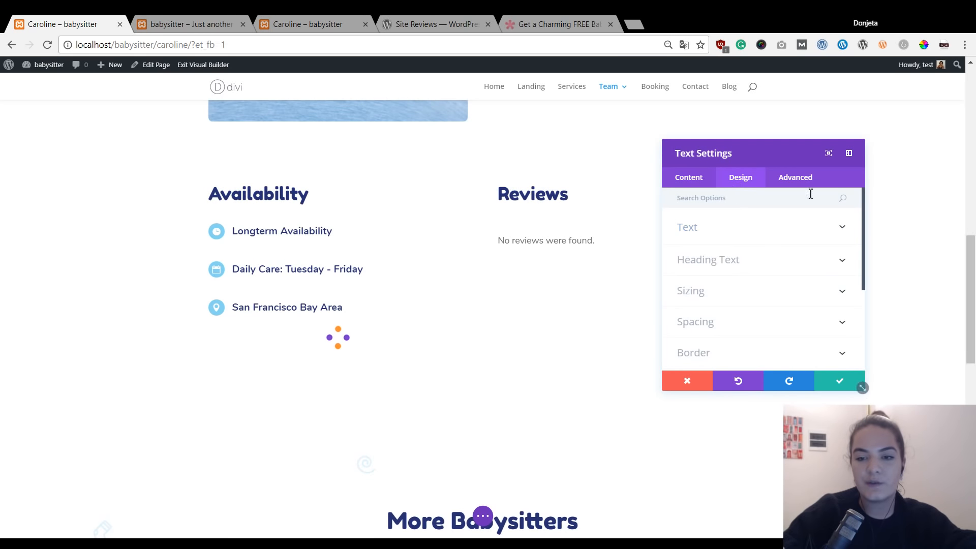
{"action": "left_click", "coordinate": [737, 234]}
{"action": "scroll", "coordinate": [774, 276], "scroll_direction": "down", "scroll_amount": 1}
{"action": "scroll", "coordinate": [774, 276], "scroll_direction": "down", "scroll_amount": 1}
{"action": "scroll", "coordinate": [772, 277], "scroll_direction": "up", "scroll_amount": 1}
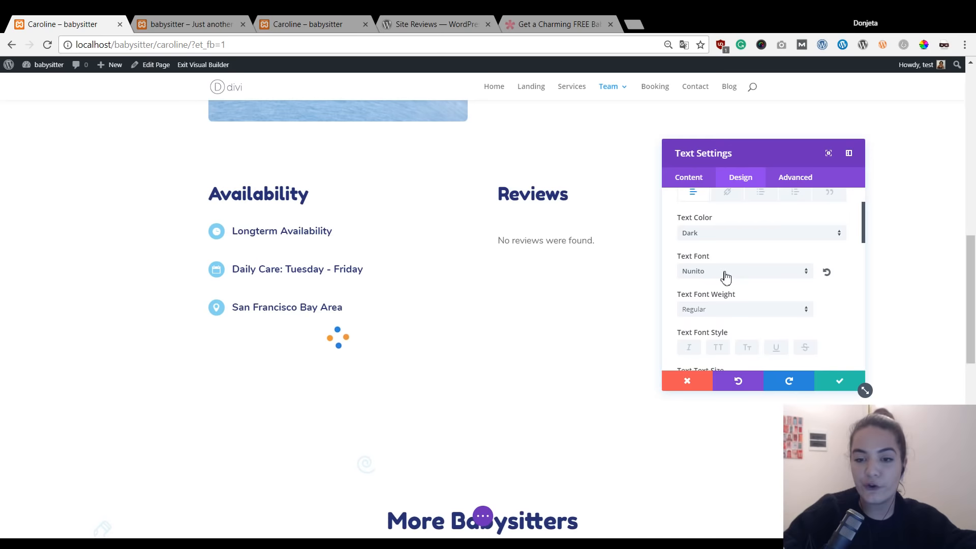
{"action": "scroll", "coordinate": [727, 277], "scroll_direction": "down", "scroll_amount": 3}
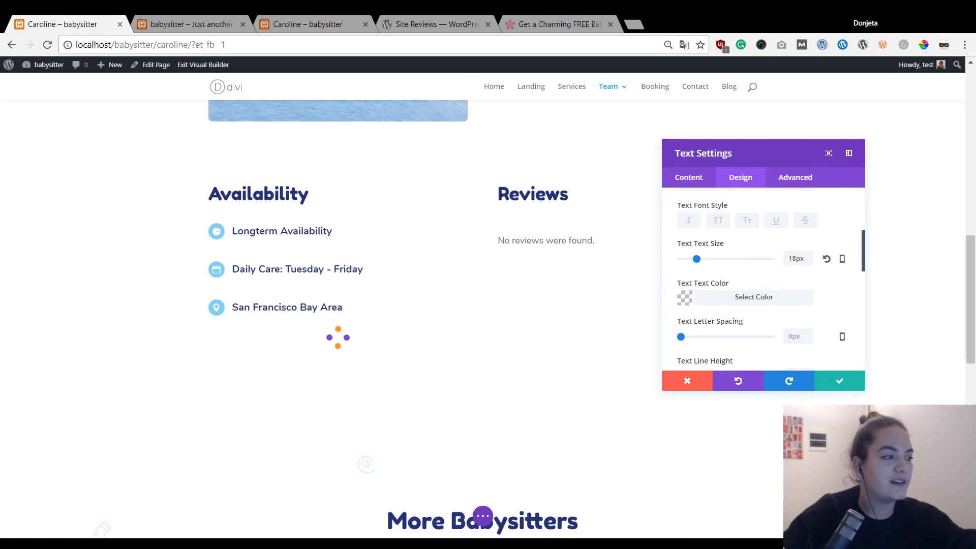
{"action": "scroll", "coordinate": [761, 274], "scroll_direction": "up", "scroll_amount": 1}
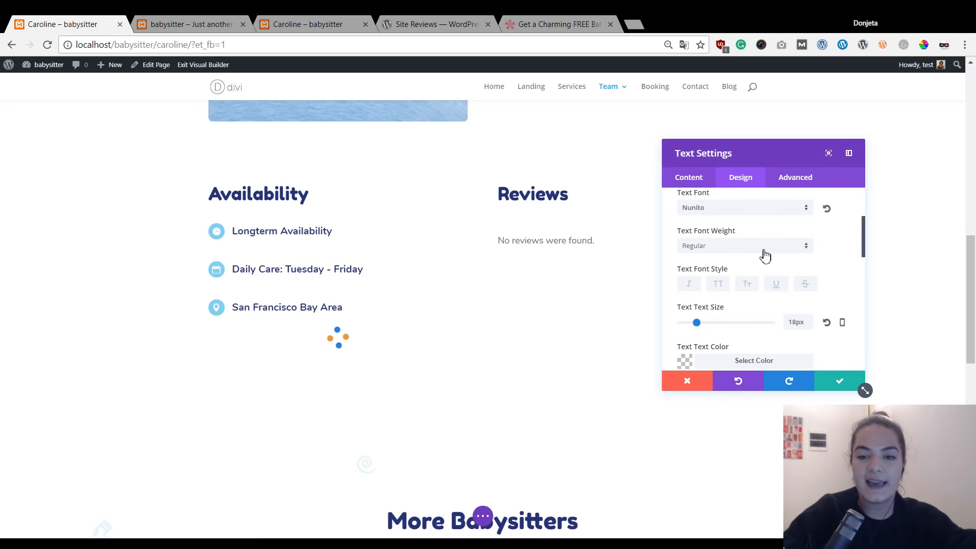
{"action": "left_click", "coordinate": [765, 256]}
{"action": "left_click", "coordinate": [749, 327]}
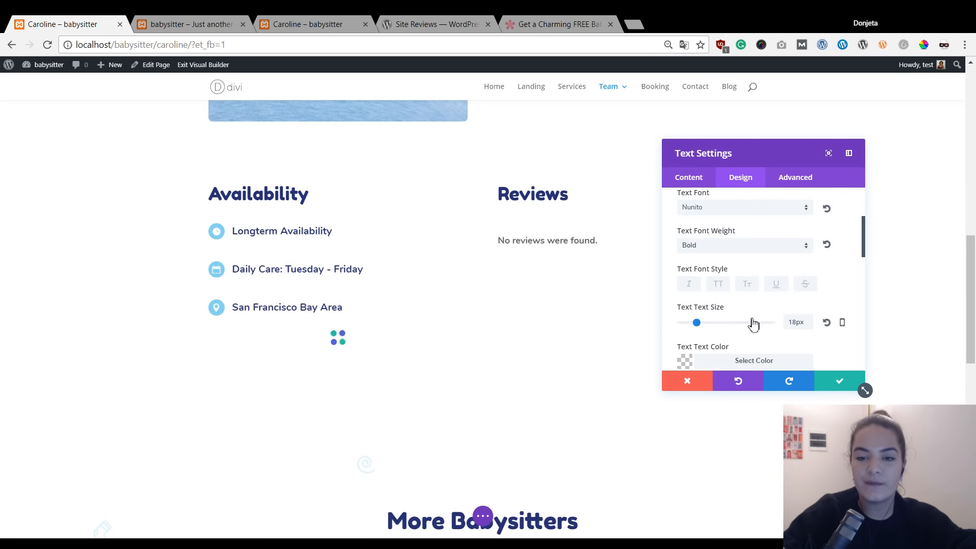
{"action": "scroll", "coordinate": [841, 275], "scroll_direction": "down", "scroll_amount": 1}
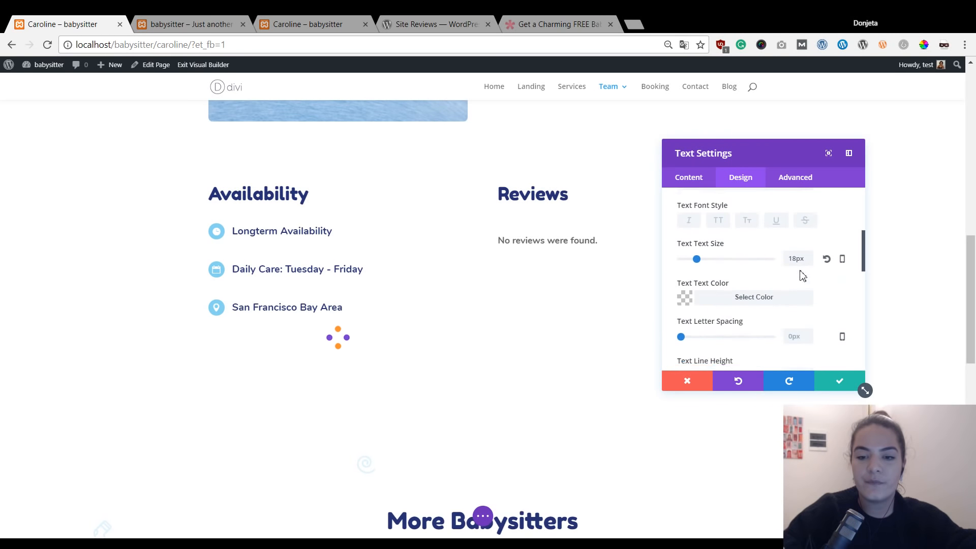
{"action": "left_click", "coordinate": [763, 299]}
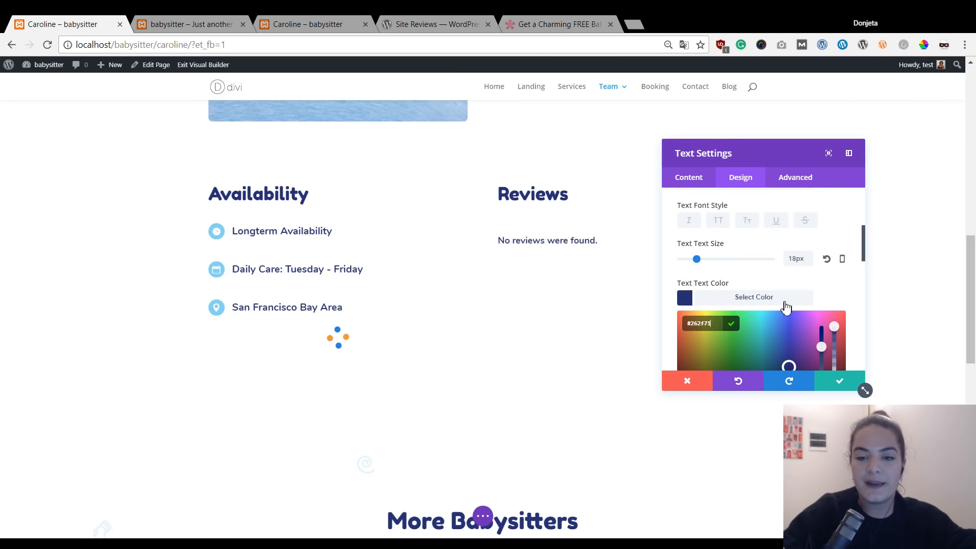
{"action": "left_click", "coordinate": [814, 296]}
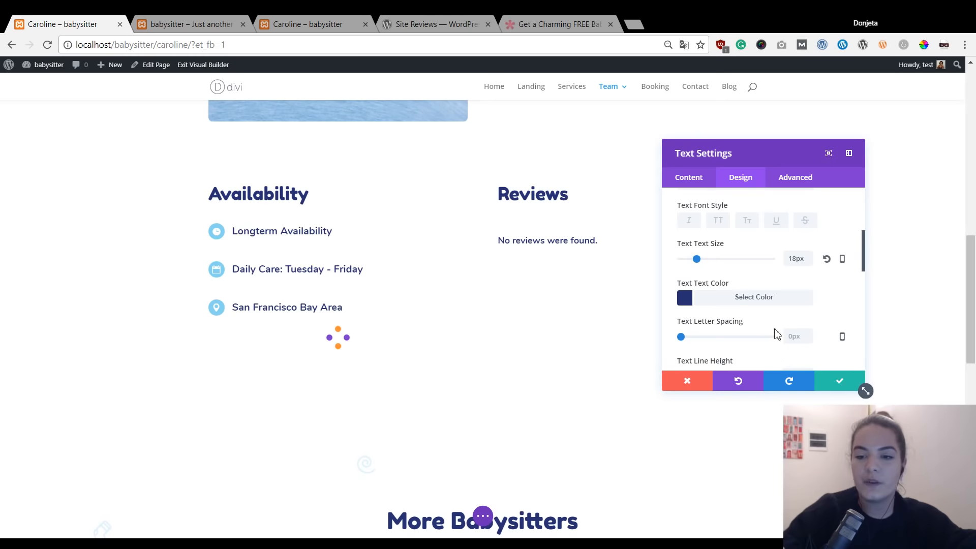
{"action": "scroll", "coordinate": [809, 312], "scroll_direction": "down", "scroll_amount": 5}
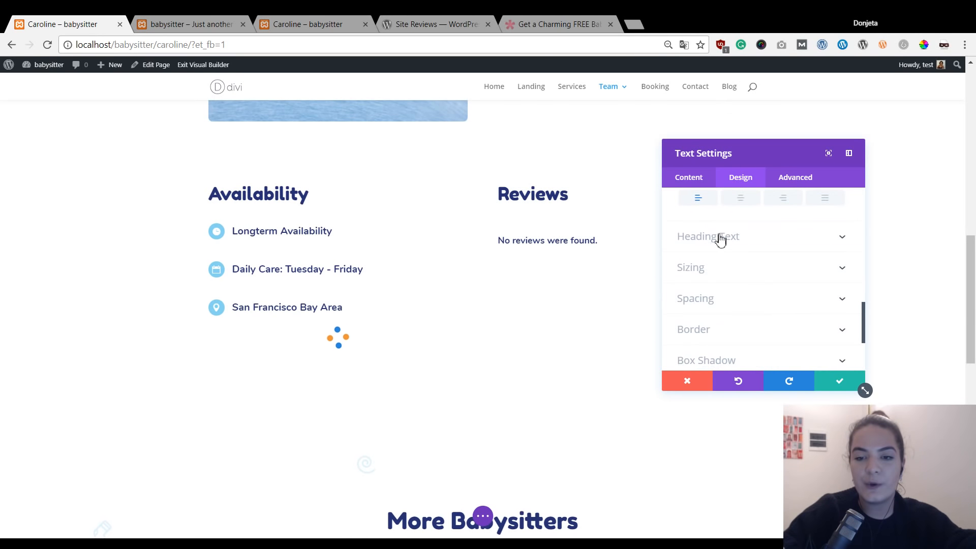
Give the module's H3 heading text Nunito Bold in #88d4f2, then save the module.
{"action": "left_click", "coordinate": [715, 240]}
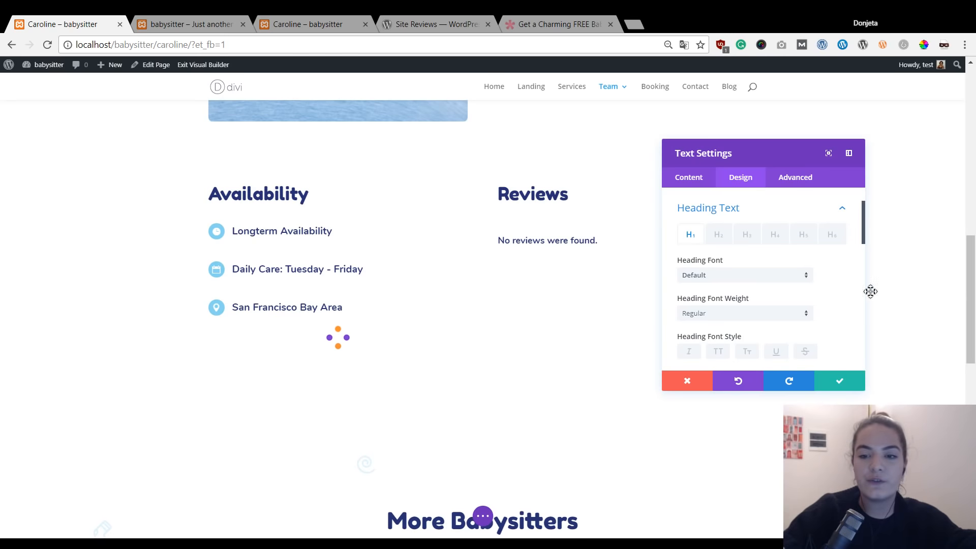
{"action": "left_click", "coordinate": [746, 236]}
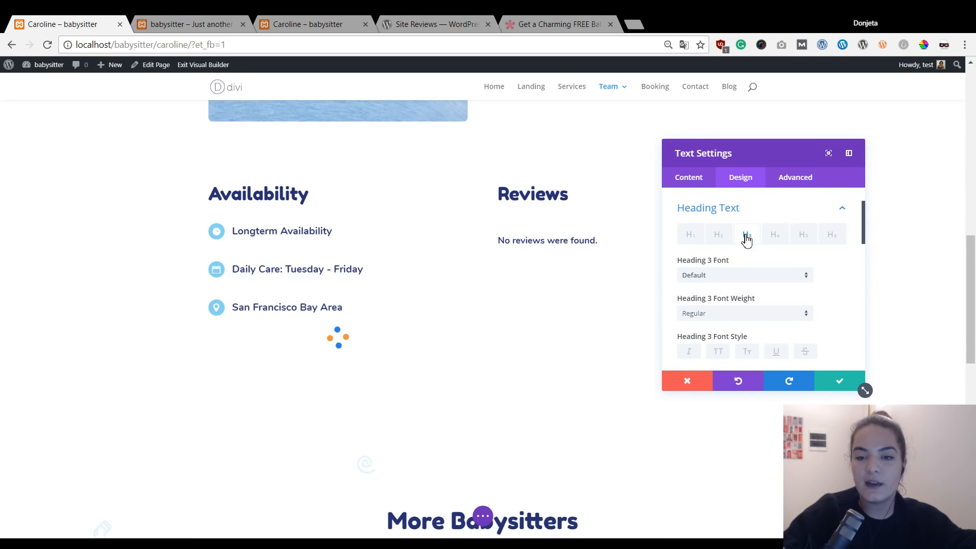
{"action": "left_click", "coordinate": [767, 275]}
{"action": "type", "text": "nun"}
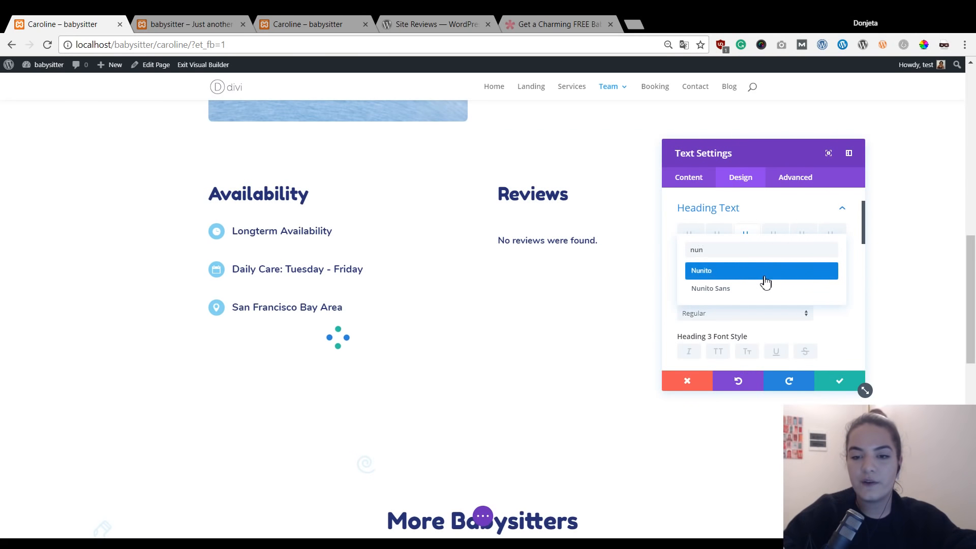
{"action": "left_click", "coordinate": [765, 272]}
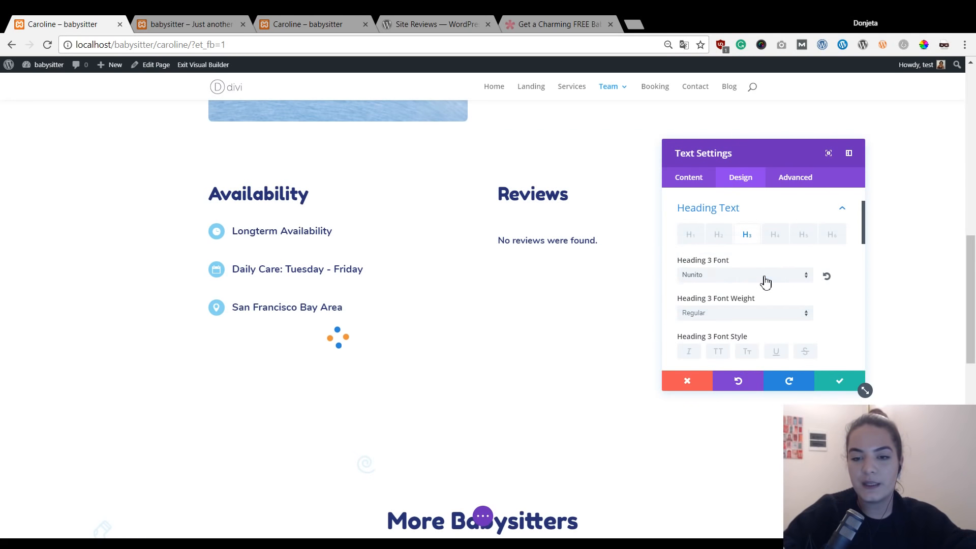
{"action": "left_click", "coordinate": [763, 315]}
{"action": "left_click", "coordinate": [741, 398]}
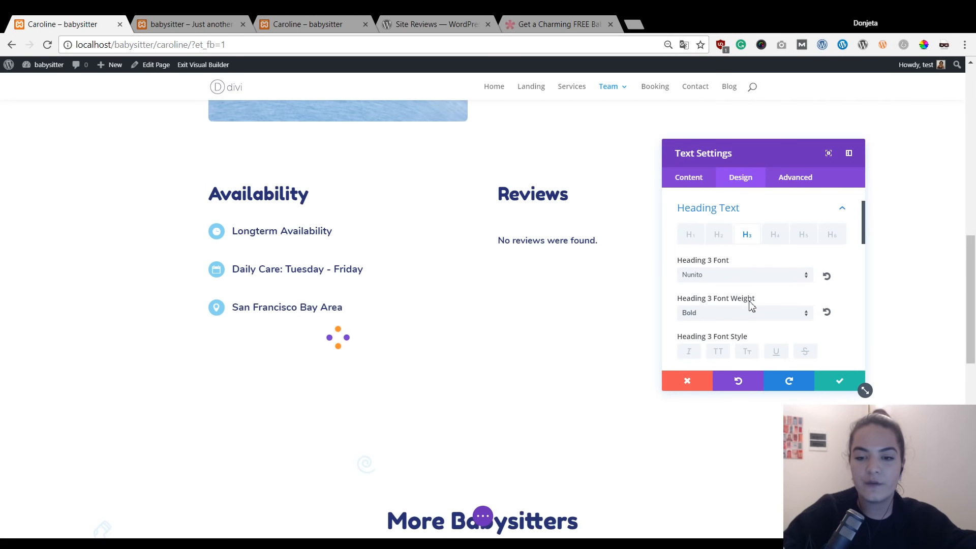
{"action": "scroll", "coordinate": [798, 311], "scroll_direction": "down", "scroll_amount": 3}
{"action": "scroll", "coordinate": [781, 311], "scroll_direction": "down", "scroll_amount": 1}
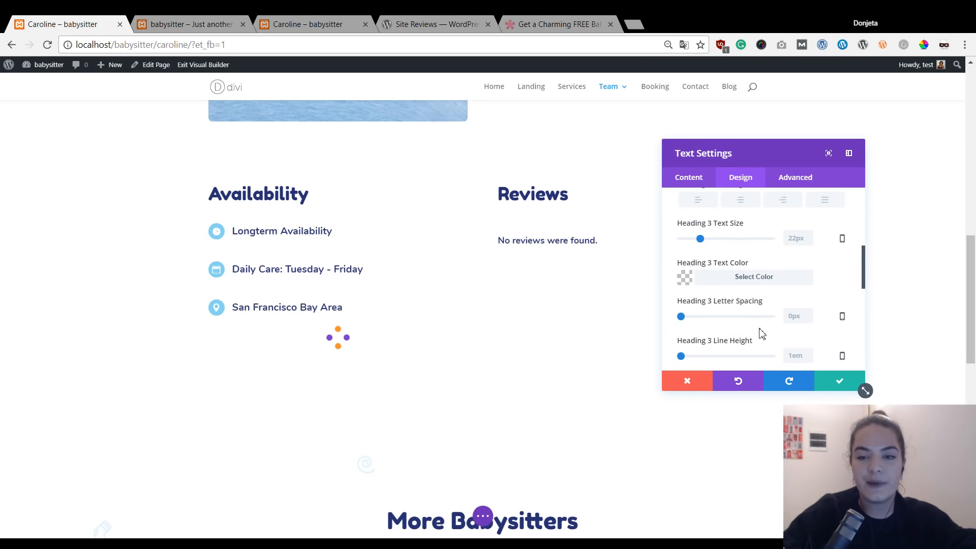
{"action": "left_click", "coordinate": [717, 277]}
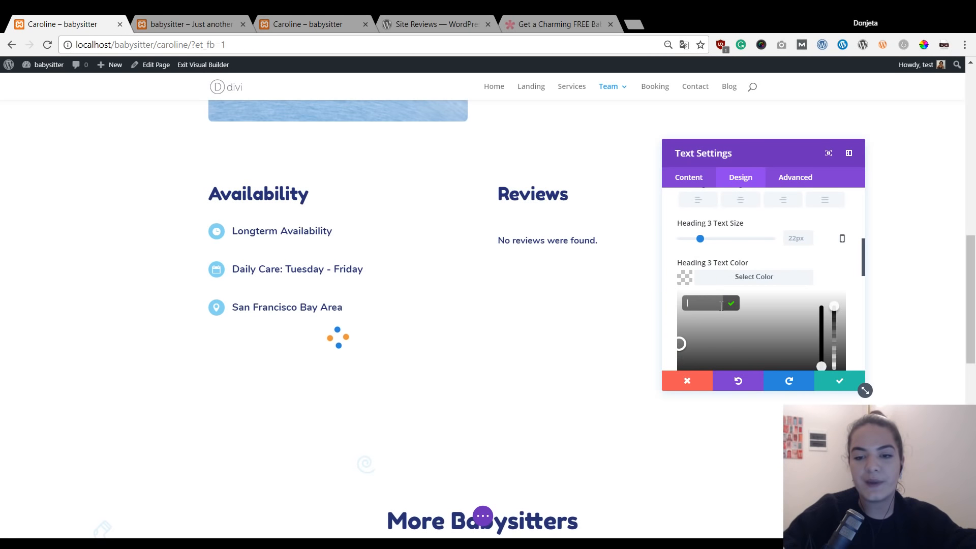
{"action": "type", "text": "#88d4f2"}
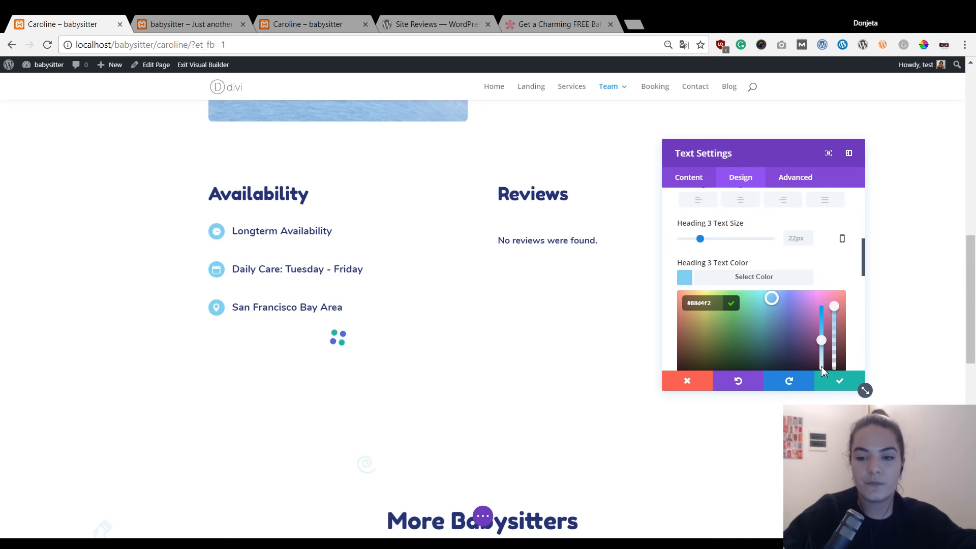
{"action": "left_click", "coordinate": [840, 381]}
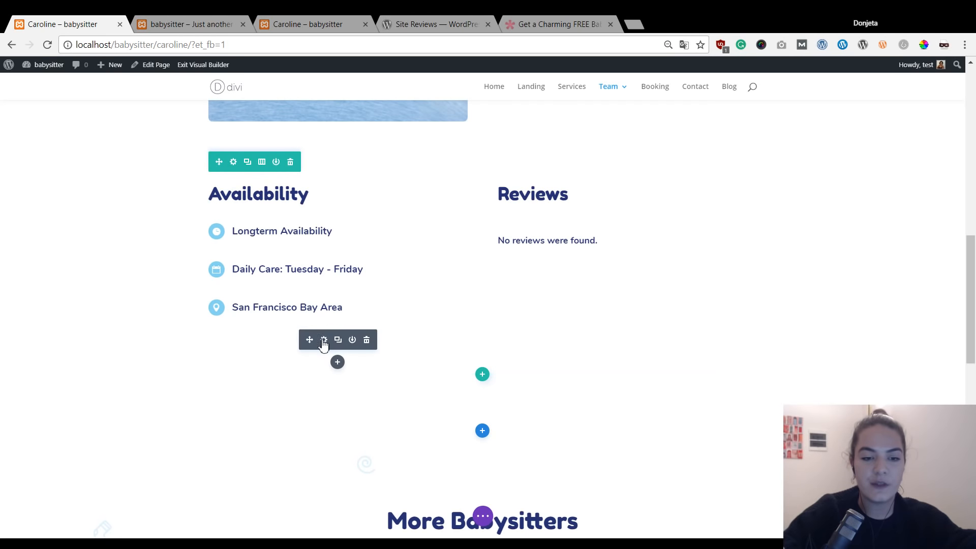
Style the review form module's text as Nunito Bold in colour #262f71.
{"action": "left_click", "coordinate": [319, 336]}
{"action": "scroll", "coordinate": [320, 336], "scroll_direction": "down", "scroll_amount": 1}
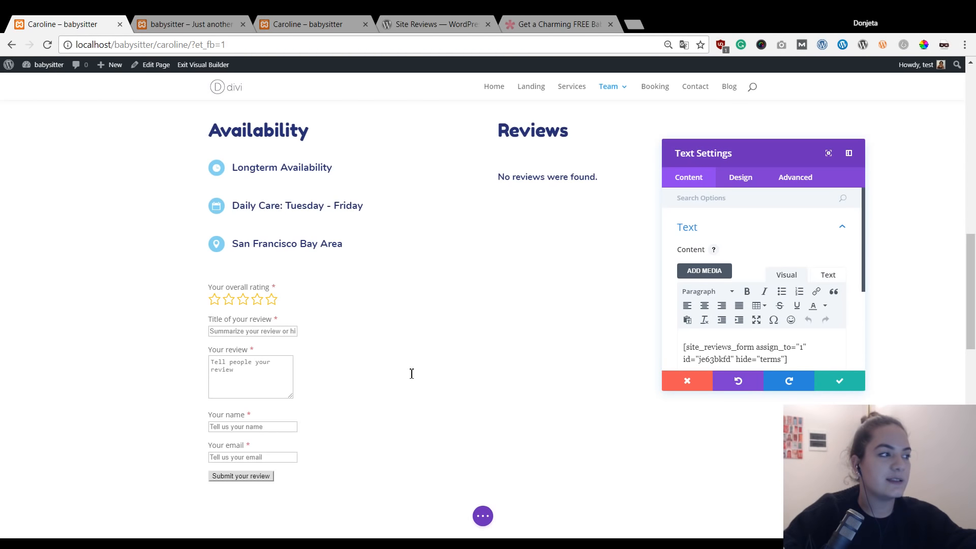
{"action": "left_click", "coordinate": [750, 184]}
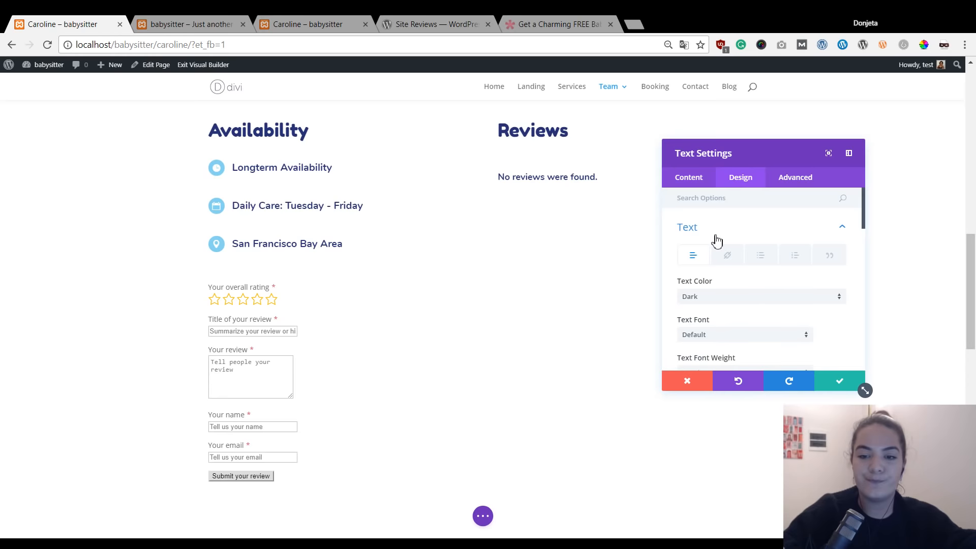
{"action": "scroll", "coordinate": [713, 299], "scroll_direction": "down", "scroll_amount": 1}
{"action": "left_click", "coordinate": [726, 275]}
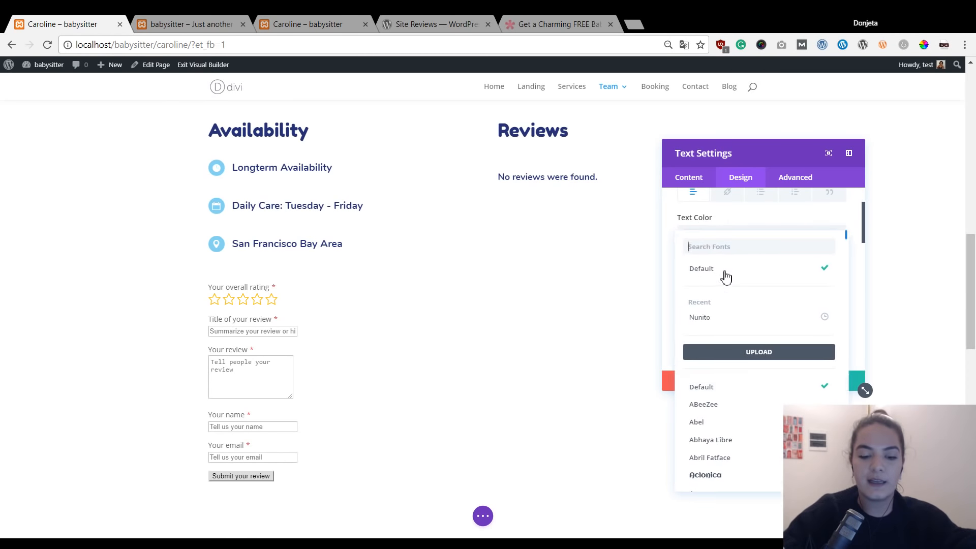
{"action": "type", "text": "nun"}
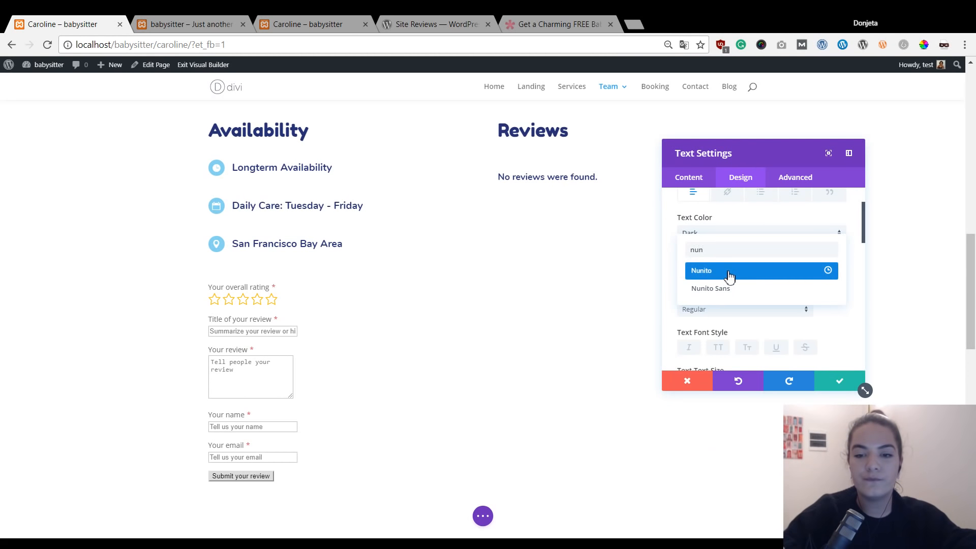
{"action": "left_click", "coordinate": [729, 274]}
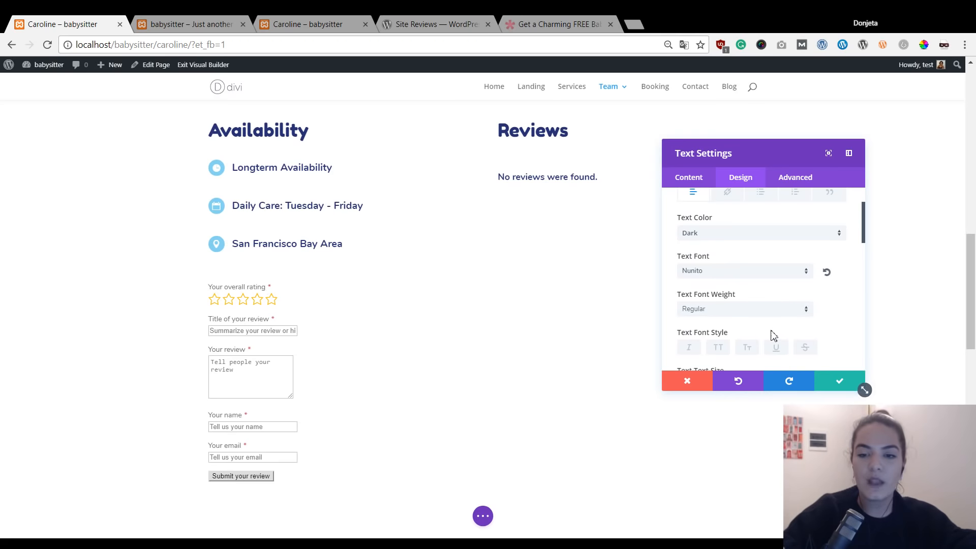
{"action": "left_click", "coordinate": [774, 311]}
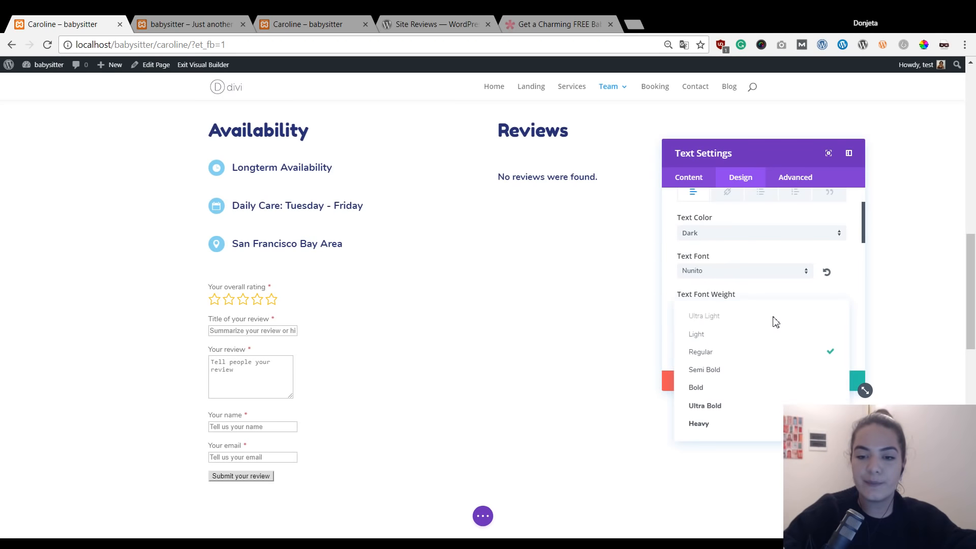
{"action": "left_click", "coordinate": [756, 389]}
{"action": "scroll", "coordinate": [725, 318], "scroll_direction": "down", "scroll_amount": 3}
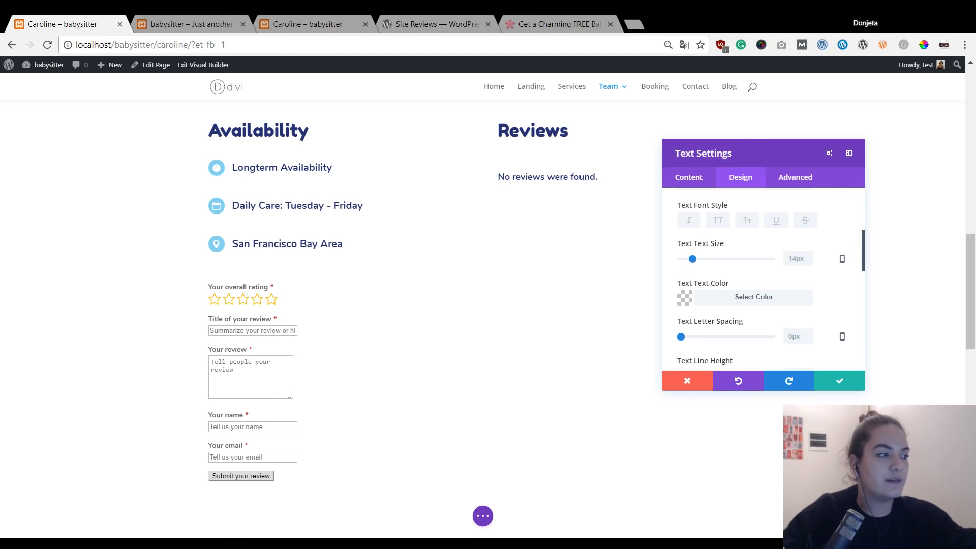
{"action": "left_click", "coordinate": [774, 300]}
{"action": "left_click", "coordinate": [715, 323]}
{"action": "type", "text": "#262f71"}
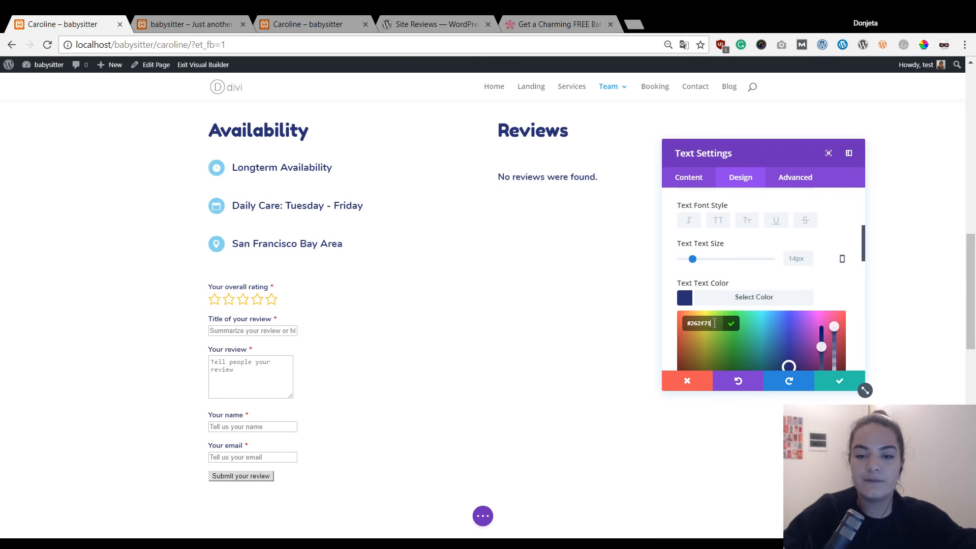
{"action": "left_click", "coordinate": [832, 284]}
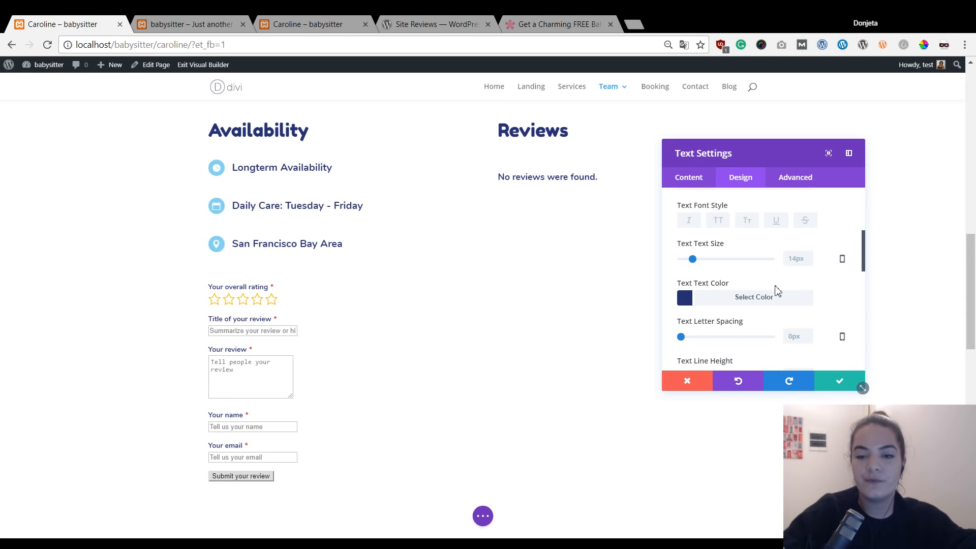
Keep the review form's bold navy text styling and expand the page-wide builder bar.
{"action": "left_click", "coordinate": [836, 387]}
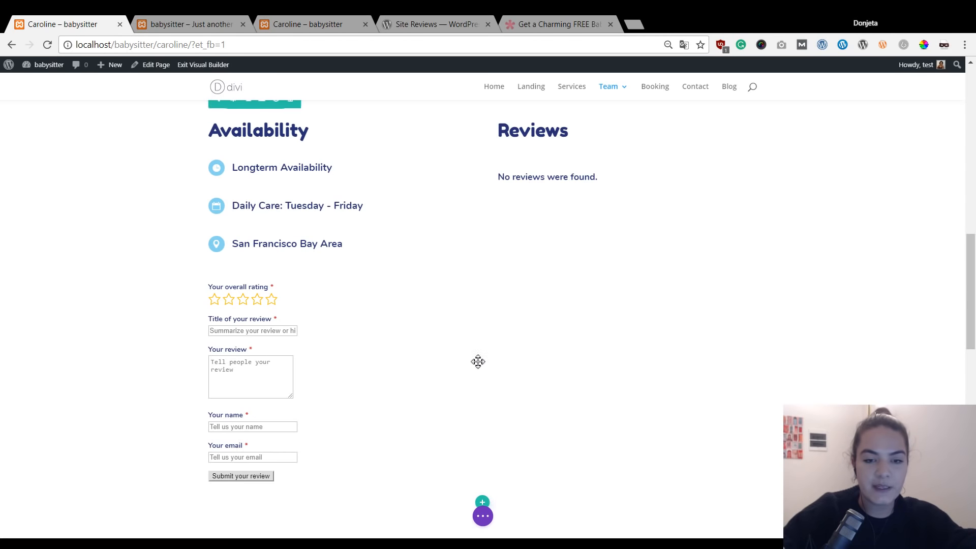
{"action": "scroll", "coordinate": [736, 343], "scroll_direction": "down", "scroll_amount": 1}
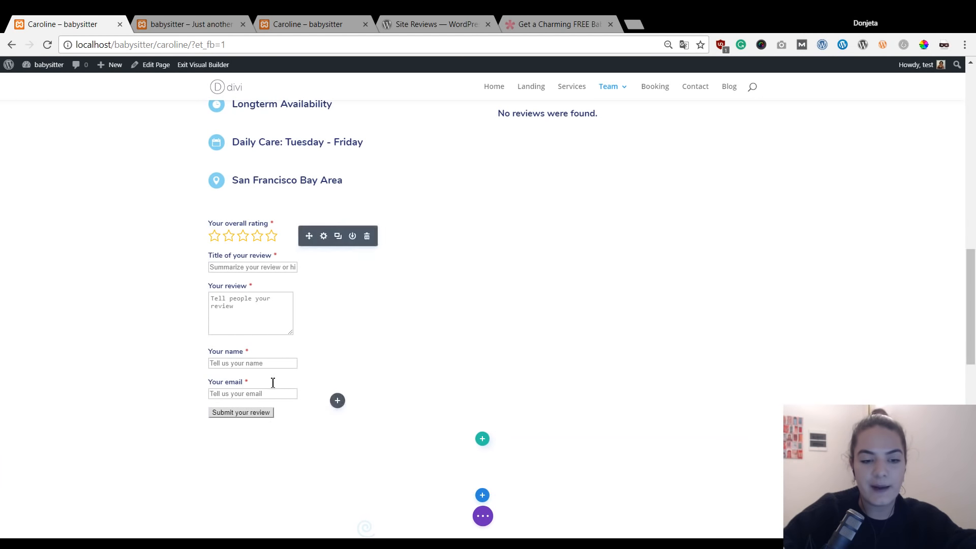
{"action": "left_click", "coordinate": [486, 517]}
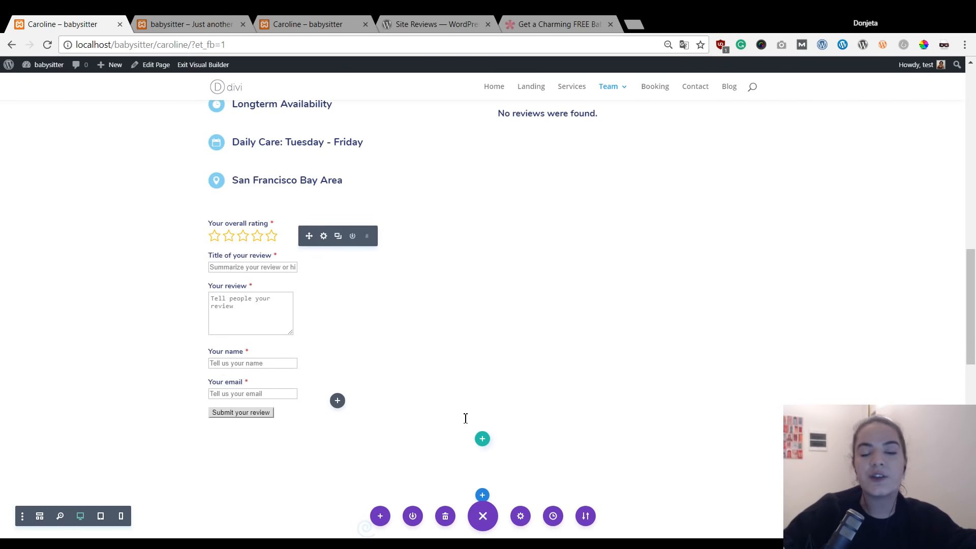
Add page Custom CSS making the submit button rounded light blue #88D4F2 with bold white Nunito text.
{"action": "left_click", "coordinate": [520, 517]}
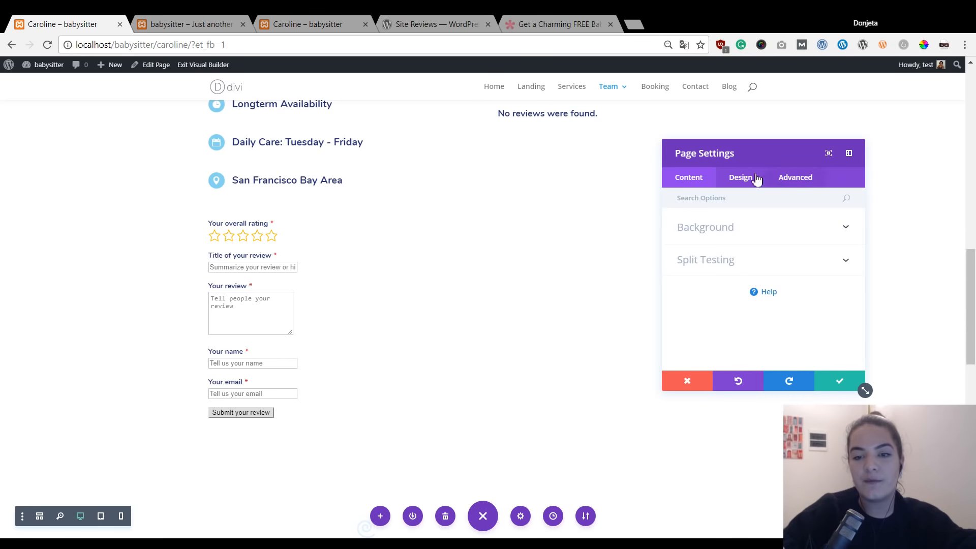
{"action": "left_click", "coordinate": [782, 182]}
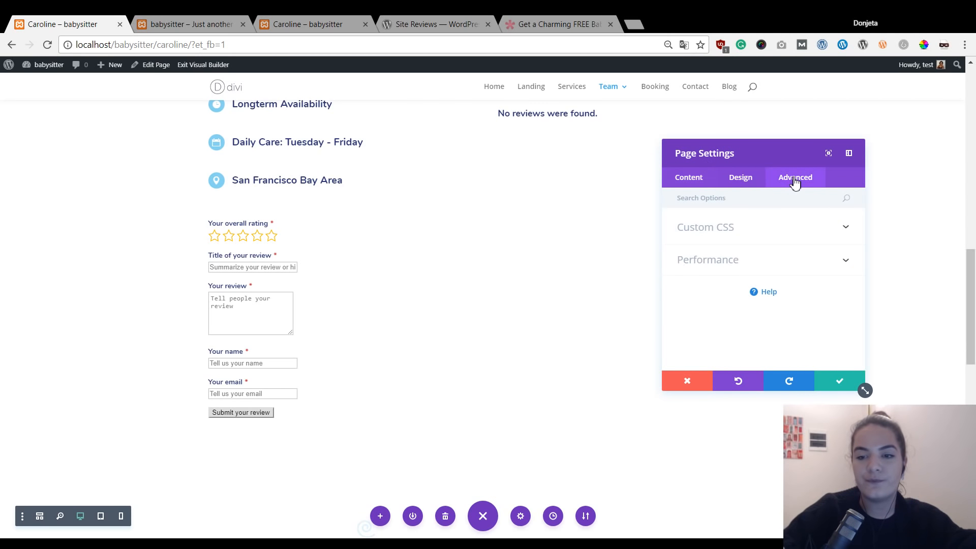
{"action": "left_click", "coordinate": [780, 241]}
{"action": "left_click", "coordinate": [754, 287]}
{"action": "key", "text": "ctrl+v"}
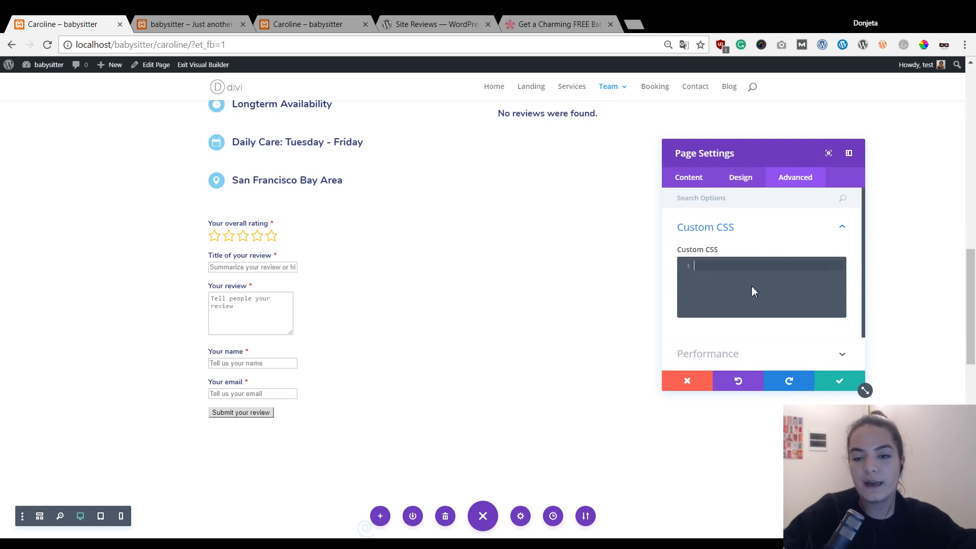
{"action": "scroll", "coordinate": [757, 270], "scroll_direction": "down", "scroll_amount": 1}
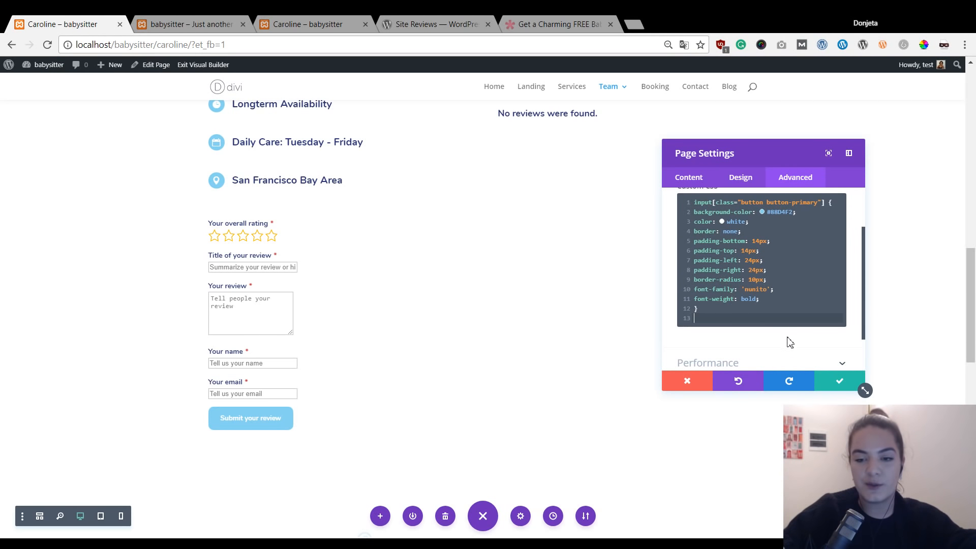
{"action": "left_click", "coordinate": [836, 385]}
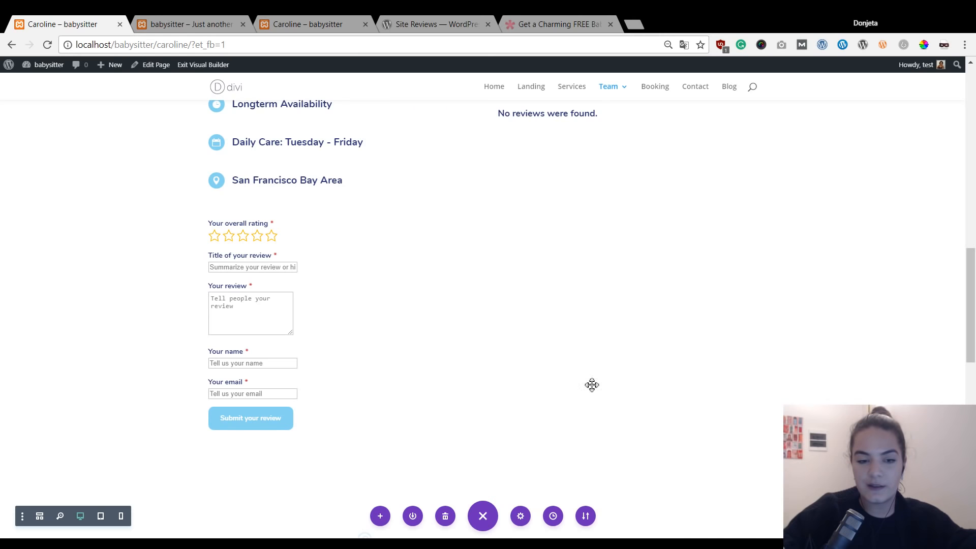
{"action": "scroll", "coordinate": [643, 192], "scroll_direction": "up", "scroll_amount": 1}
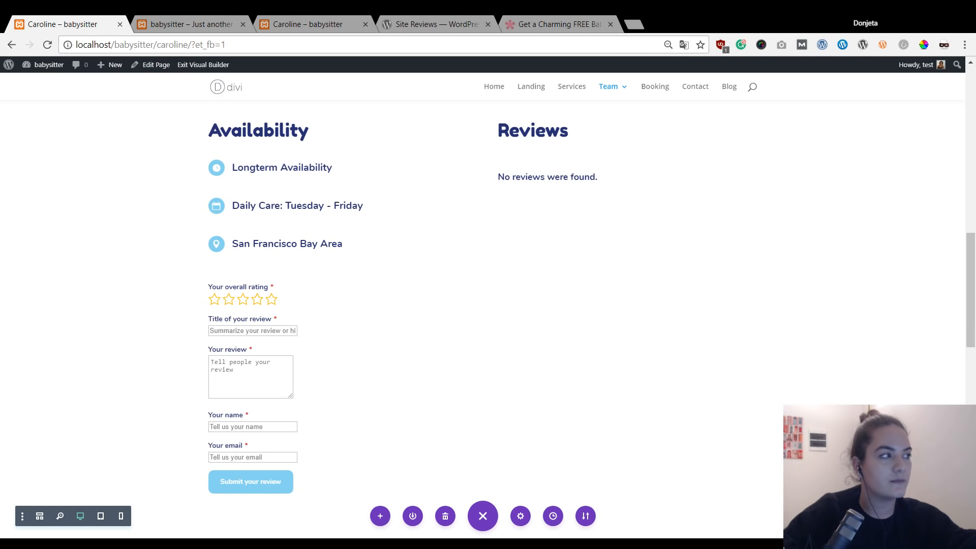
Exit the Visual Builder, scroll to Caroline's review form and choose a five-star rating.
{"action": "left_click", "coordinate": [213, 65]}
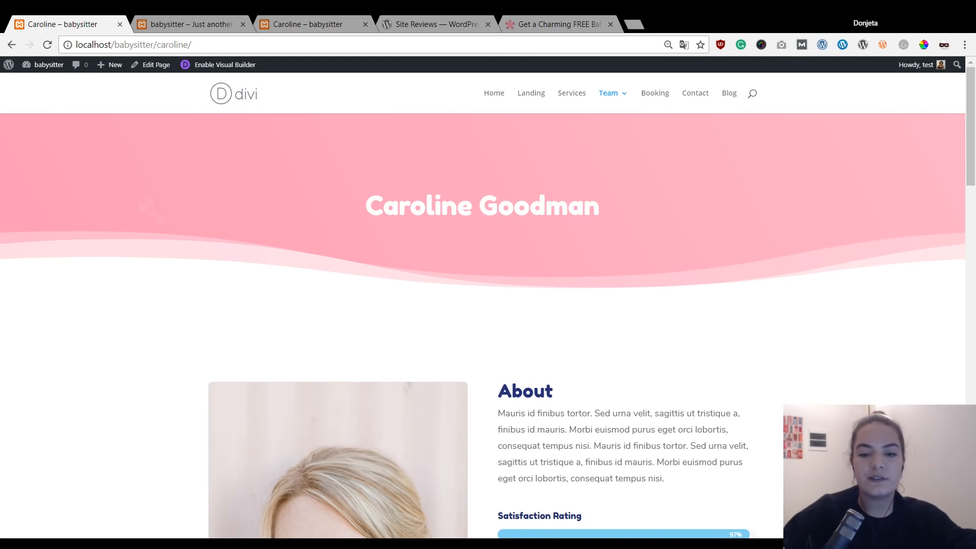
{"action": "scroll", "coordinate": [673, 355], "scroll_direction": "down", "scroll_amount": 8}
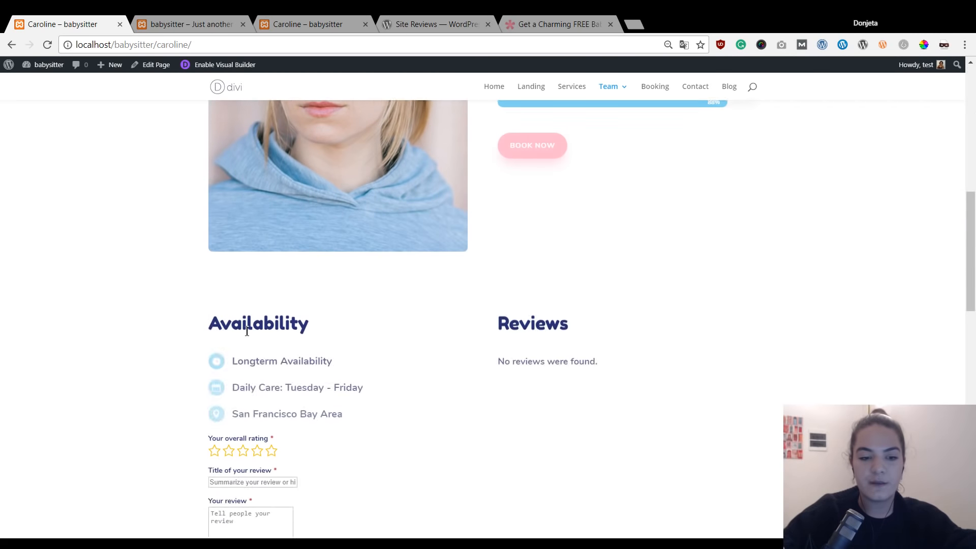
{"action": "scroll", "coordinate": [246, 334], "scroll_direction": "down", "scroll_amount": 3}
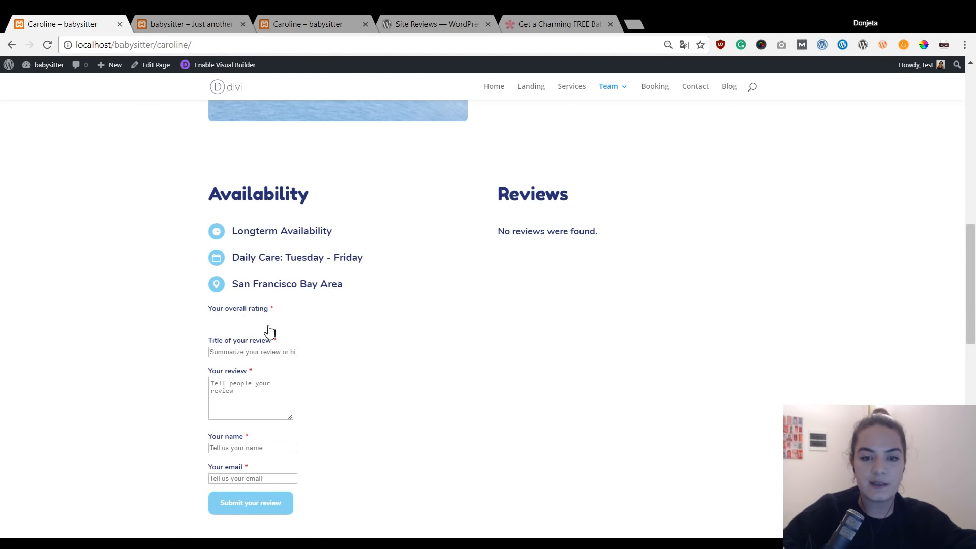
{"action": "scroll", "coordinate": [483, 297], "scroll_direction": "up", "scroll_amount": 13}
{"action": "scroll", "coordinate": [532, 268], "scroll_direction": "down", "scroll_amount": 6}
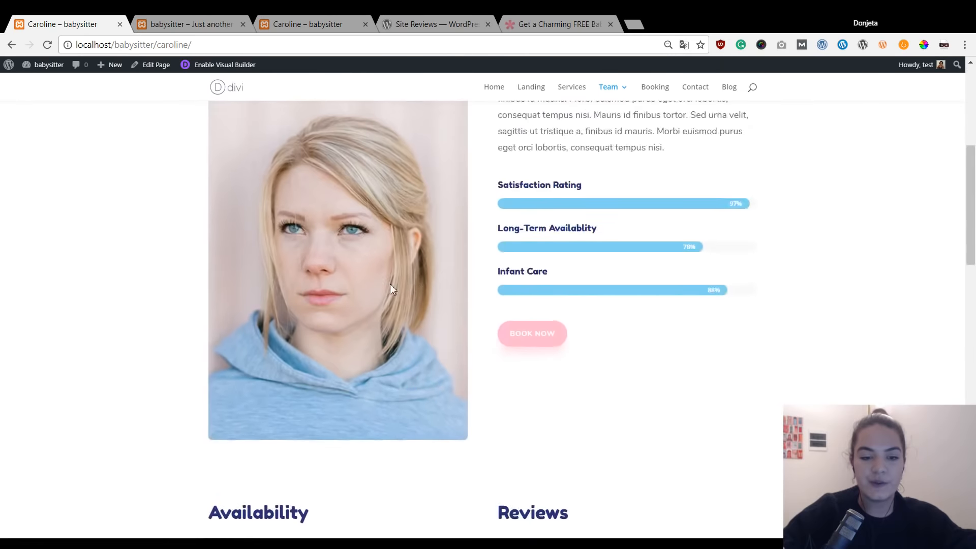
{"action": "scroll", "coordinate": [392, 289], "scroll_direction": "down", "scroll_amount": 5}
{"action": "left_click", "coordinate": [275, 386]}
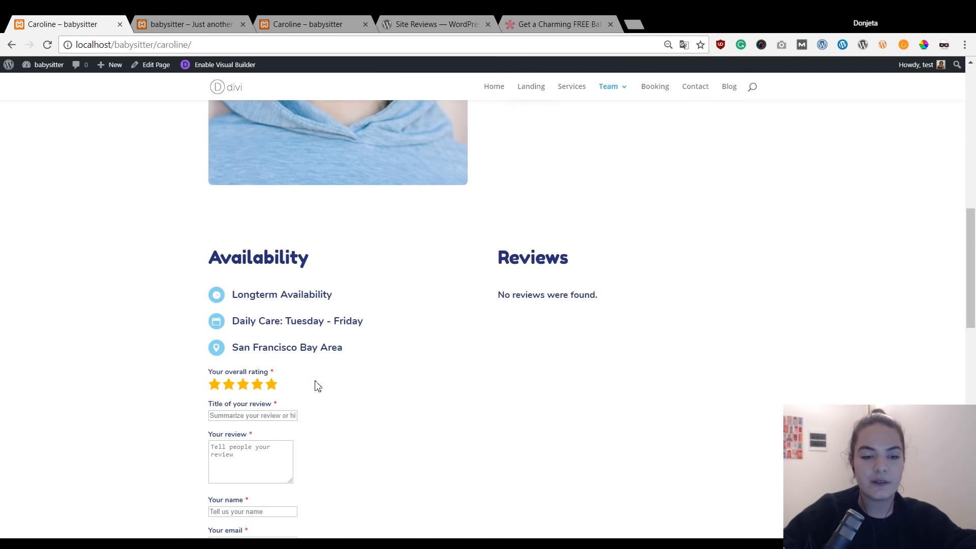
{"action": "scroll", "coordinate": [392, 379], "scroll_direction": "down", "scroll_amount": 4}
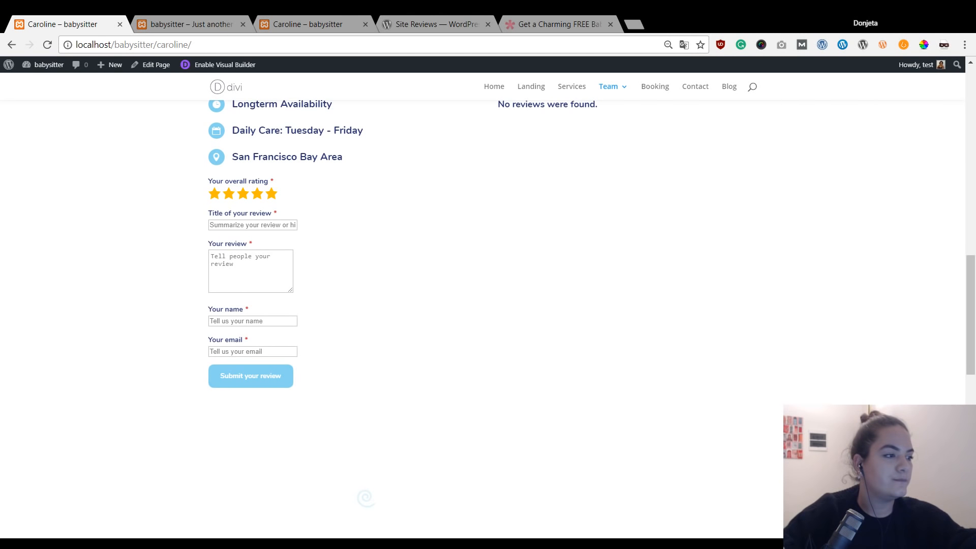
Enter the review title 'My kids love her!' and paste the review text.
{"action": "left_click", "coordinate": [287, 226]}
{"action": "type", "text": "My kids love her!"}
{"action": "left_click", "coordinate": [234, 271]}
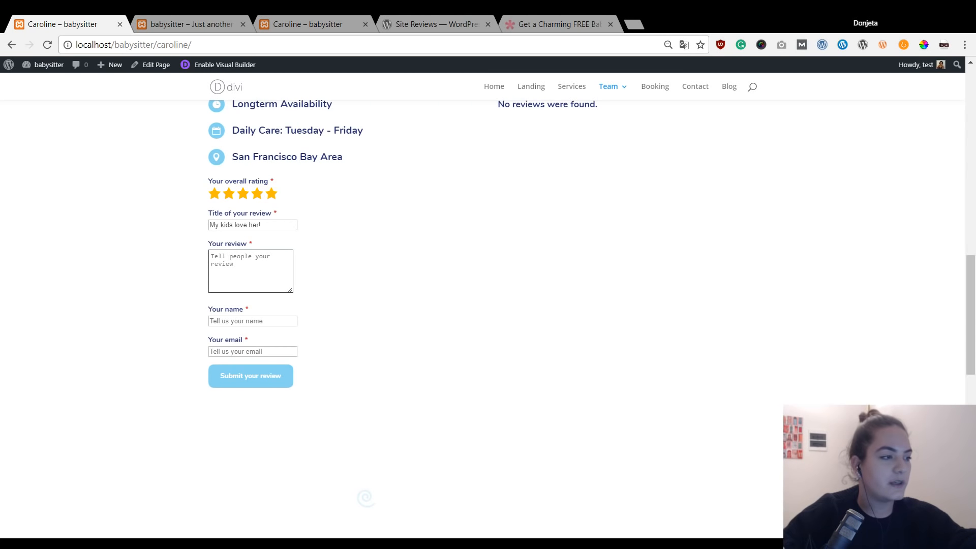
{"action": "key", "text": "alt+Tab"}
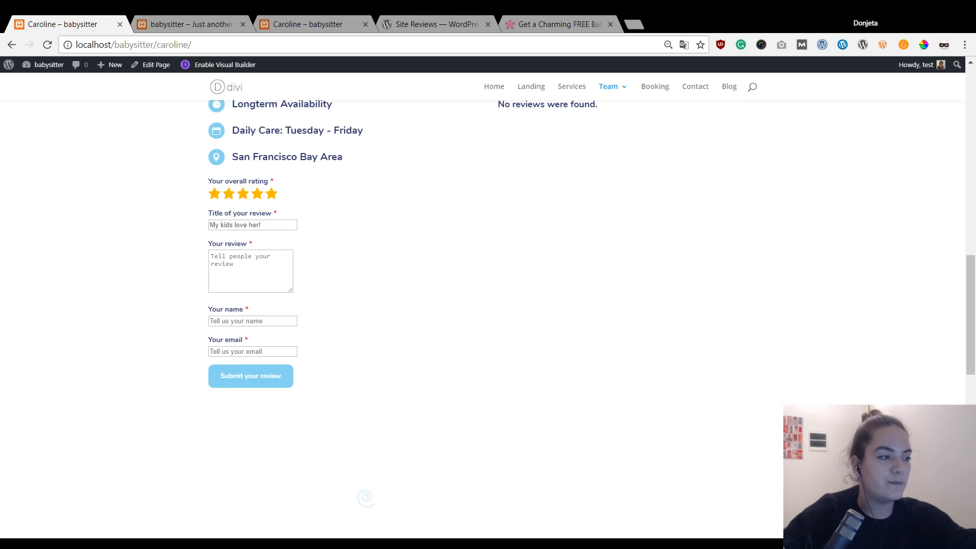
{"action": "left_click", "coordinate": [256, 269]}
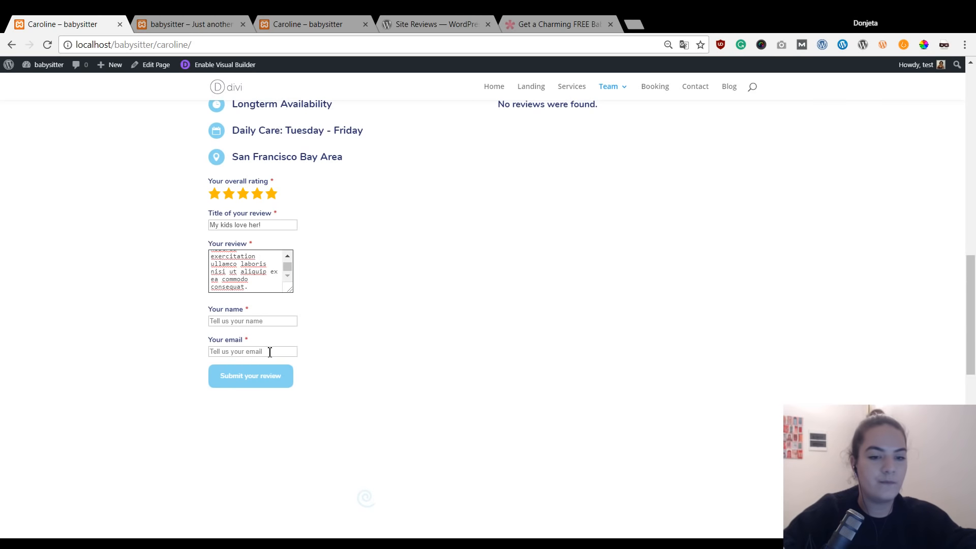
Fill in the reviewer's name and e-mail address.
{"action": "left_click", "coordinate": [277, 321]}
{"action": "type", "text": "Jessica"}
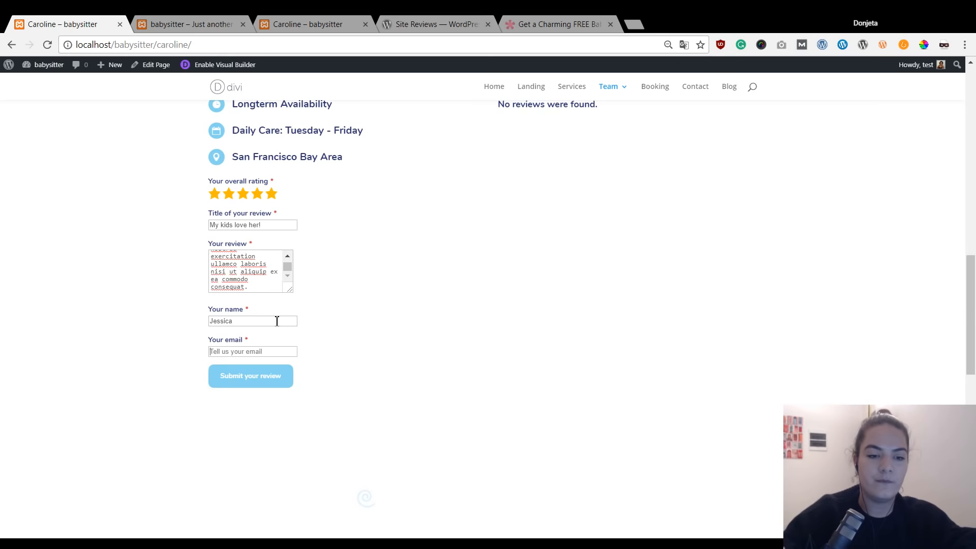
{"action": "key", "text": "Tab"}
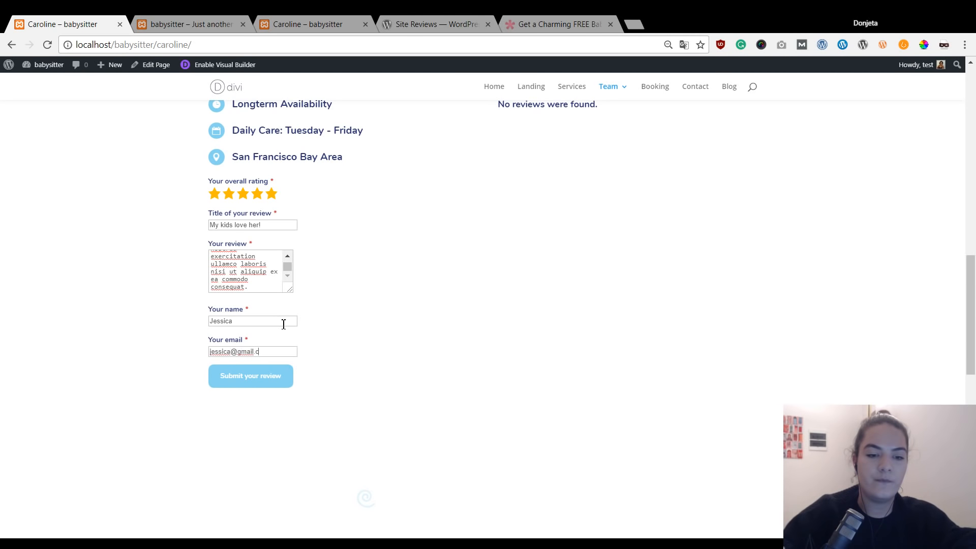
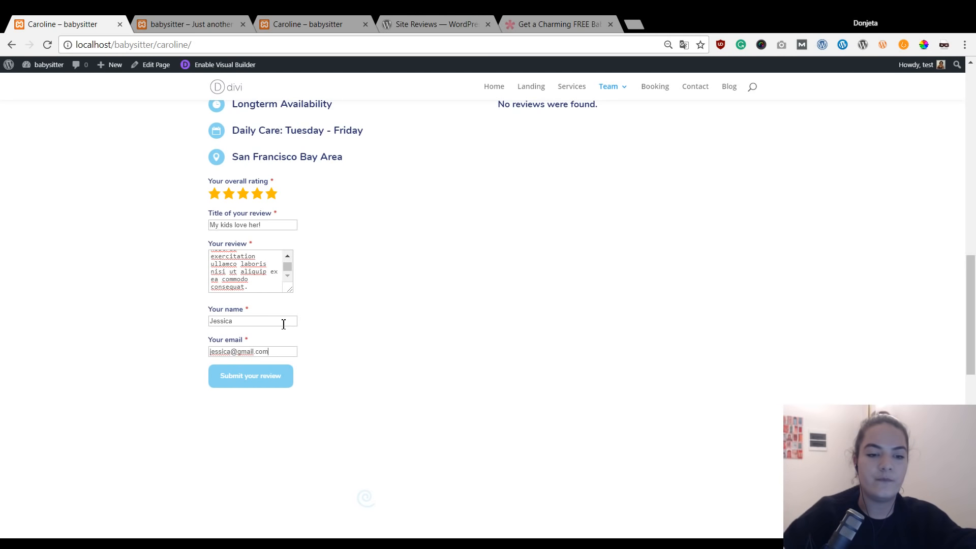
Submit the five-star review and reload Caroline's page to show it.
{"action": "left_click", "coordinate": [260, 370]}
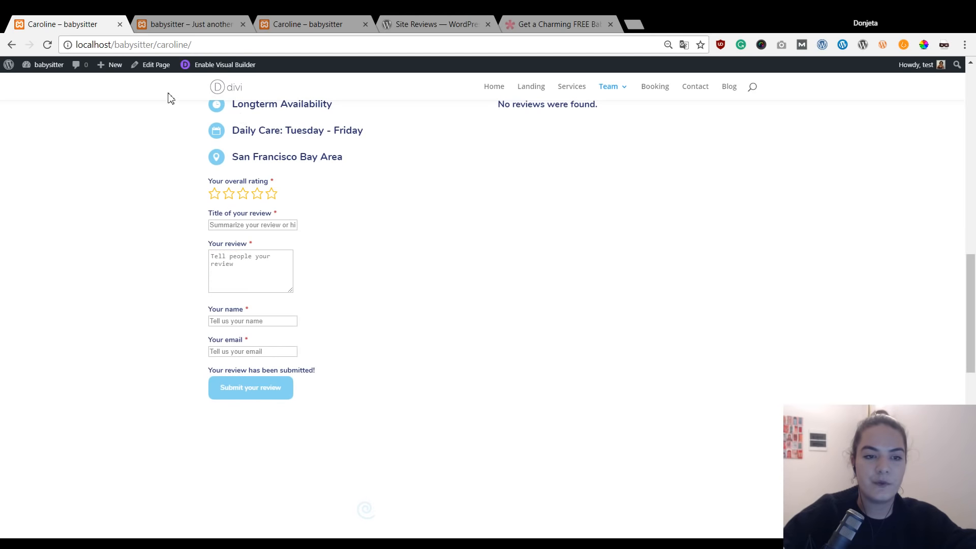
{"action": "scroll", "coordinate": [729, 309], "scroll_direction": "up", "scroll_amount": 5}
{"action": "key", "text": "F5"}
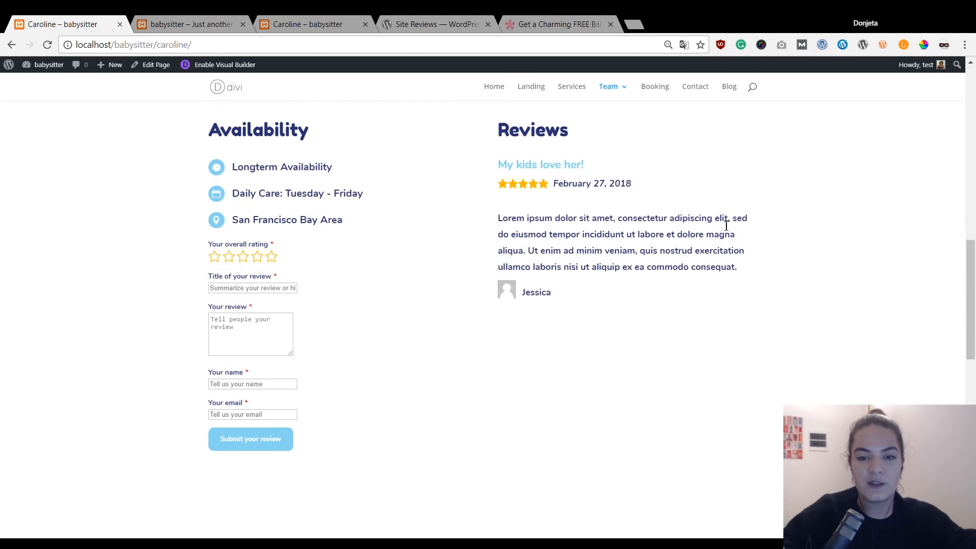
Check the new review beside the Availability section, then return to the WordPress admin.
{"action": "scroll", "coordinate": [641, 230], "scroll_direction": "up", "scroll_amount": 2}
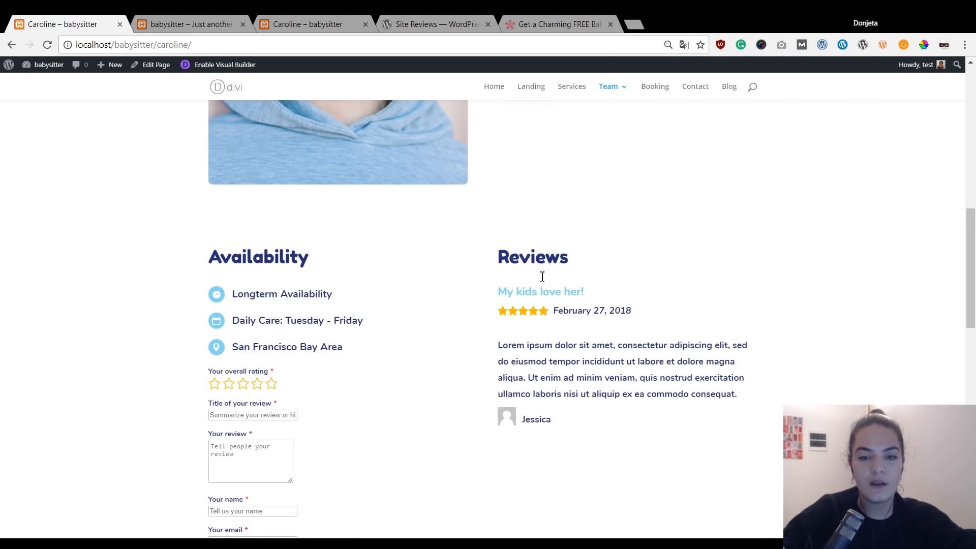
{"action": "scroll", "coordinate": [569, 345], "scroll_direction": "down", "scroll_amount": 1}
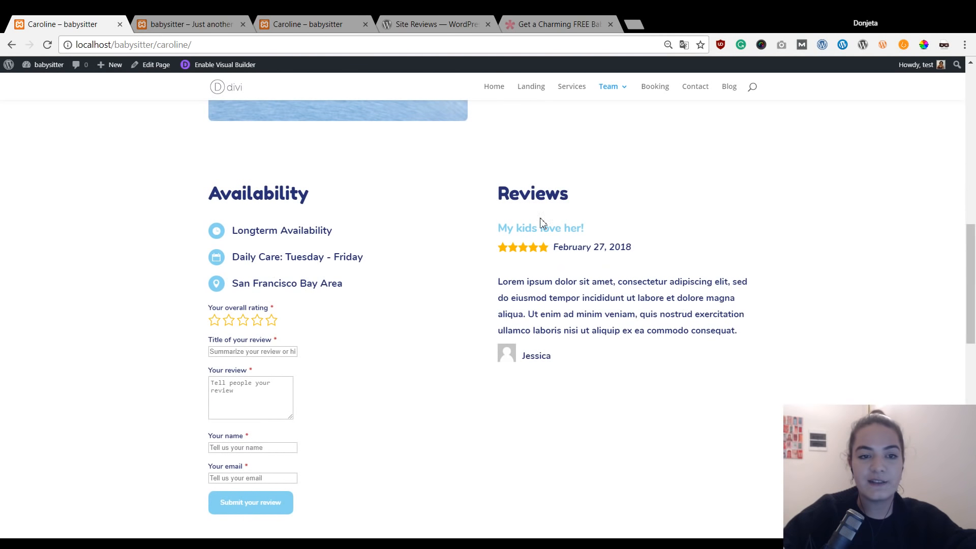
{"action": "mouse_move", "coordinate": [626, 97]}
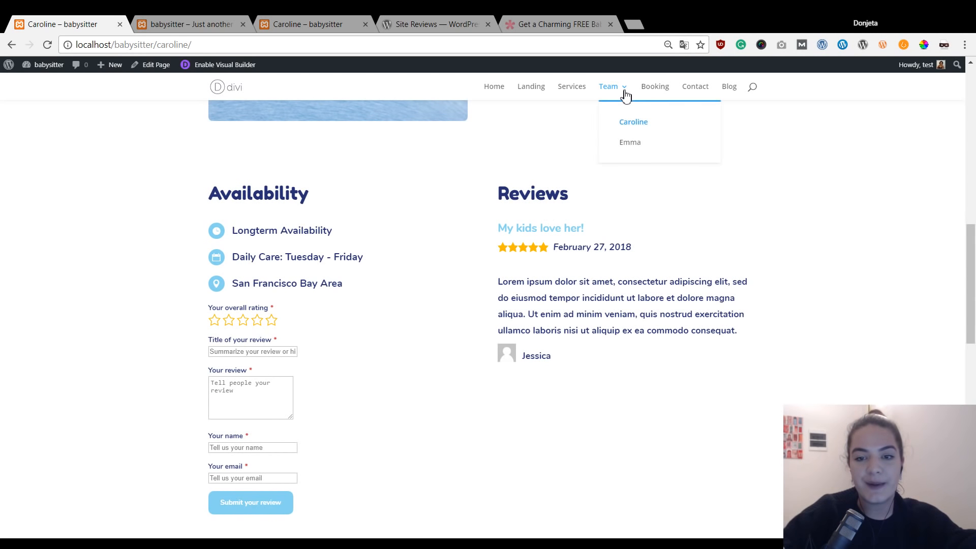
{"action": "scroll", "coordinate": [633, 161], "scroll_direction": "up", "scroll_amount": 3}
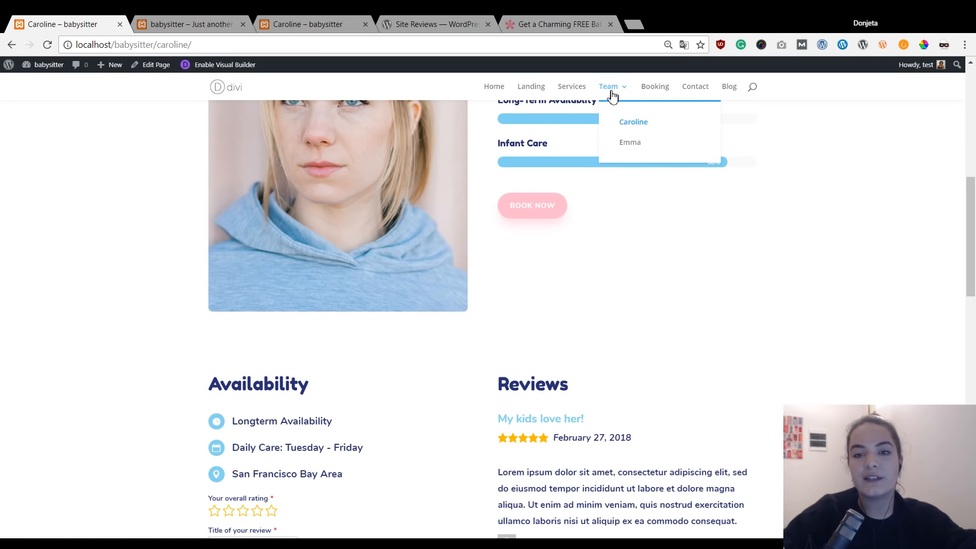
{"action": "scroll", "coordinate": [465, 257], "scroll_direction": "down", "scroll_amount": 3}
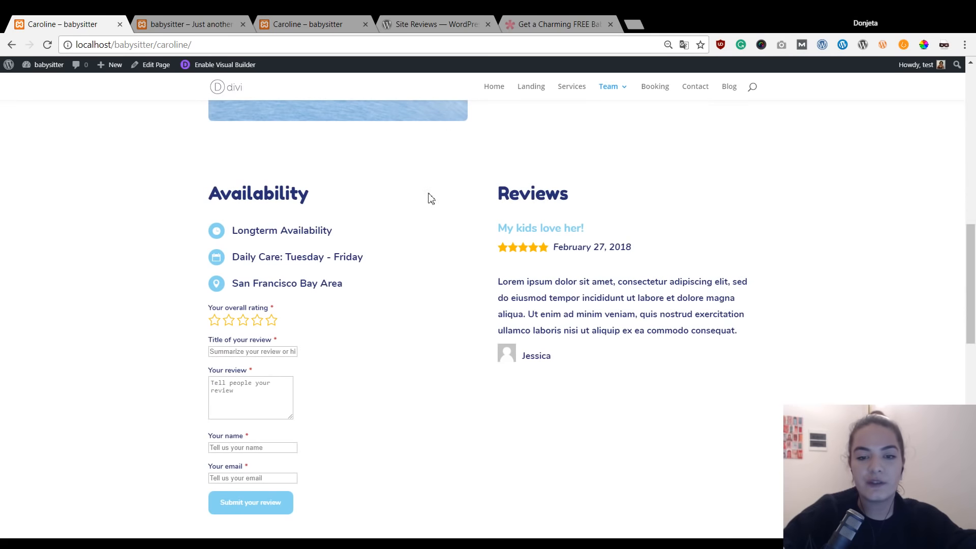
{"action": "scroll", "coordinate": [443, 281], "scroll_direction": "up", "scroll_amount": 6}
{"action": "scroll", "coordinate": [447, 272], "scroll_direction": "down", "scroll_amount": 6}
{"action": "scroll", "coordinate": [543, 183], "scroll_direction": "up", "scroll_amount": 4}
{"action": "left_click", "coordinate": [15, 69]}
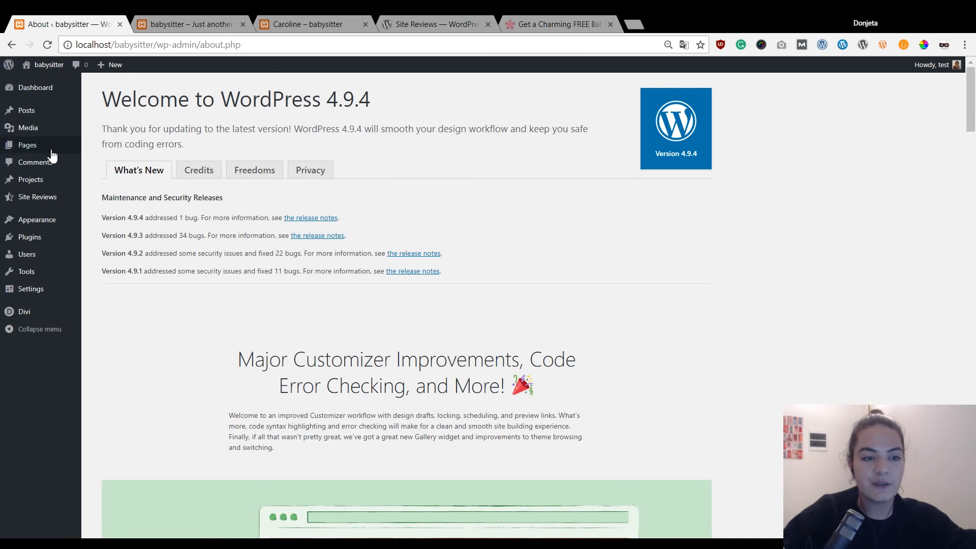
Edit the Emma page from the Pages list and scroll down to its Divi Builder modules.
{"action": "left_click", "coordinate": [45, 153]}
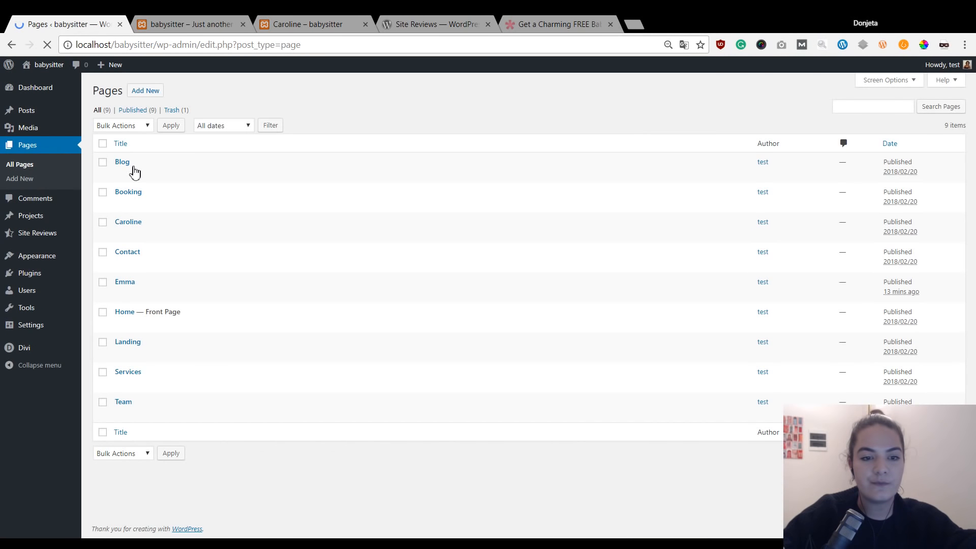
{"action": "left_click", "coordinate": [120, 295]}
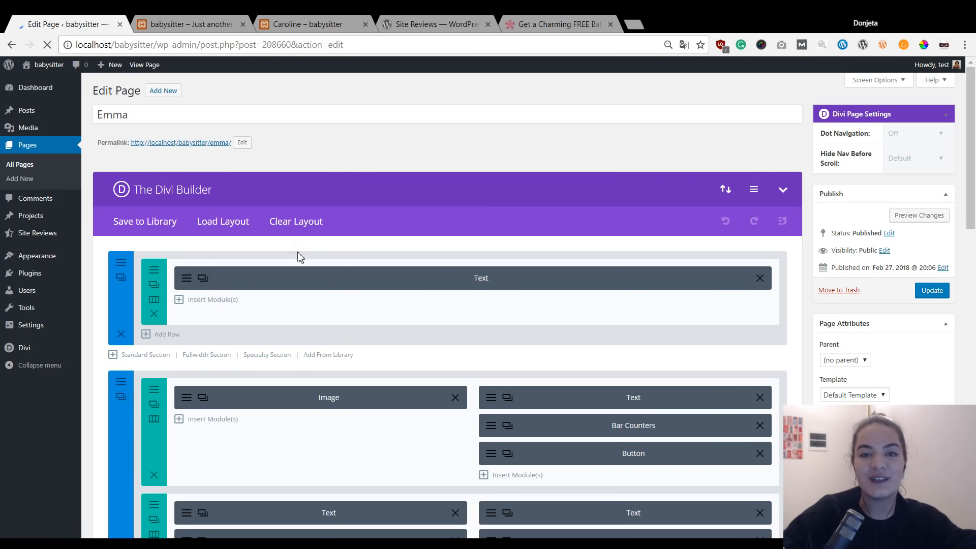
{"action": "scroll", "coordinate": [560, 153], "scroll_direction": "down", "scroll_amount": 1}
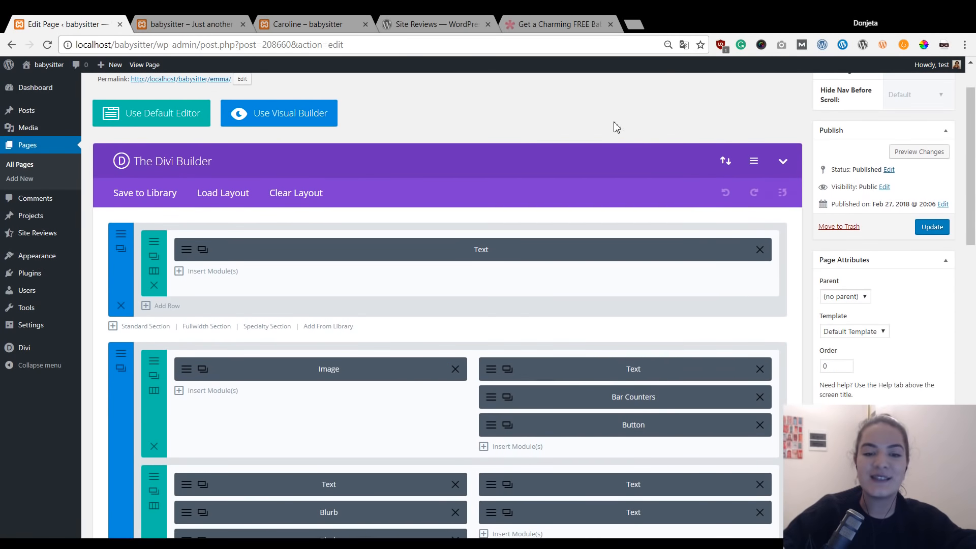
{"action": "scroll", "coordinate": [203, 203], "scroll_direction": "down", "scroll_amount": 3}
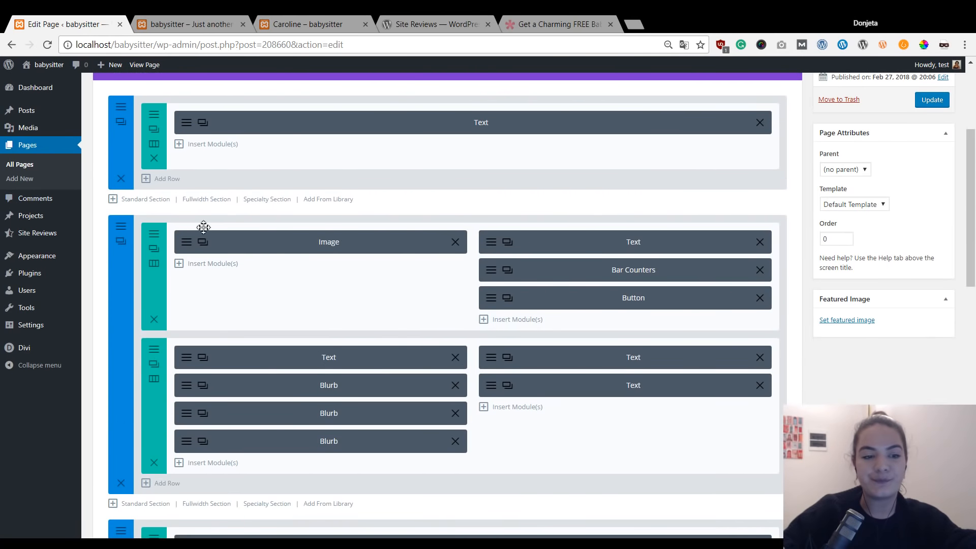
{"action": "scroll", "coordinate": [203, 227], "scroll_direction": "down", "scroll_amount": 1}
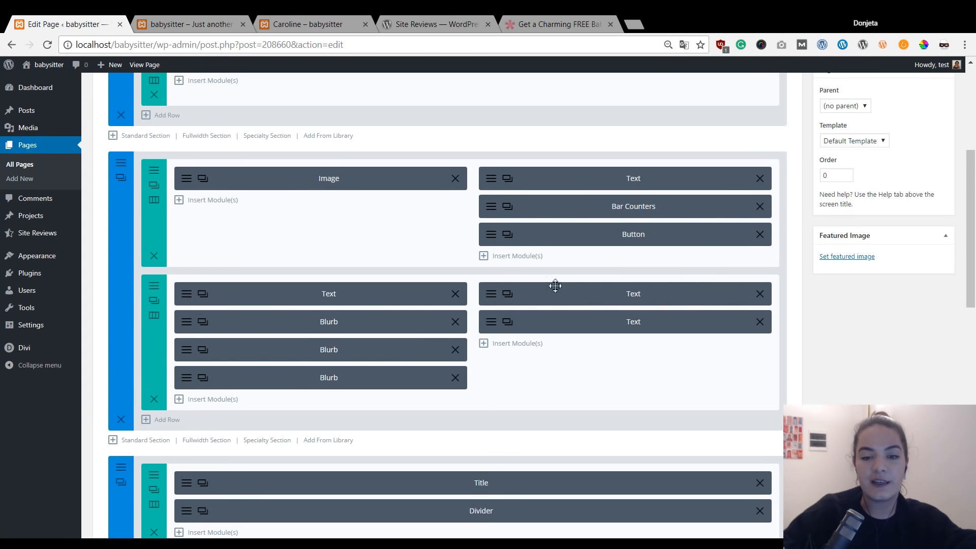
Clear all existing text from the lower right-column Text module.
{"action": "left_click", "coordinate": [493, 324]}
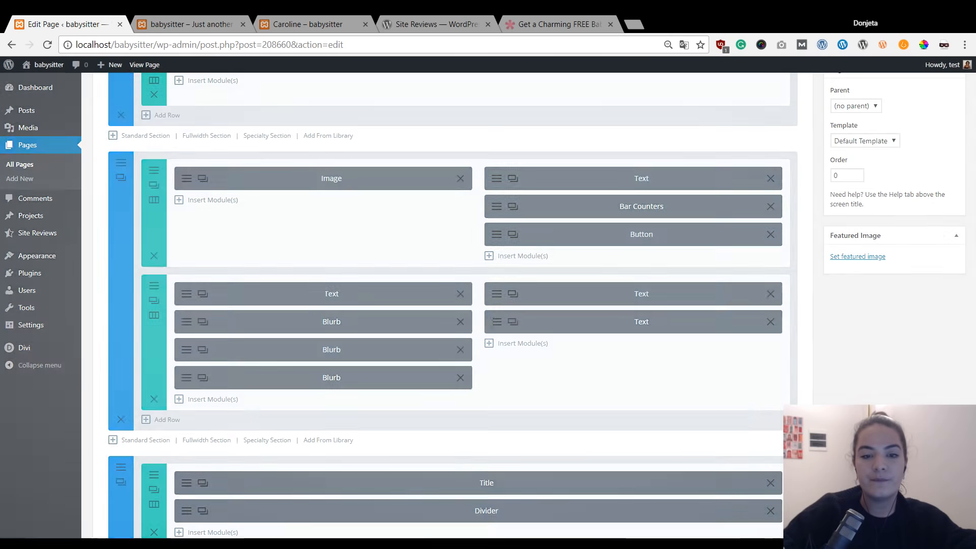
{"action": "key", "text": "ctrl+a"}
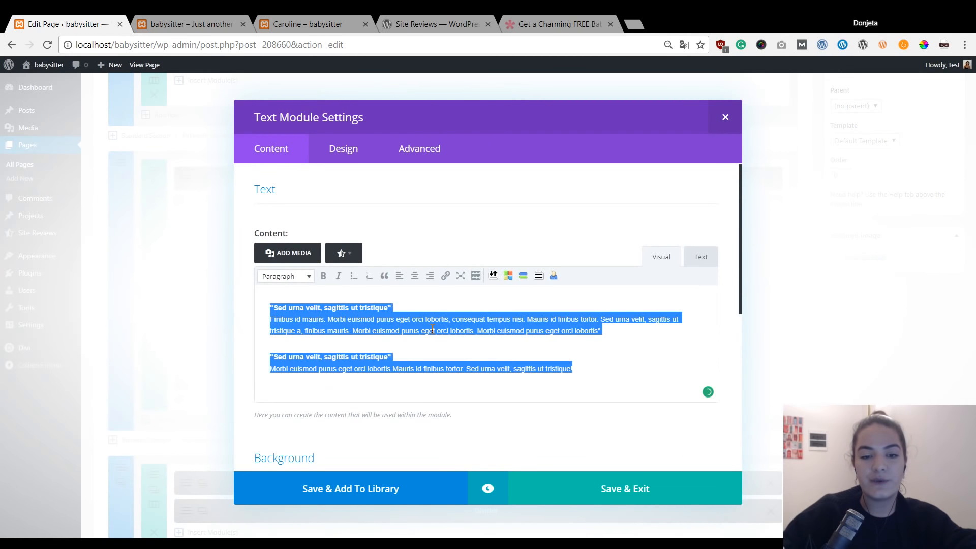
{"action": "key", "text": "BackSpace"}
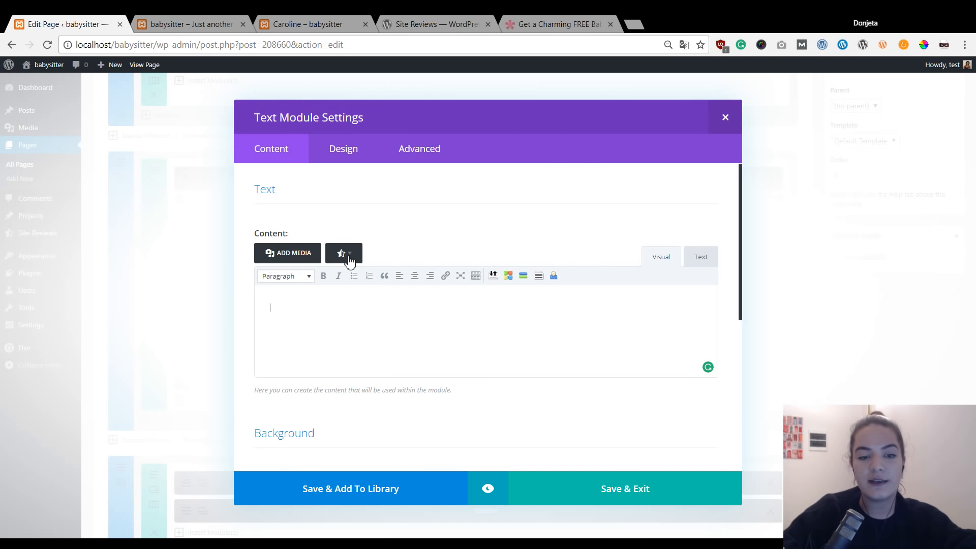
Insert a Recent Site Reviews shortcode with count 3 and Post ID 2, then save the module.
{"action": "left_click", "coordinate": [349, 259]}
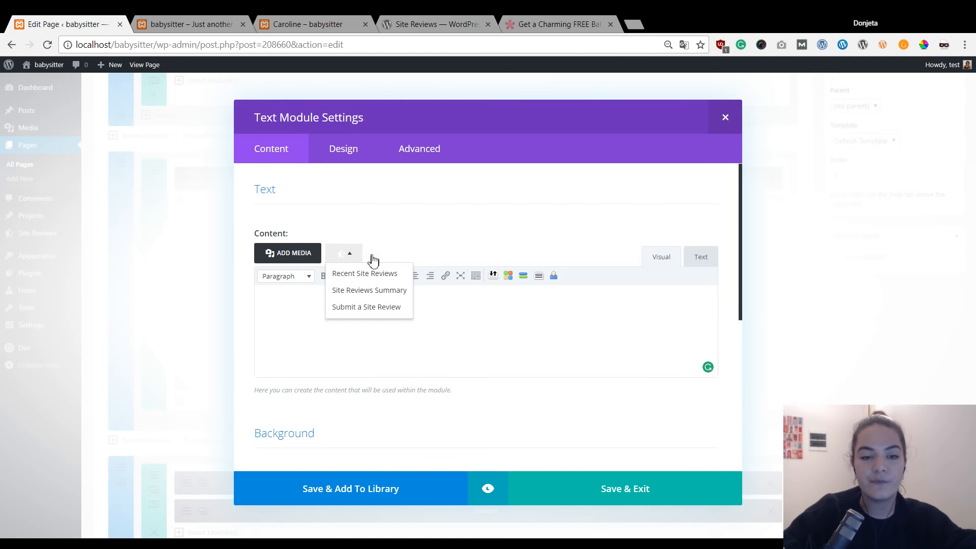
{"action": "left_click", "coordinate": [398, 274]}
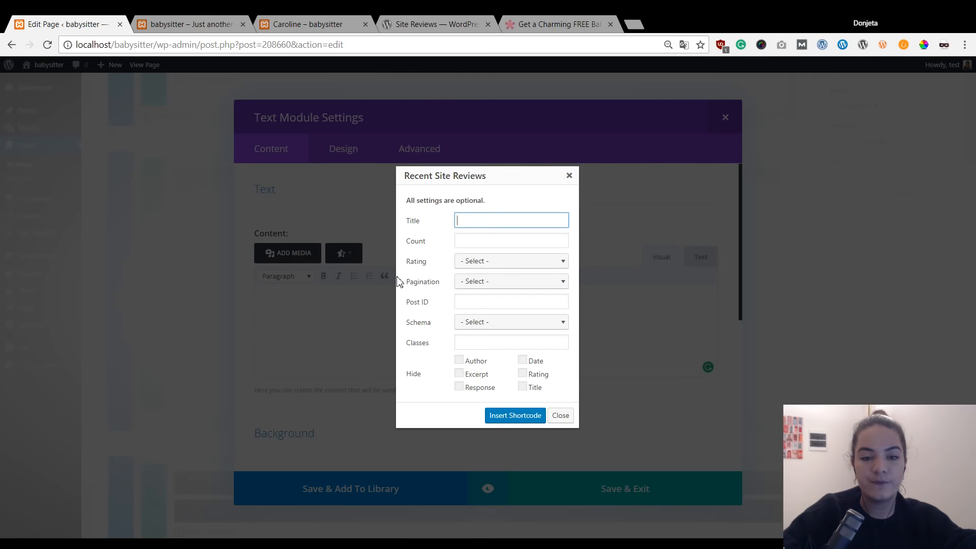
{"action": "left_click", "coordinate": [476, 241]}
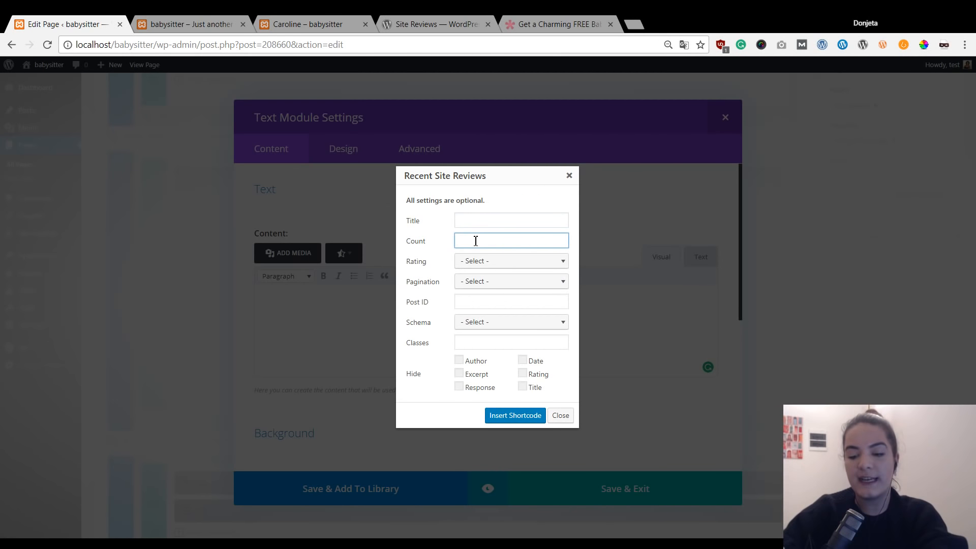
{"action": "left_click", "coordinate": [464, 302]}
{"action": "mouse_move", "coordinate": [430, 302]}
{"action": "left_mouse_down"}
{"action": "mouse_move", "coordinate": [413, 304]}
{"action": "mouse_move", "coordinate": [434, 310]}
{"action": "left_mouse_up"}
{"action": "left_click", "coordinate": [408, 303]}
{"action": "left_click", "coordinate": [464, 306]}
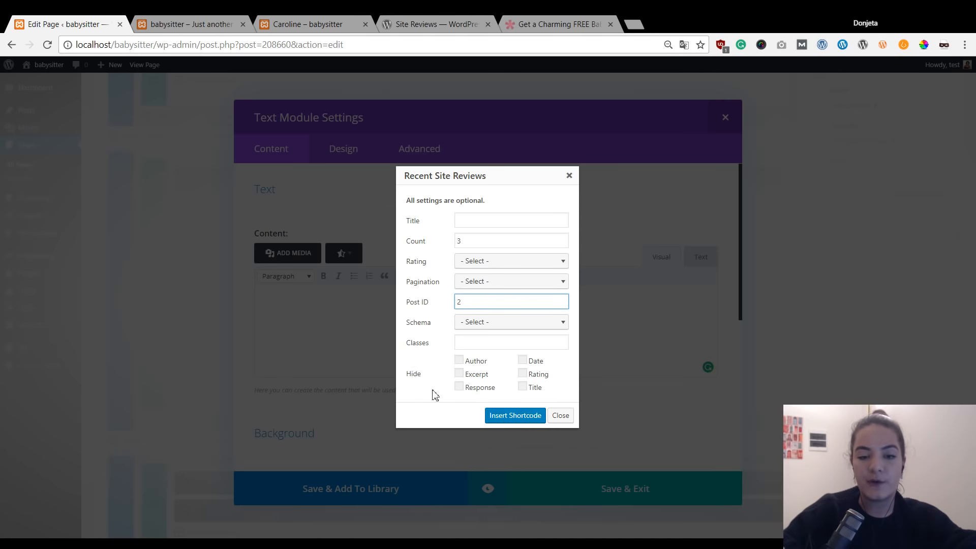
{"action": "left_click", "coordinate": [516, 418]}
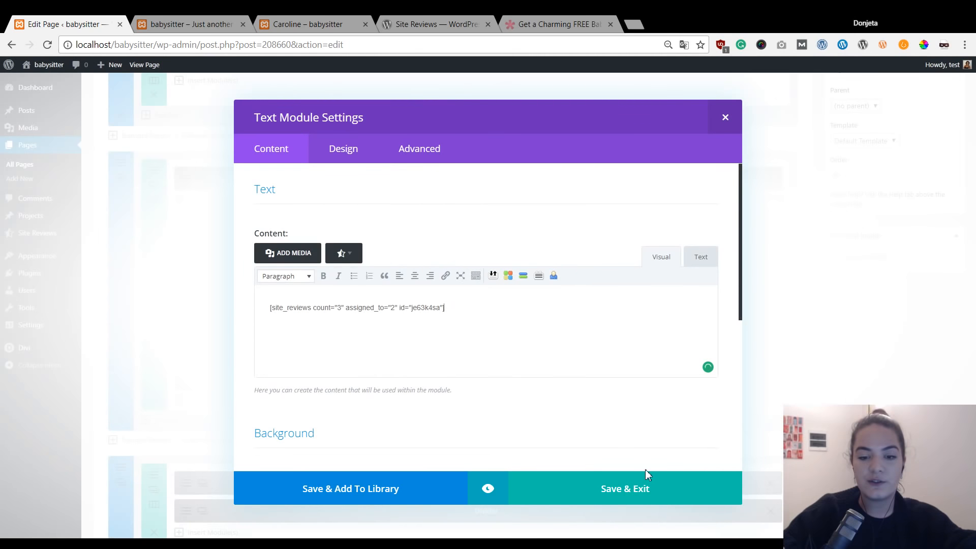
{"action": "left_click", "coordinate": [657, 493]}
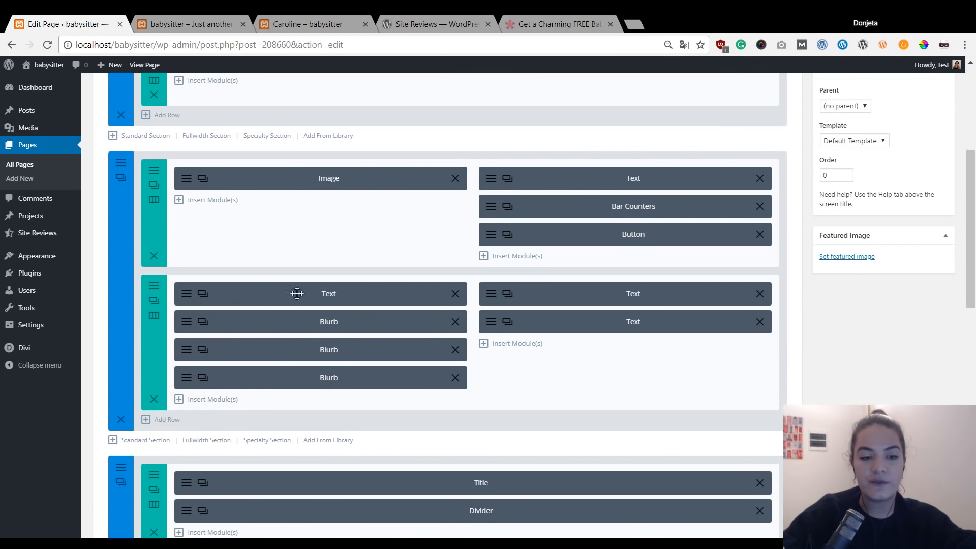
Add a new Text module below the left-column Blurbs.
{"action": "scroll", "coordinate": [199, 325], "scroll_direction": "down", "scroll_amount": 2}
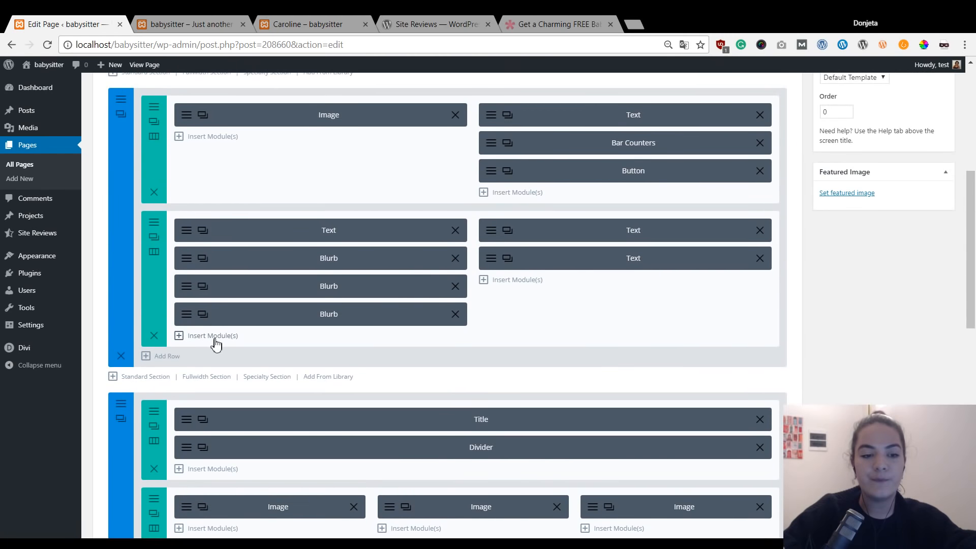
{"action": "left_click", "coordinate": [213, 337]}
{"action": "scroll", "coordinate": [532, 265], "scroll_direction": "down", "scroll_amount": 5}
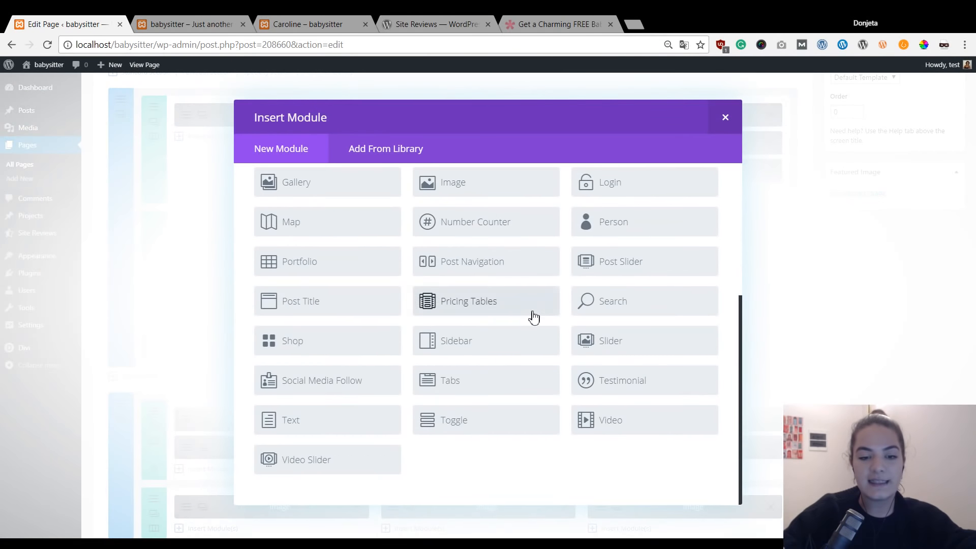
{"action": "left_click", "coordinate": [363, 427]}
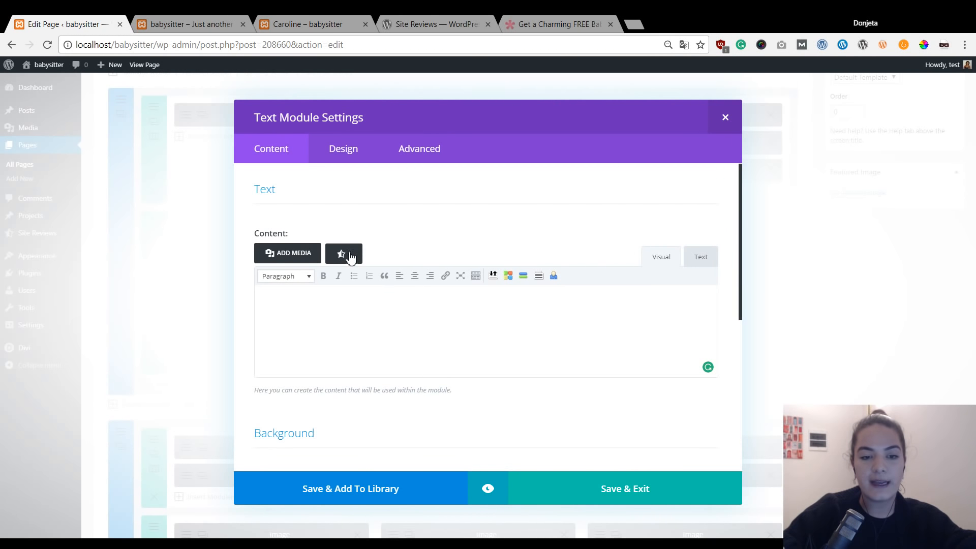
Insert a Submit a Site Review form shortcode for Post ID 2 with terms hidden, and save.
{"action": "left_click", "coordinate": [351, 256]}
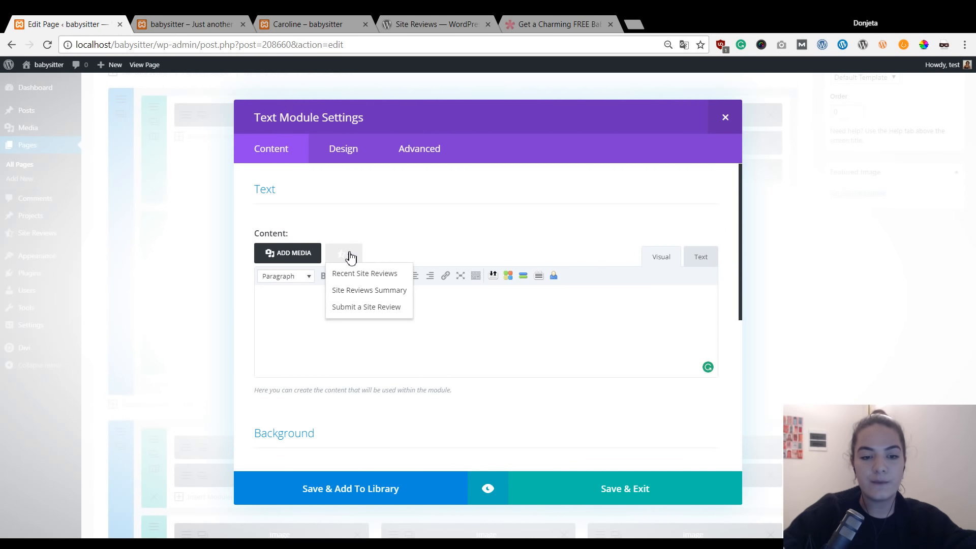
{"action": "left_click", "coordinate": [386, 311]}
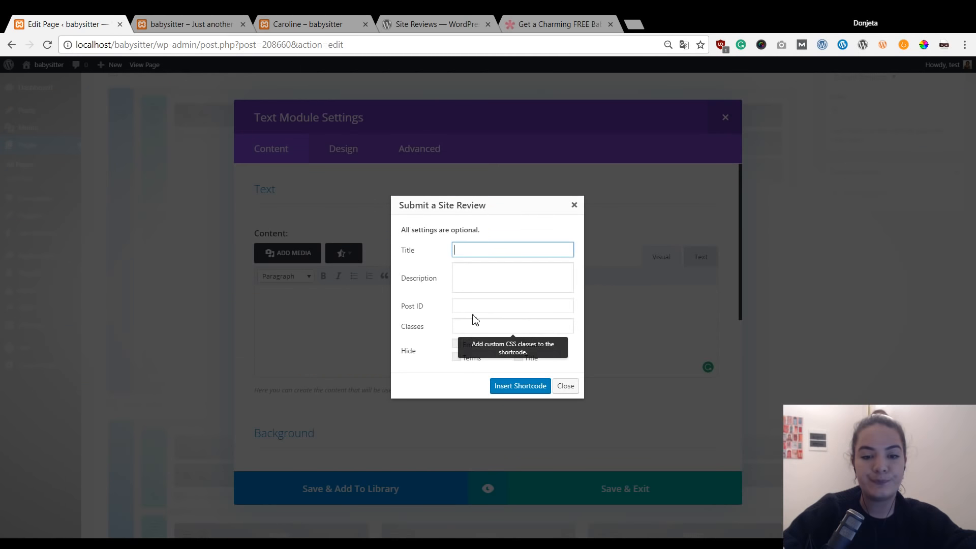
{"action": "left_click", "coordinate": [465, 306]}
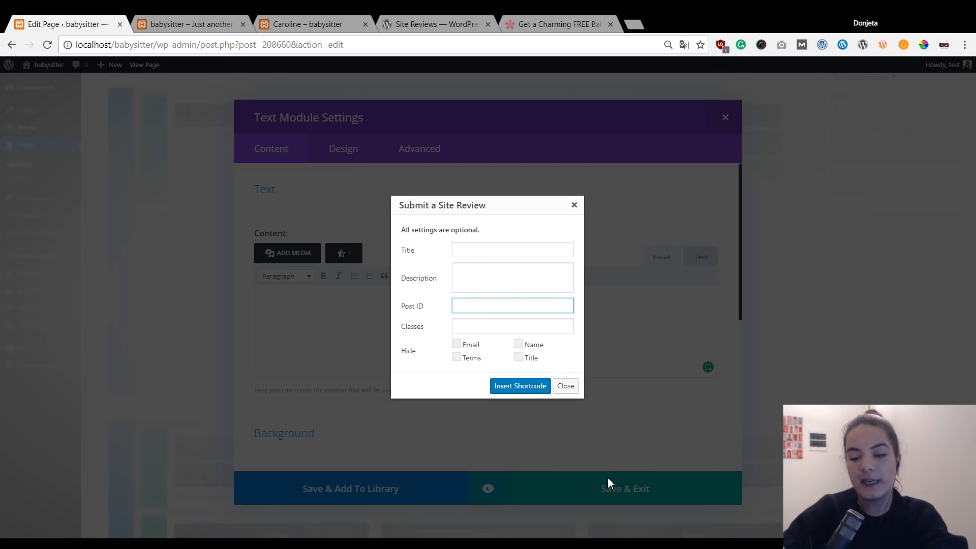
{"action": "mouse_move", "coordinate": [485, 310]}
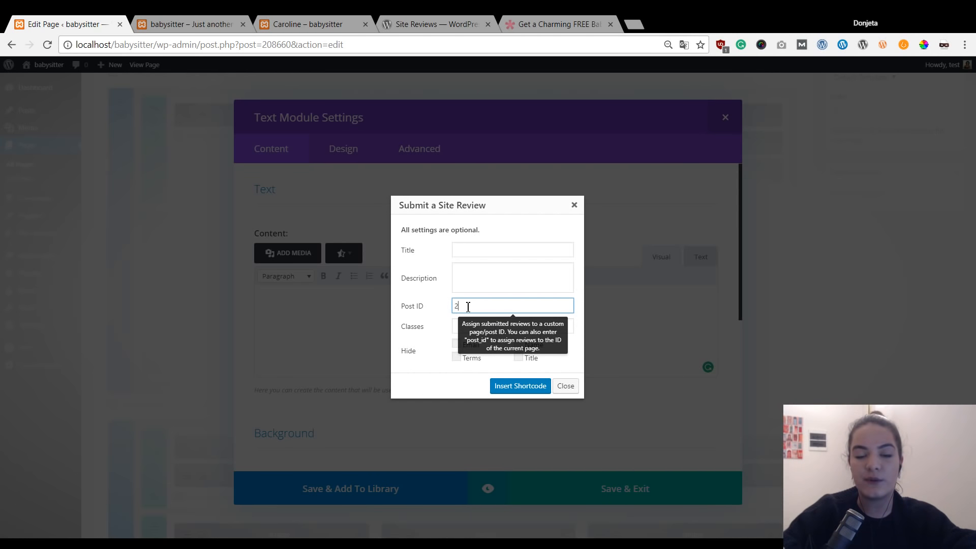
{"action": "left_click", "coordinate": [457, 358]}
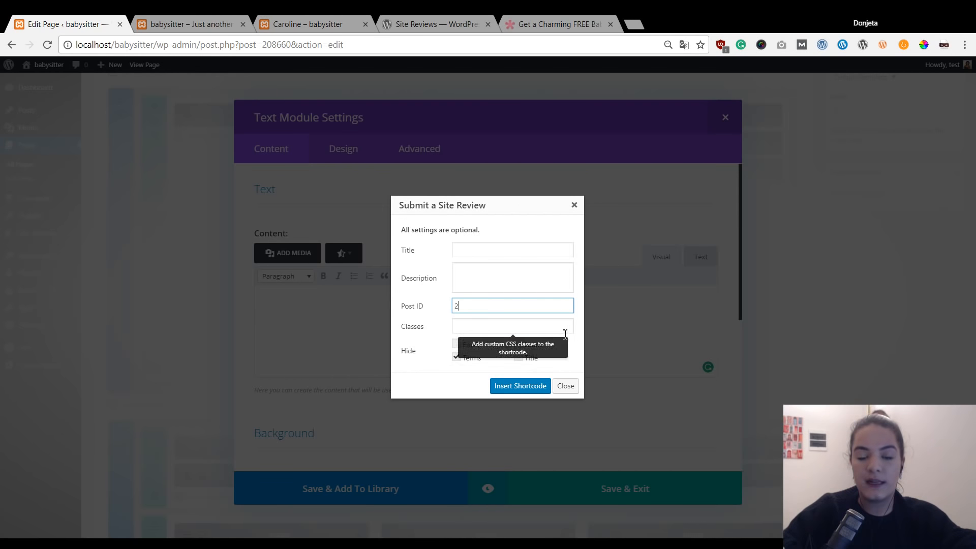
{"action": "left_click", "coordinate": [520, 386]}
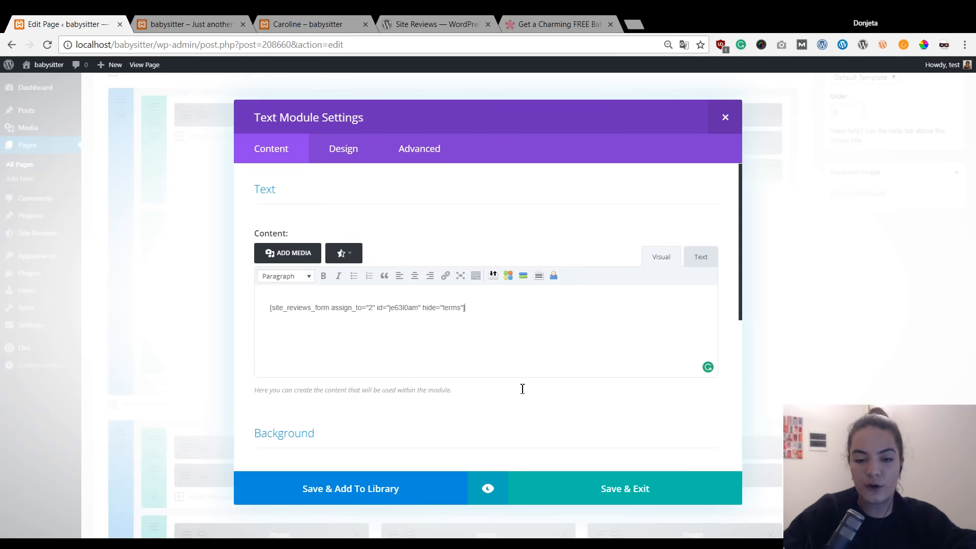
{"action": "left_click", "coordinate": [612, 491]}
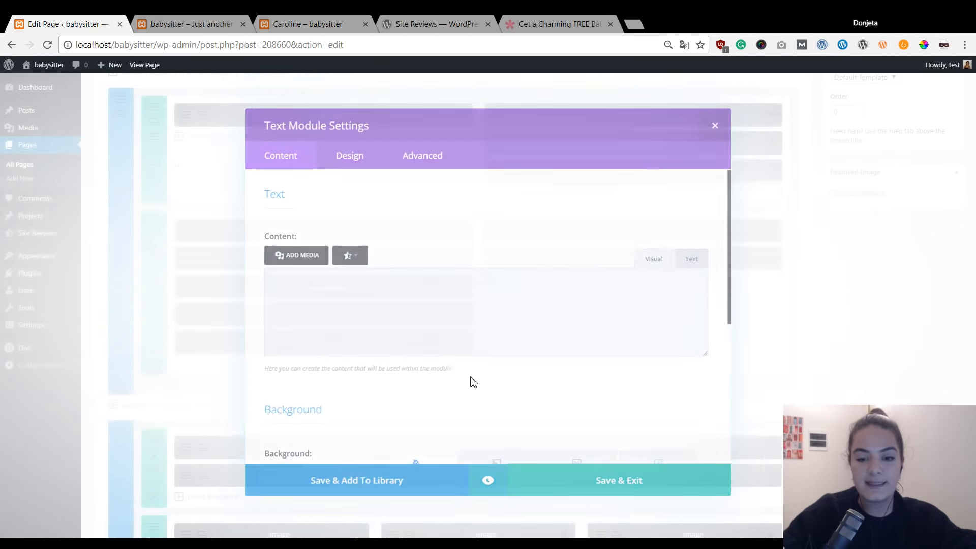
{"action": "scroll", "coordinate": [865, 315], "scroll_direction": "up", "scroll_amount": 3}
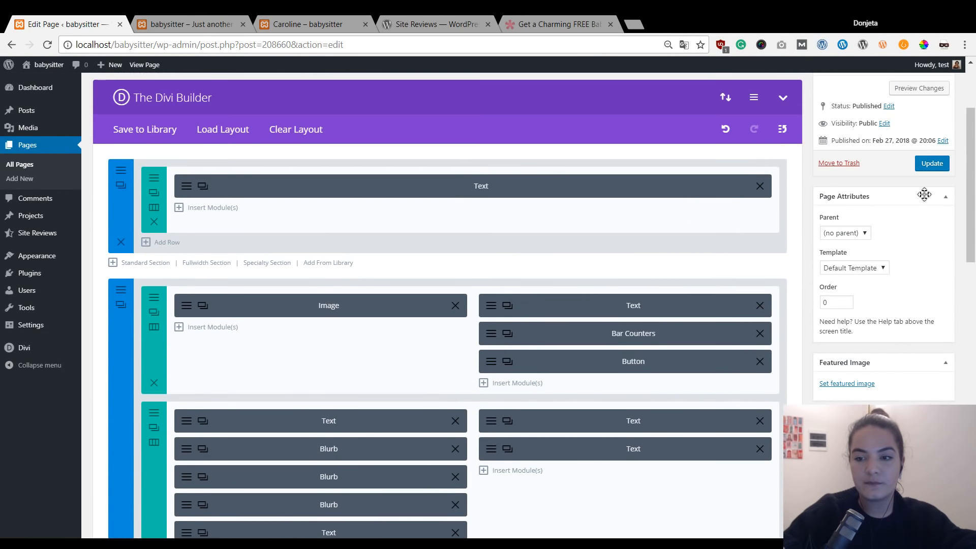
Save the Emma page changes and switch it into the Visual Builder.
{"action": "left_click", "coordinate": [930, 167]}
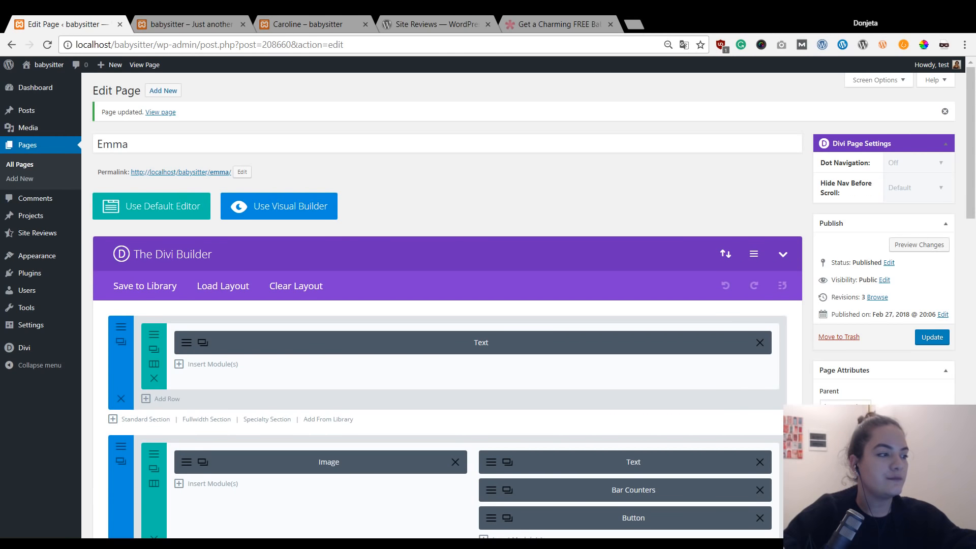
{"action": "left_click", "coordinate": [294, 209]}
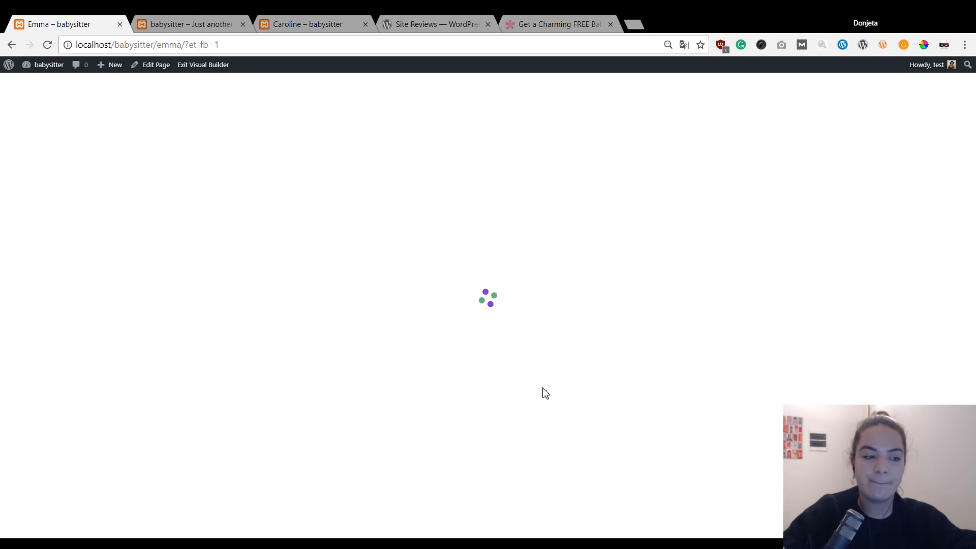
Set the Reviews module's text font weight to Bold.
{"action": "scroll", "coordinate": [545, 393], "scroll_direction": "down", "scroll_amount": 10}
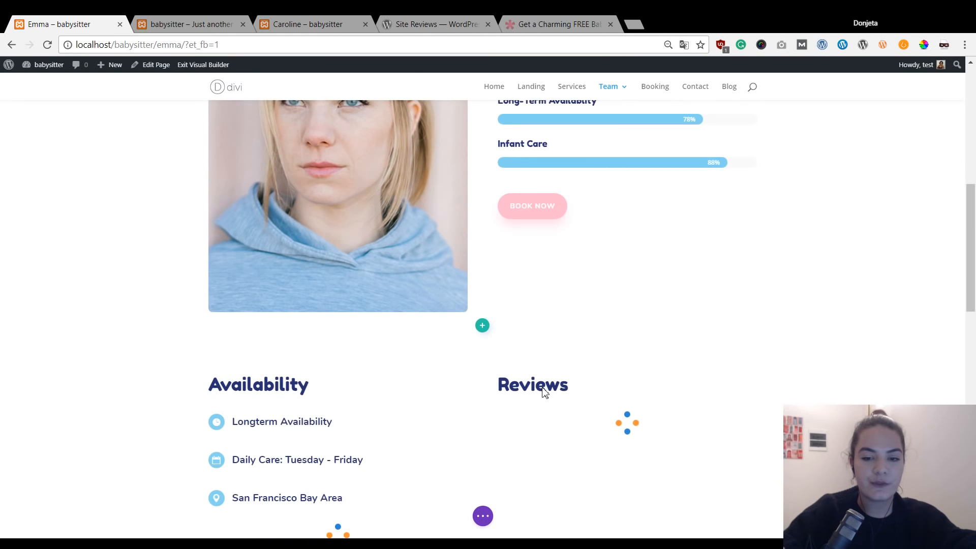
{"action": "scroll", "coordinate": [545, 393], "scroll_direction": "down", "scroll_amount": 3}
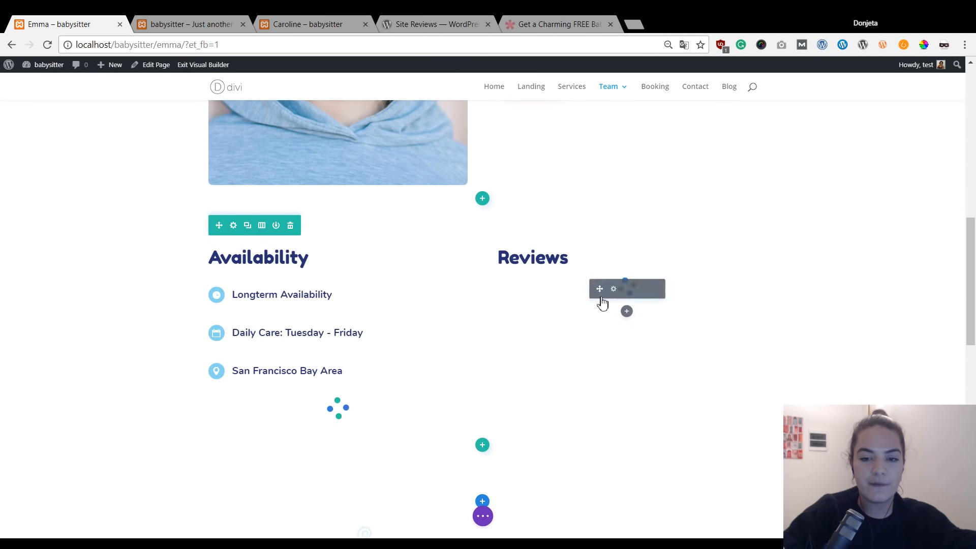
{"action": "left_click", "coordinate": [614, 289]}
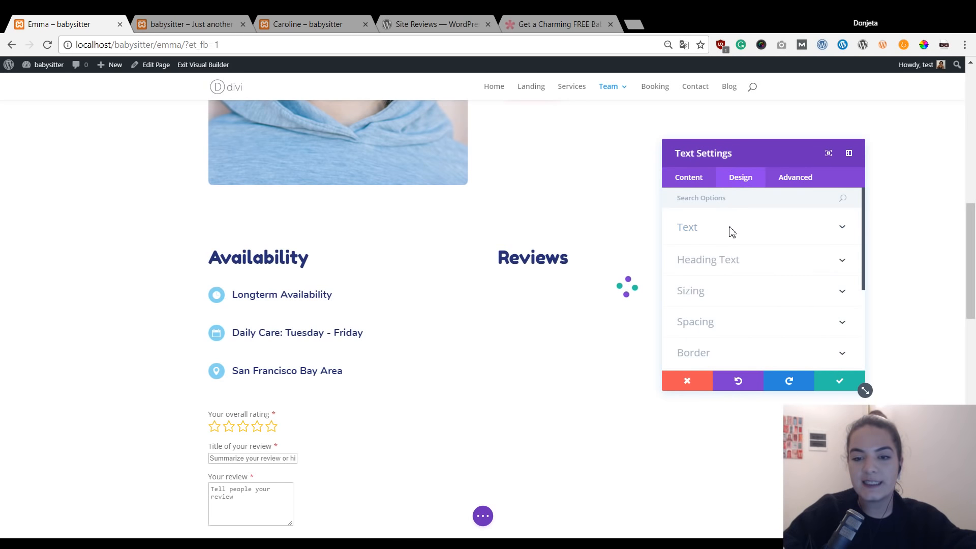
{"action": "left_click", "coordinate": [732, 231]}
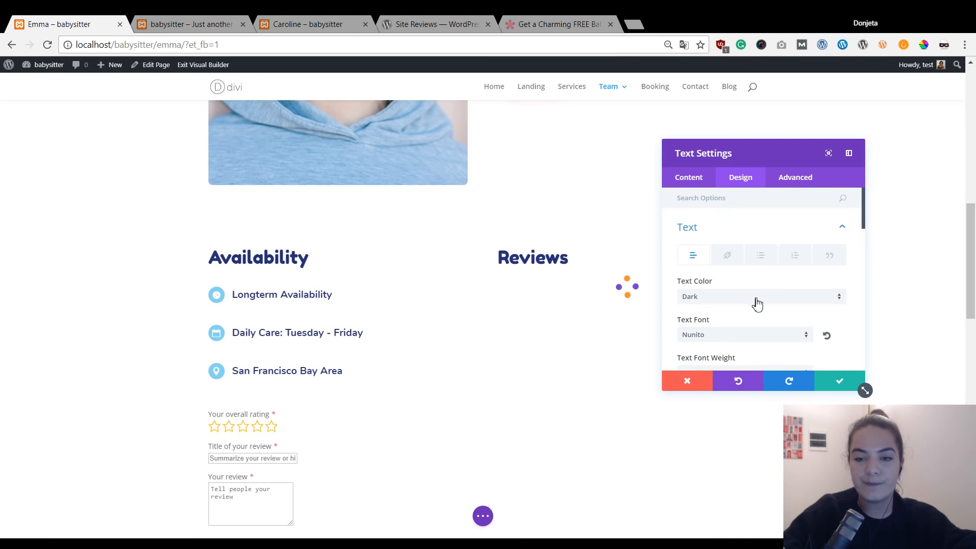
{"action": "scroll", "coordinate": [727, 282], "scroll_direction": "down", "scroll_amount": 1}
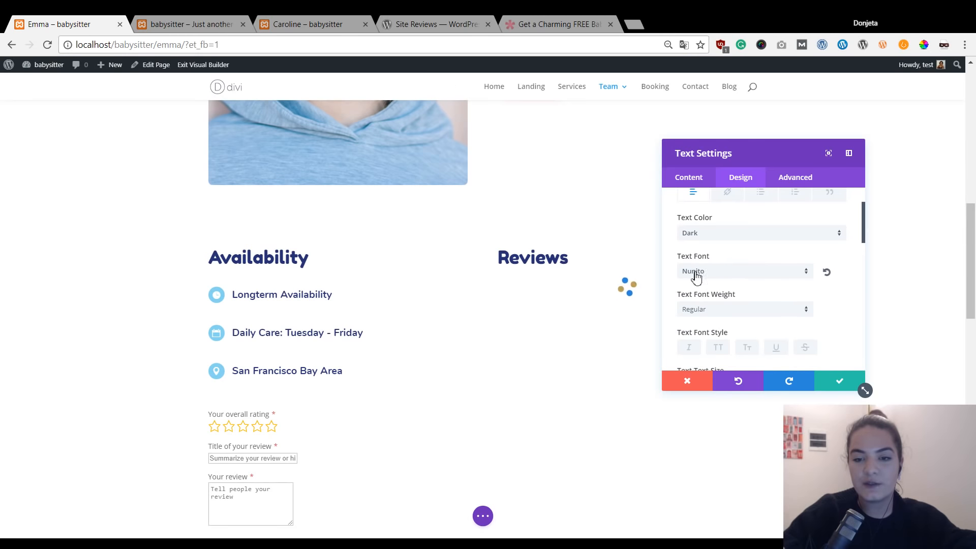
{"action": "scroll", "coordinate": [721, 290], "scroll_direction": "down", "scroll_amount": 1}
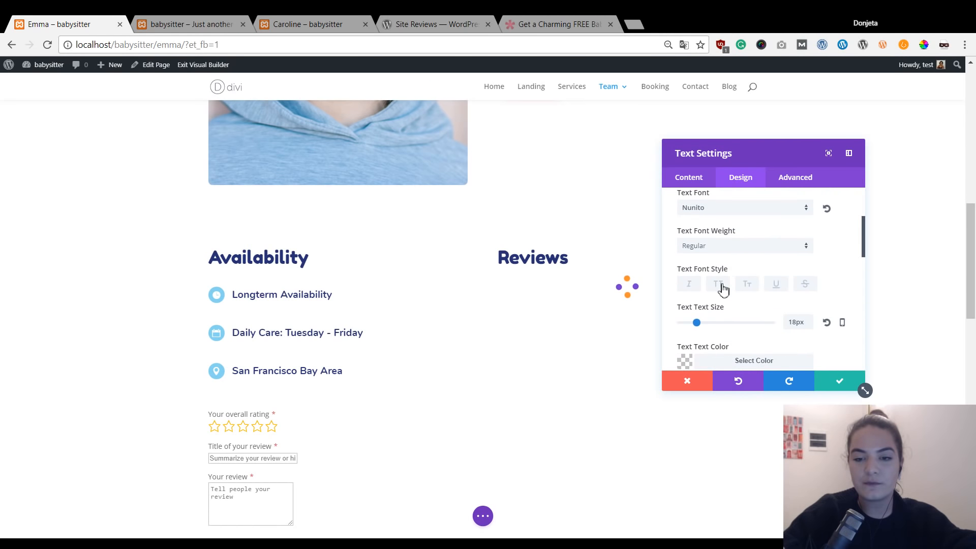
{"action": "left_click", "coordinate": [738, 247]}
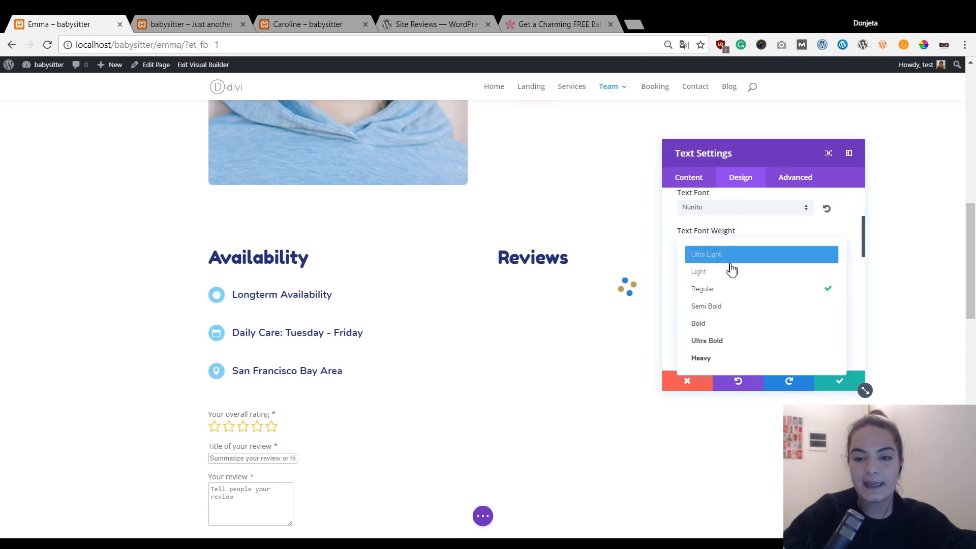
{"action": "left_click", "coordinate": [726, 324]}
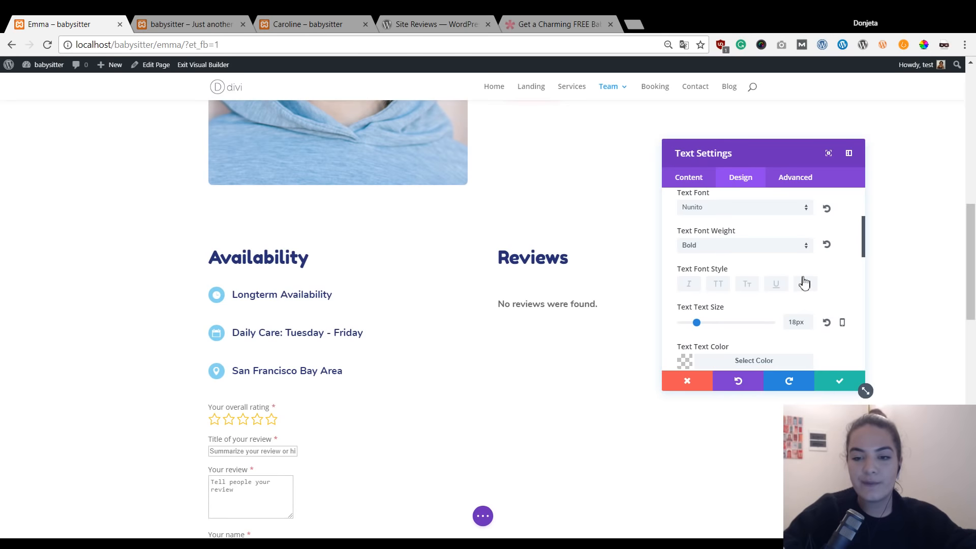
Set the Reviews module's text colour to a pasted dark navy hex value.
{"action": "scroll", "coordinate": [814, 289], "scroll_direction": "down", "scroll_amount": 2}
{"action": "left_click", "coordinate": [759, 304]}
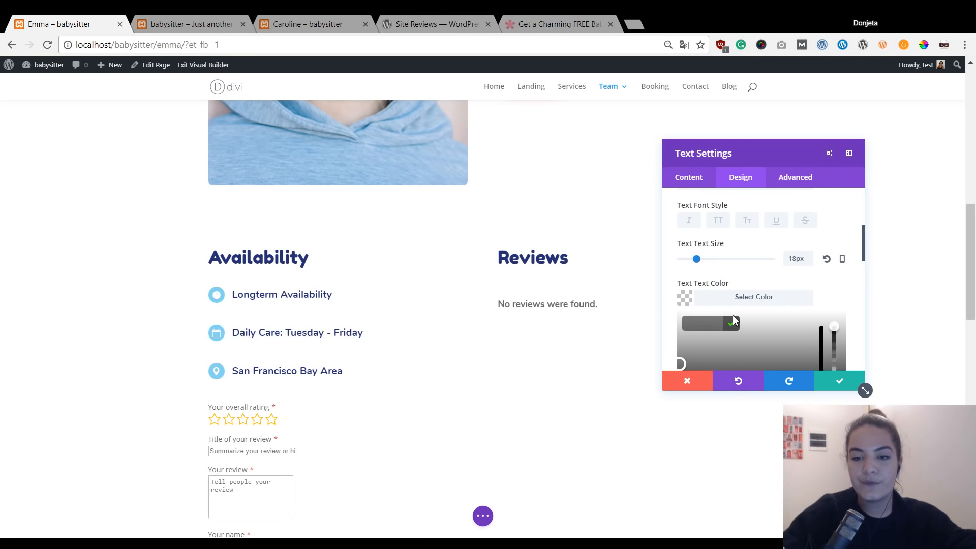
{"action": "key", "text": "ctrl+v"}
{"action": "left_click", "coordinate": [843, 292]}
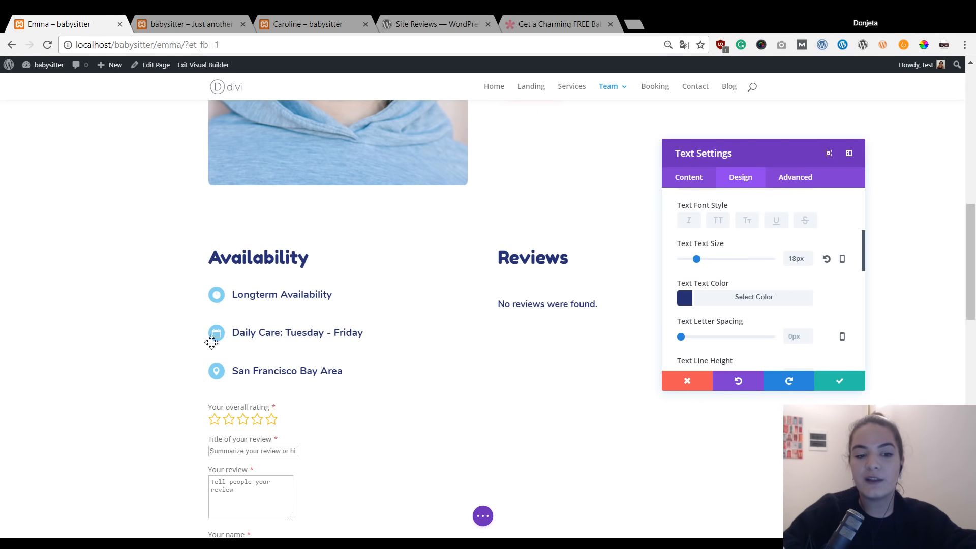
{"action": "scroll", "coordinate": [229, 349], "scroll_direction": "down", "scroll_amount": 3}
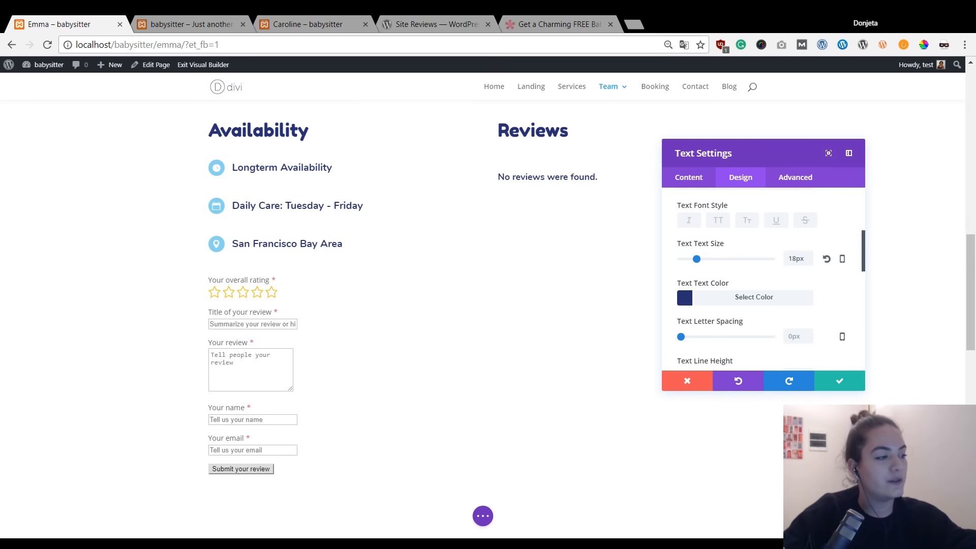
{"action": "scroll", "coordinate": [793, 342], "scroll_direction": "down", "scroll_amount": 6}
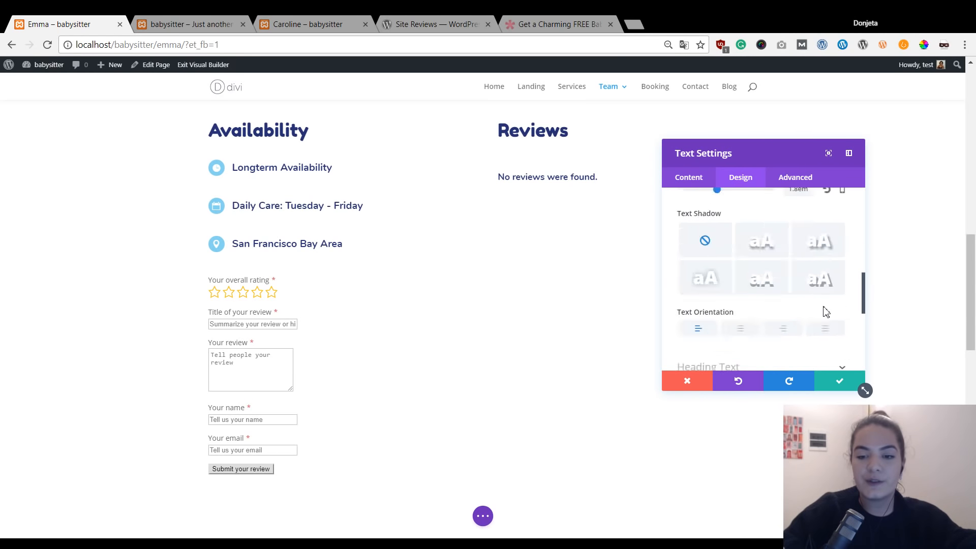
Make the Reviews module's Heading 3 text Nunito Bold in light blue #88d4f2.
{"action": "scroll", "coordinate": [800, 300], "scroll_direction": "up", "scroll_amount": 2}
{"action": "left_click", "coordinate": [768, 301]}
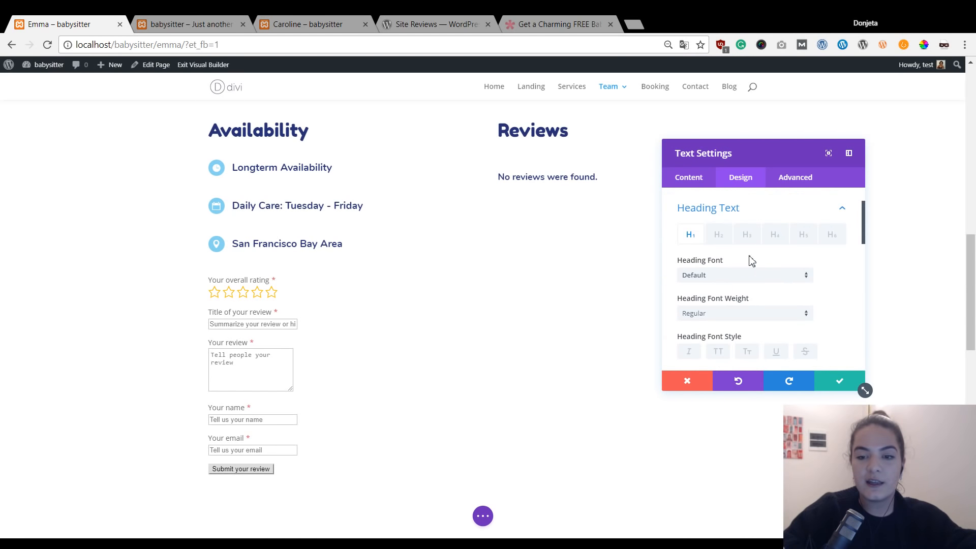
{"action": "left_click", "coordinate": [747, 235]}
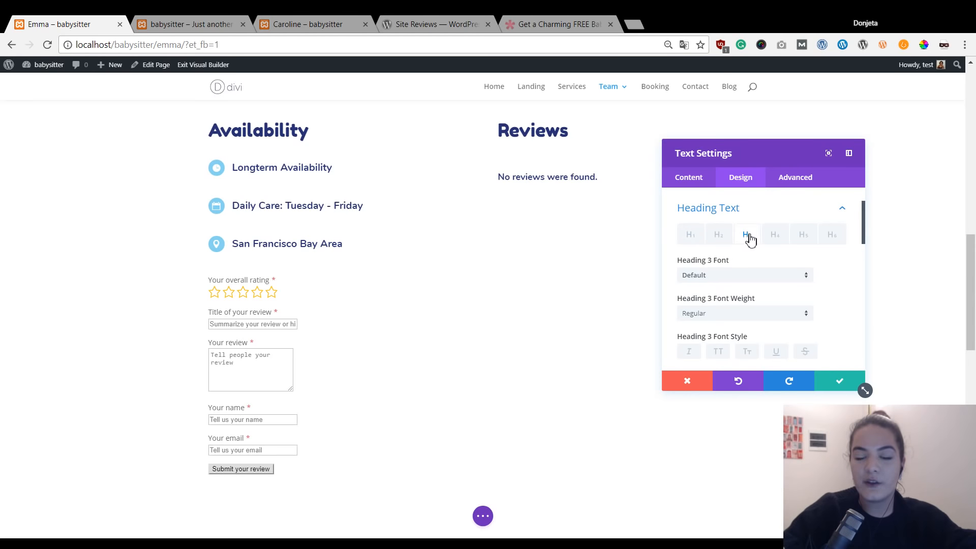
{"action": "left_click", "coordinate": [759, 276]}
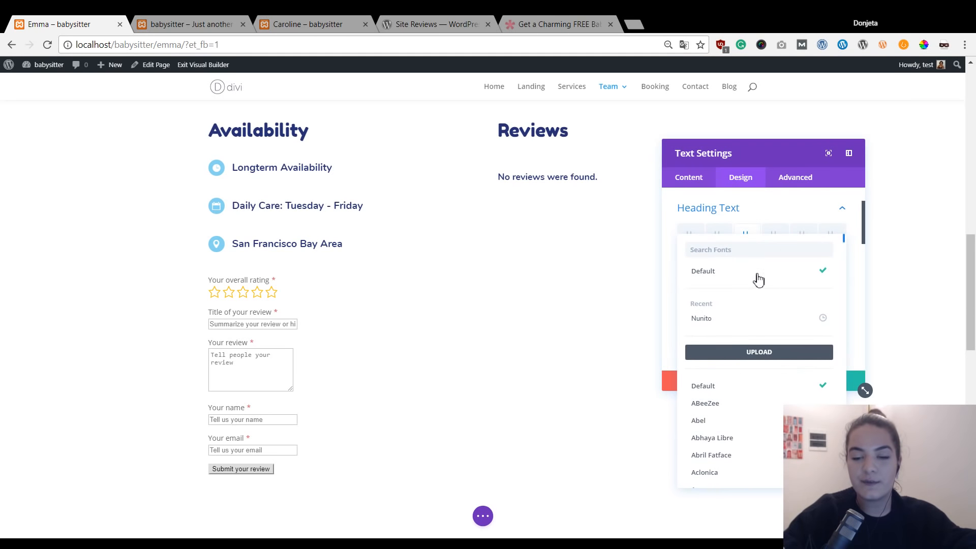
{"action": "left_click", "coordinate": [736, 319]}
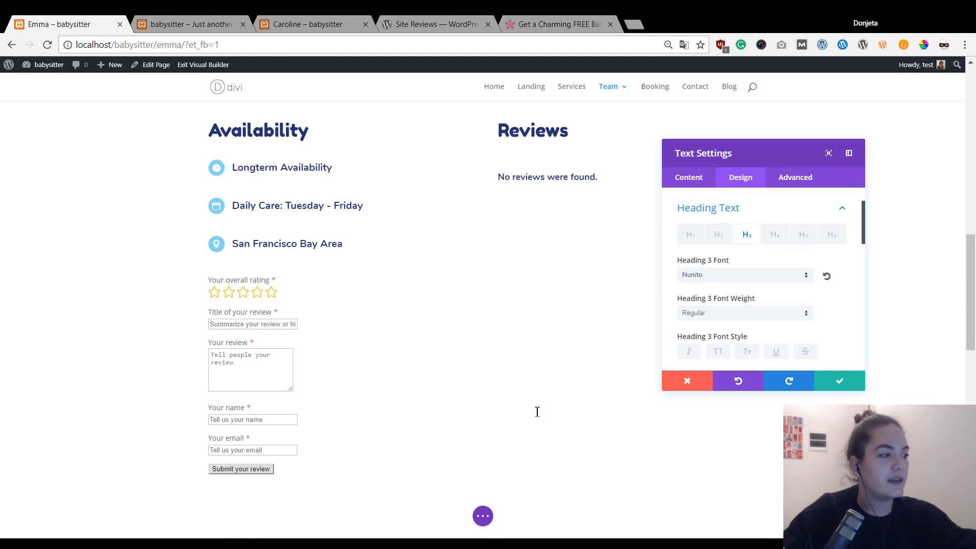
{"action": "left_click", "coordinate": [783, 313]}
{"action": "left_click", "coordinate": [758, 389]}
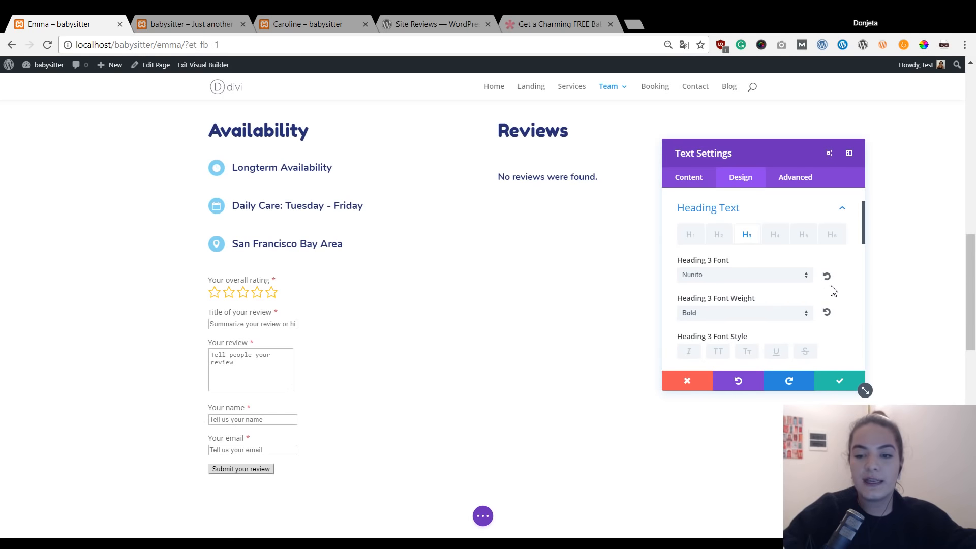
{"action": "scroll", "coordinate": [830, 290], "scroll_direction": "down", "scroll_amount": 1}
{"action": "scroll", "coordinate": [828, 293], "scroll_direction": "down", "scroll_amount": 2}
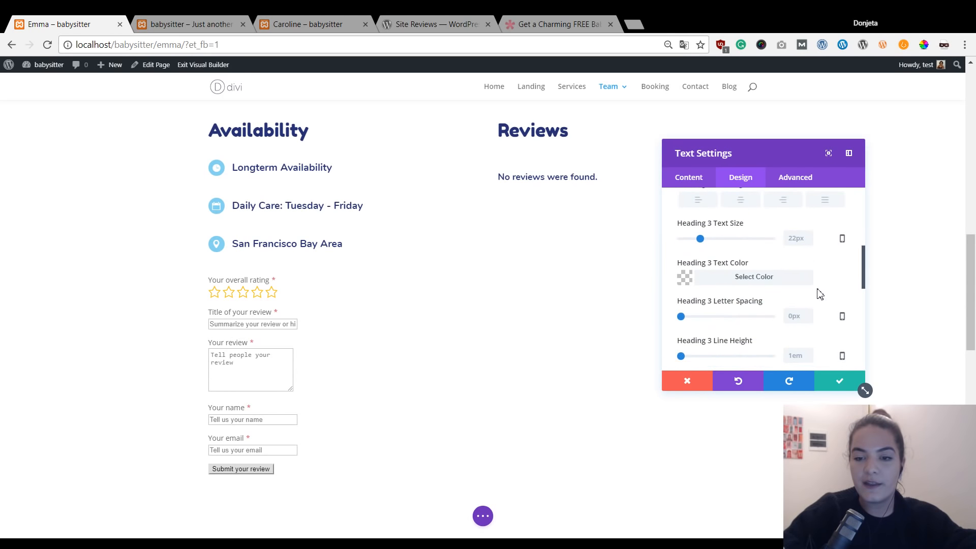
{"action": "left_click", "coordinate": [754, 278]}
{"action": "type", "text": "#88d4f1"}
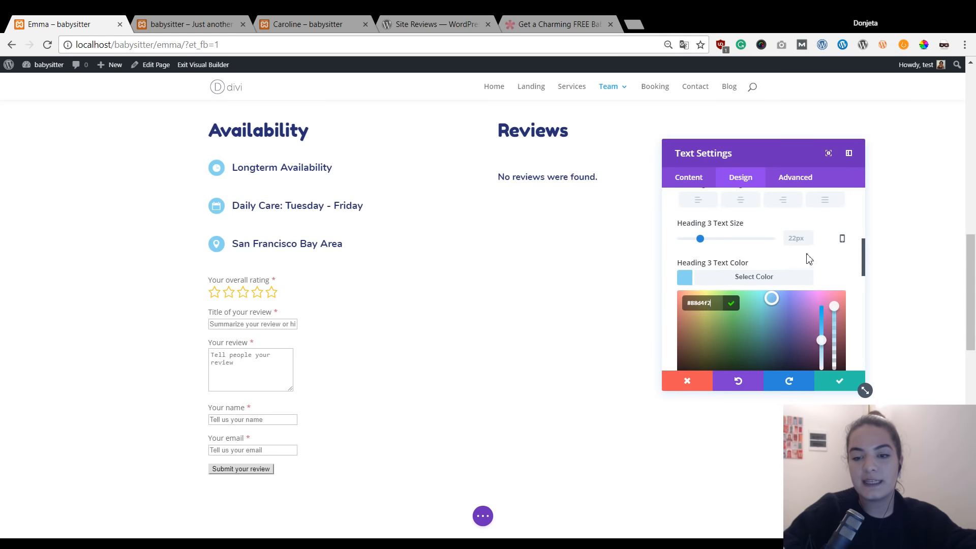
{"action": "left_click", "coordinate": [833, 271]}
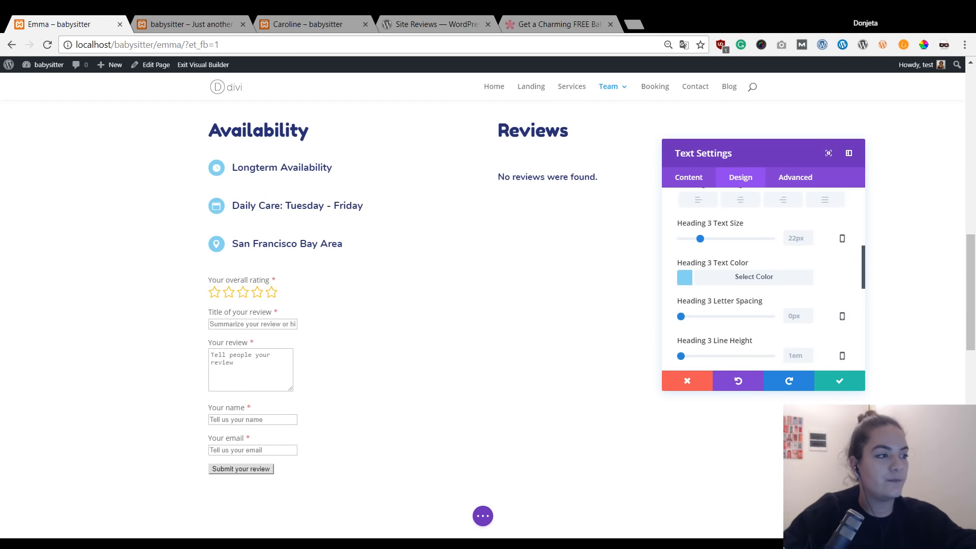
Save the Reviews module, then set the review form module's text to Nunito Bold.
{"action": "left_click", "coordinate": [840, 381]}
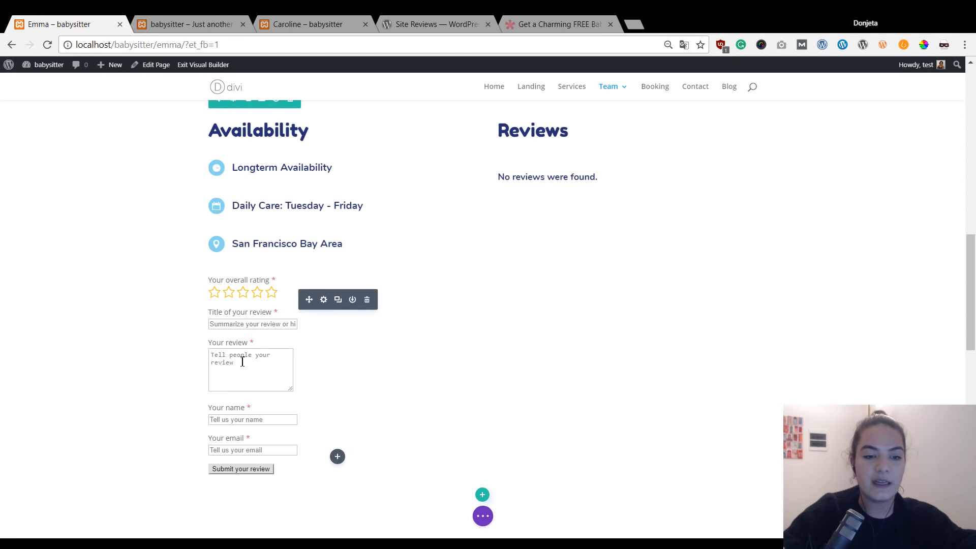
{"action": "left_click", "coordinate": [324, 300]}
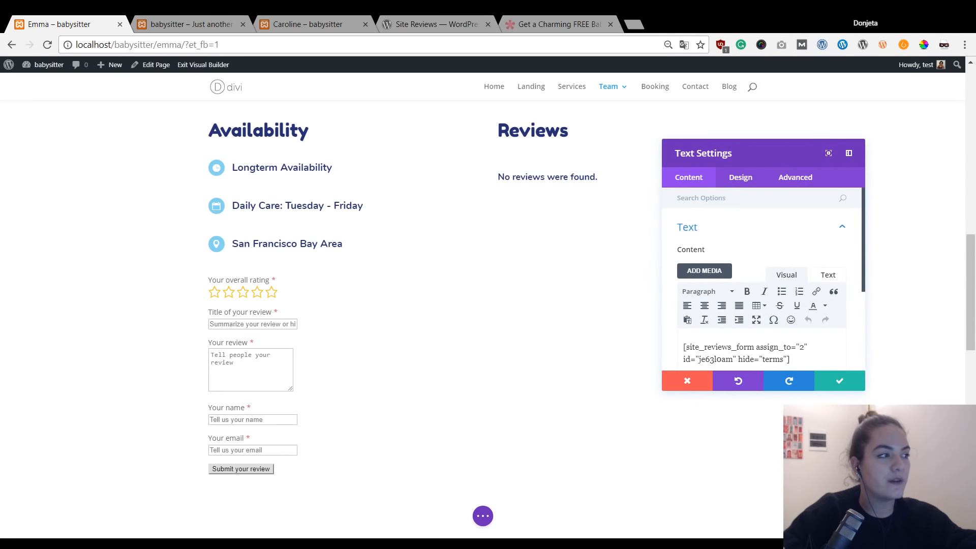
{"action": "left_click", "coordinate": [744, 179]}
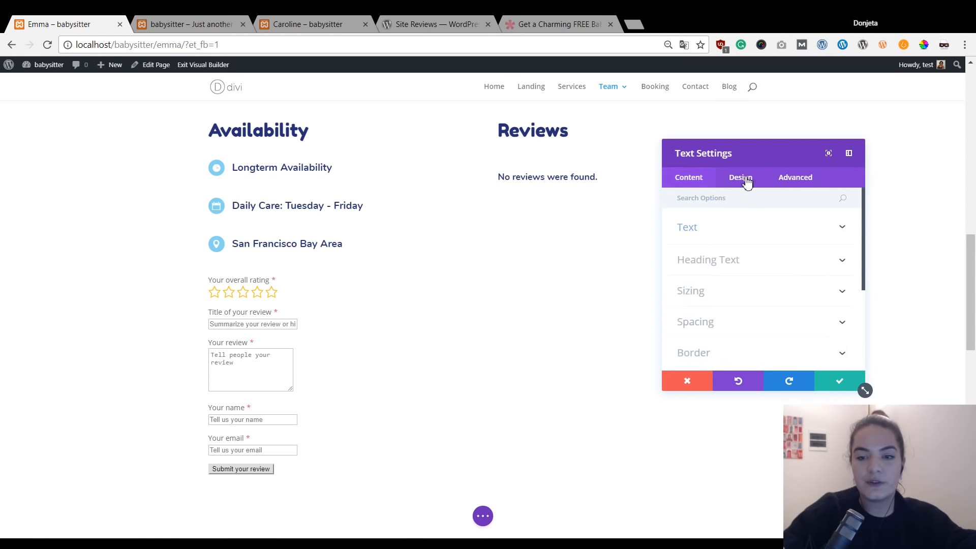
{"action": "left_click", "coordinate": [725, 242]}
{"action": "scroll", "coordinate": [749, 284], "scroll_direction": "down", "scroll_amount": 2}
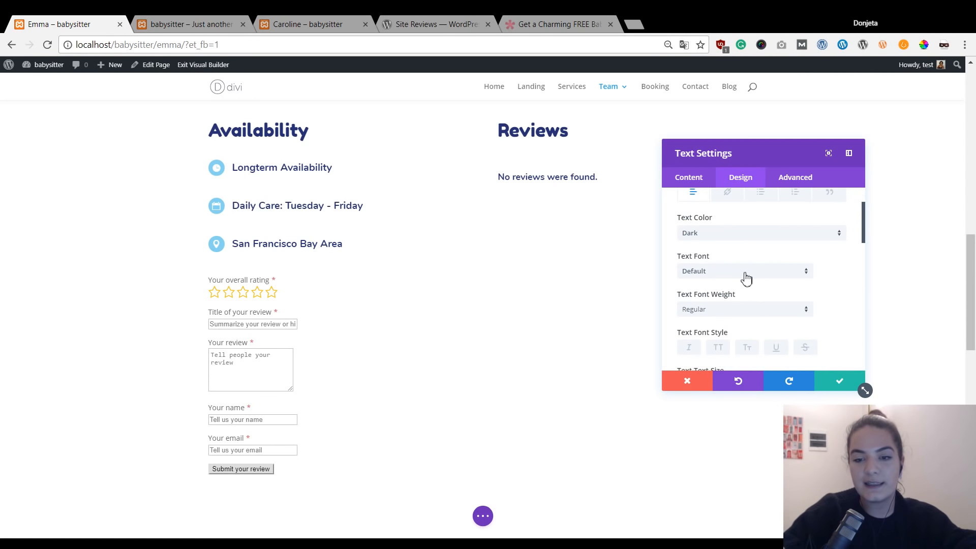
{"action": "left_click", "coordinate": [746, 278]}
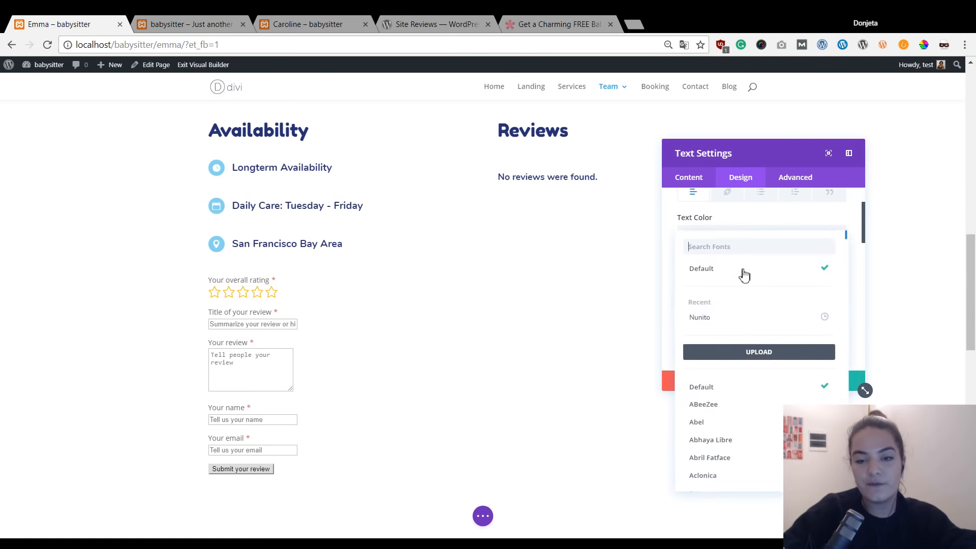
{"action": "left_click", "coordinate": [737, 323]}
{"action": "scroll", "coordinate": [734, 323], "scroll_direction": "down", "scroll_amount": 2}
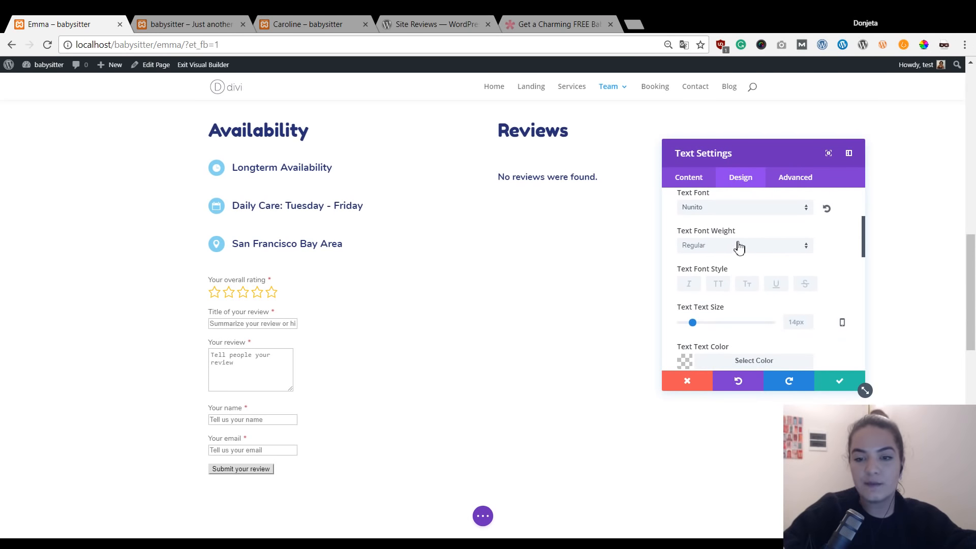
{"action": "left_click", "coordinate": [739, 248]}
{"action": "left_click", "coordinate": [730, 325]}
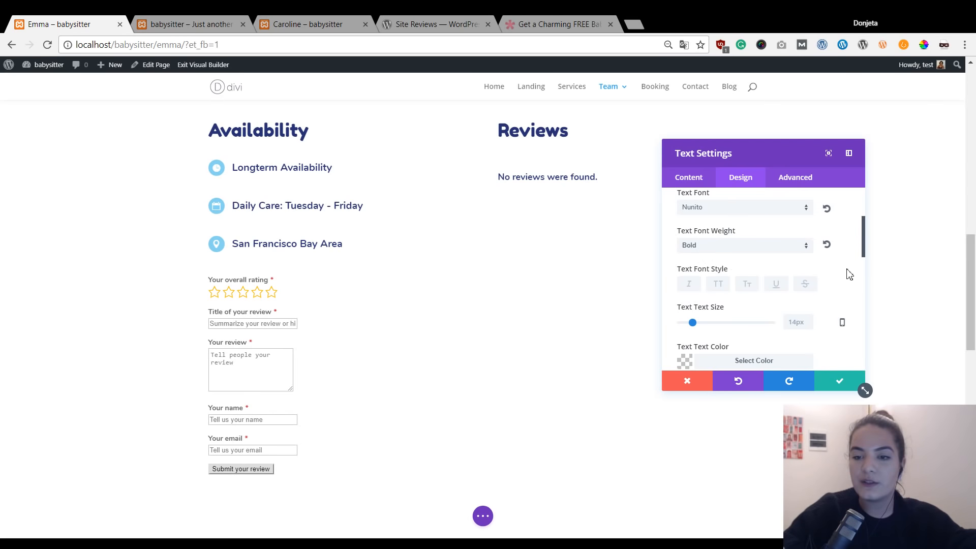
Give the review form text a dark navy colour and save the module settings.
{"action": "scroll", "coordinate": [726, 274], "scroll_direction": "down", "scroll_amount": 1}
{"action": "left_click", "coordinate": [712, 299]}
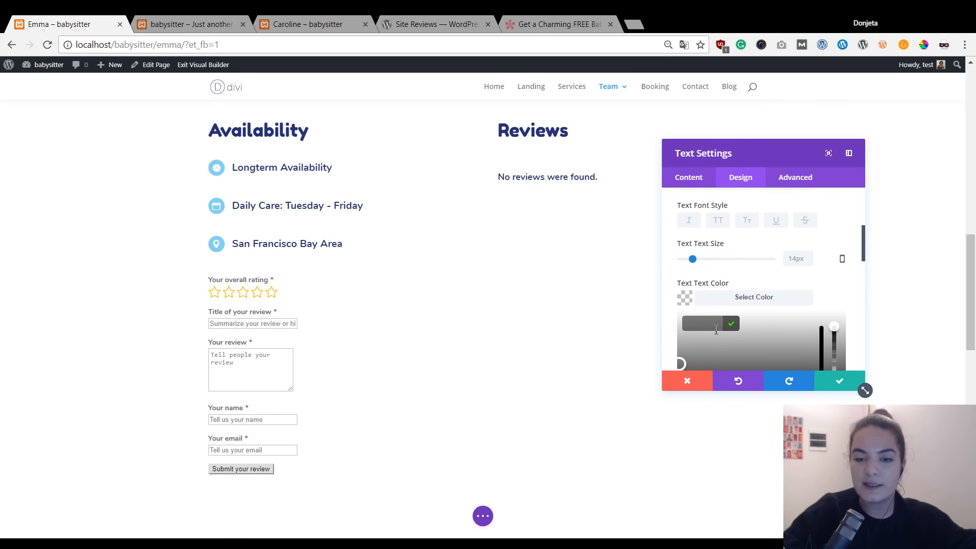
{"action": "left_click", "coordinate": [716, 330]}
{"action": "type", "text": "#262f71"}
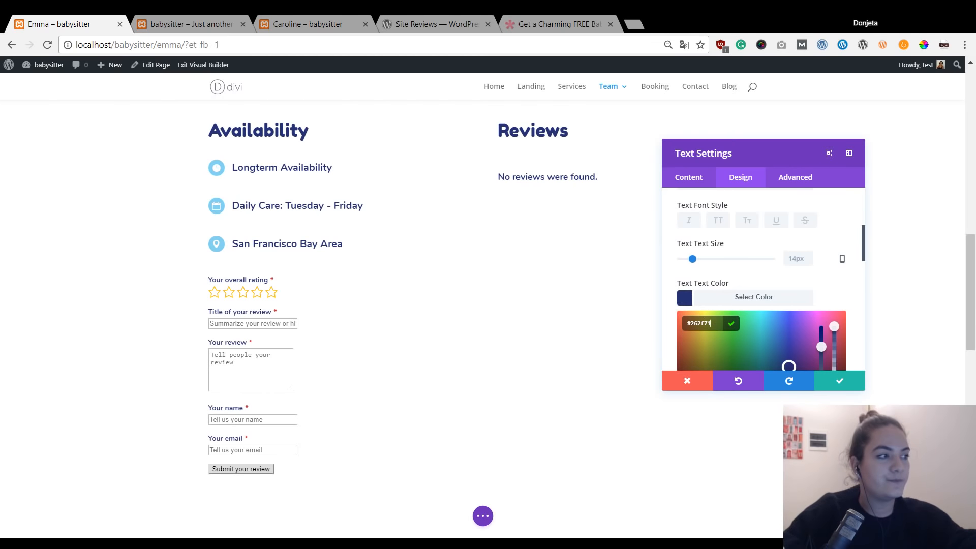
{"action": "scroll", "coordinate": [829, 307], "scroll_direction": "down", "scroll_amount": 10}
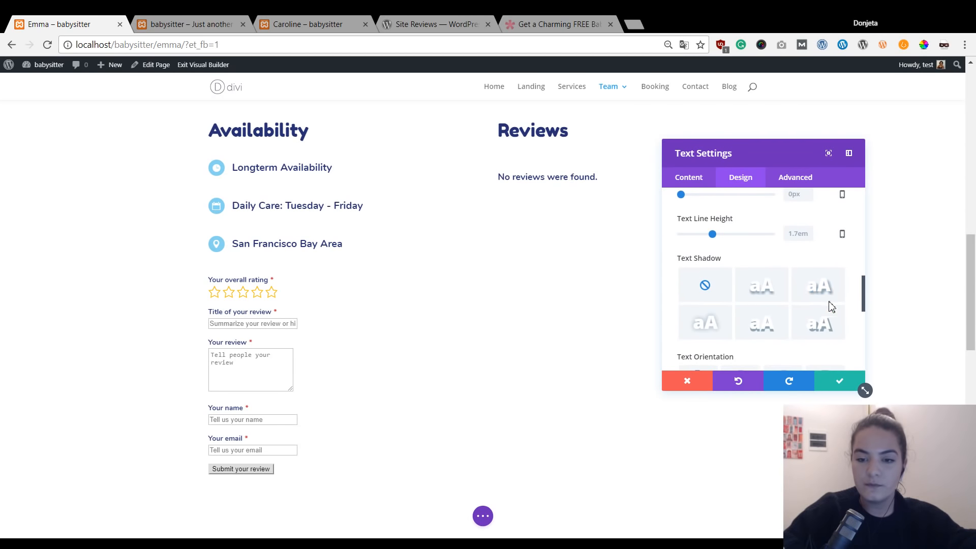
{"action": "left_click", "coordinate": [824, 388]}
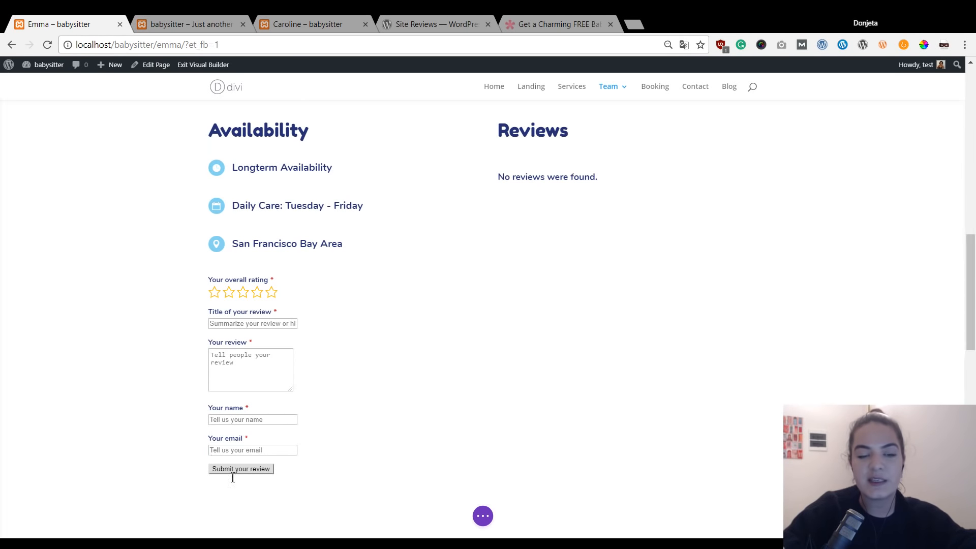
{"action": "left_click", "coordinate": [195, 15]}
{"action": "mouse_move", "coordinate": [9, 65]}
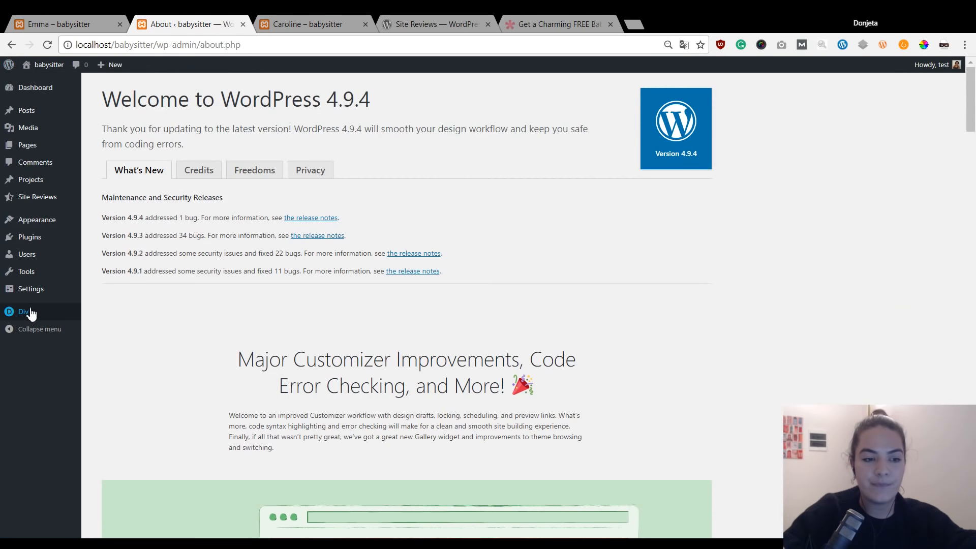
{"action": "mouse_move", "coordinate": [31, 314]}
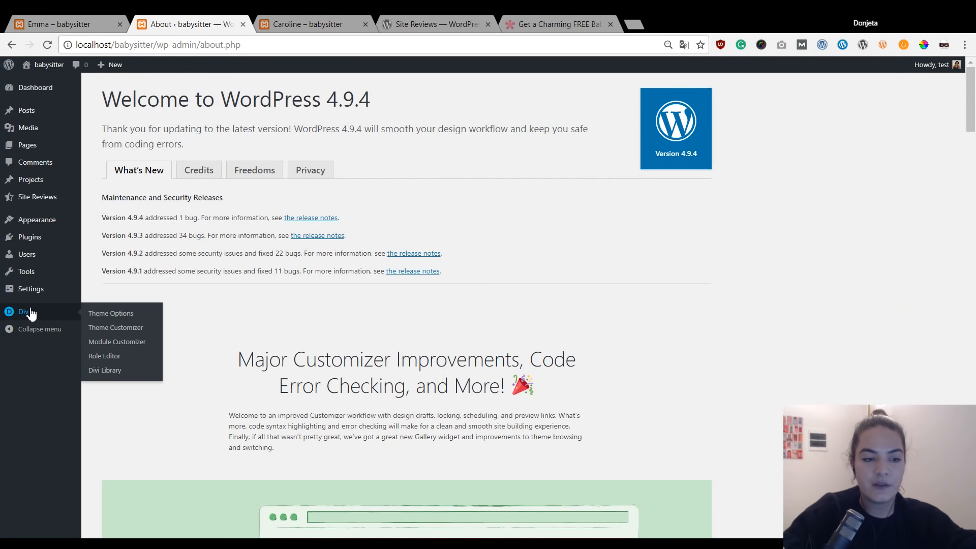
{"action": "left_click", "coordinate": [138, 318]}
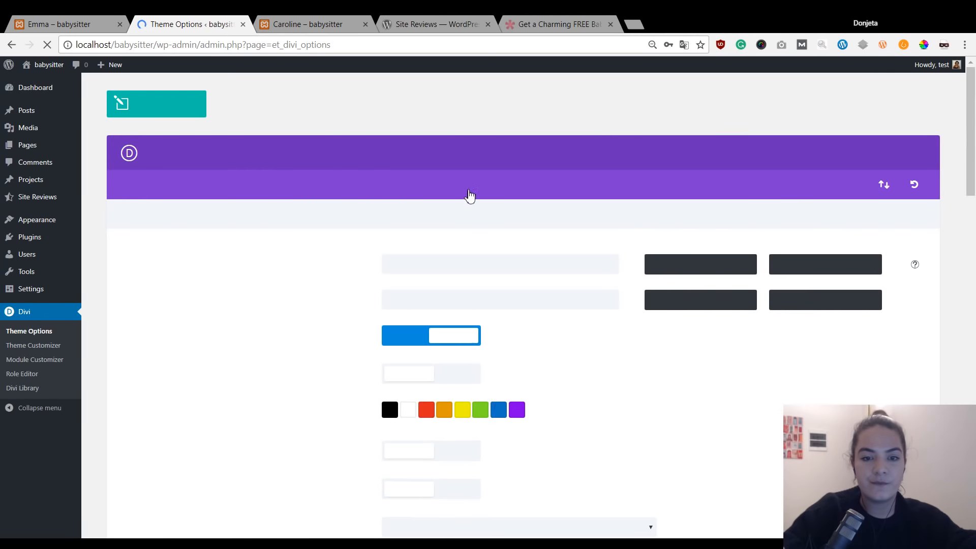
{"action": "left_click", "coordinate": [441, 191]}
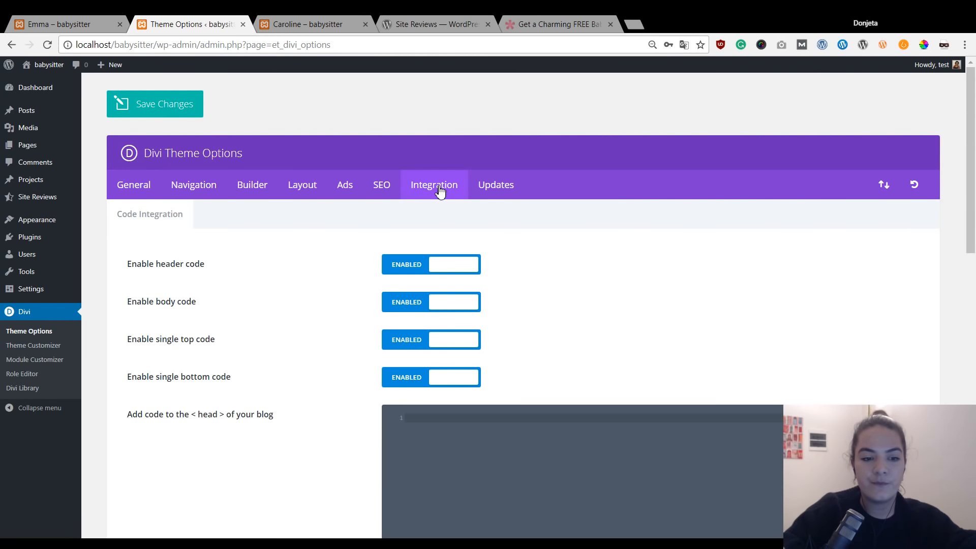
{"action": "scroll", "coordinate": [438, 189], "scroll_direction": "down", "scroll_amount": 2}
{"action": "scroll", "coordinate": [420, 181], "scroll_direction": "up", "scroll_amount": 2}
{"action": "left_click", "coordinate": [135, 179]}
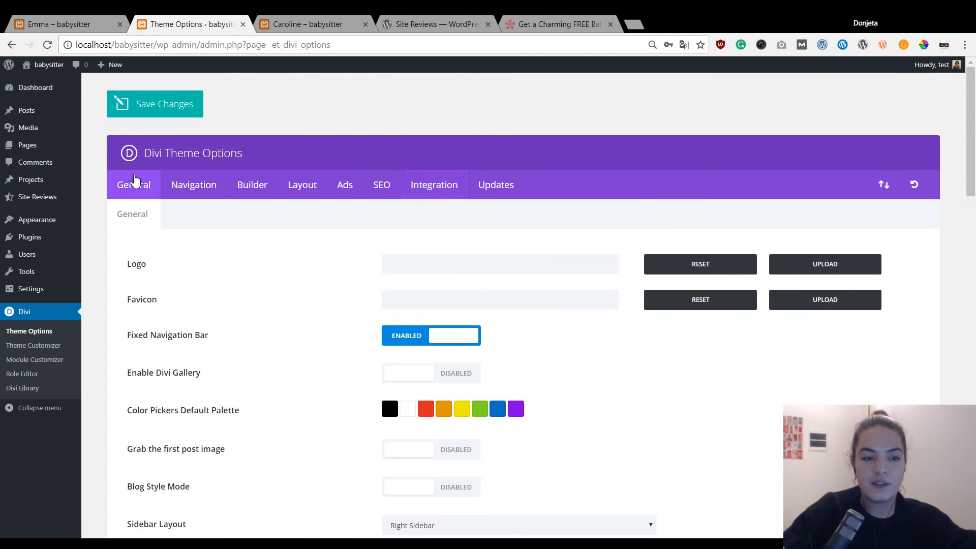
{"action": "scroll", "coordinate": [236, 214], "scroll_direction": "down", "scroll_amount": 20}
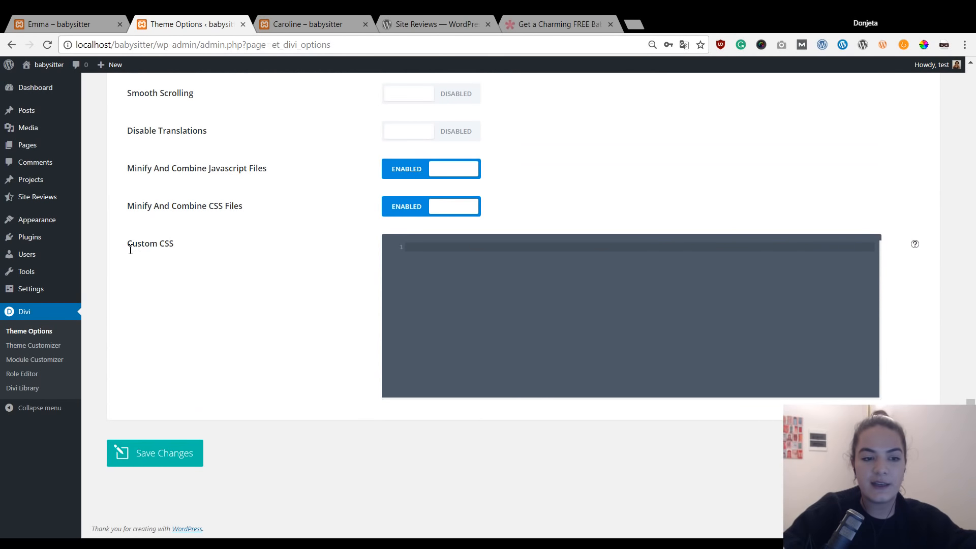
{"action": "left_click", "coordinate": [76, 23]}
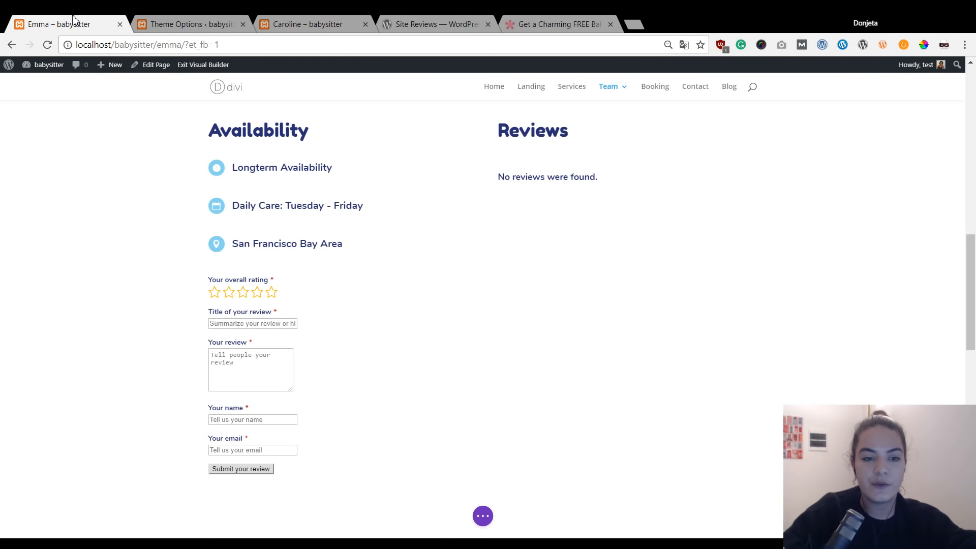
Paste the light-blue rounded submit button CSS into Page Settings Custom CSS, save, and exit the builder.
{"action": "left_click", "coordinate": [481, 516]}
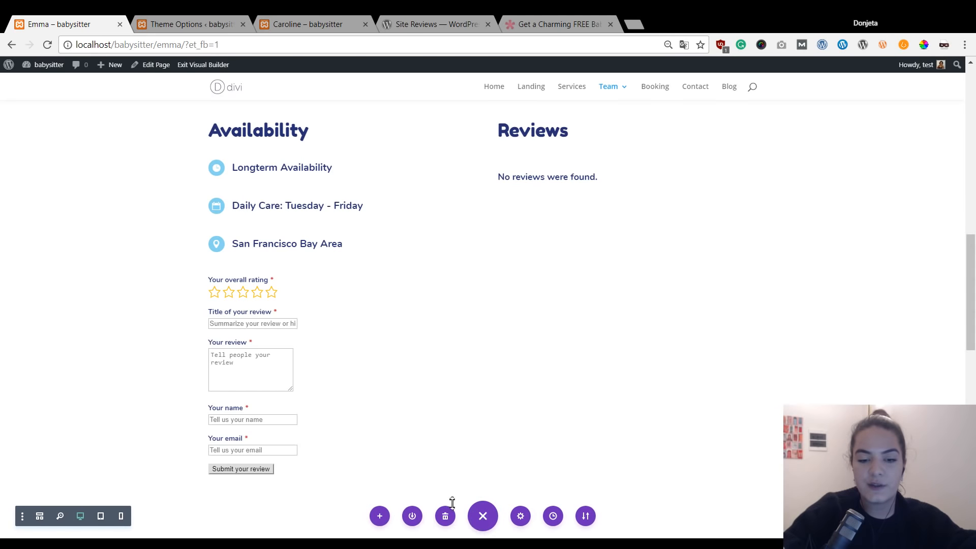
{"action": "left_click", "coordinate": [521, 517]}
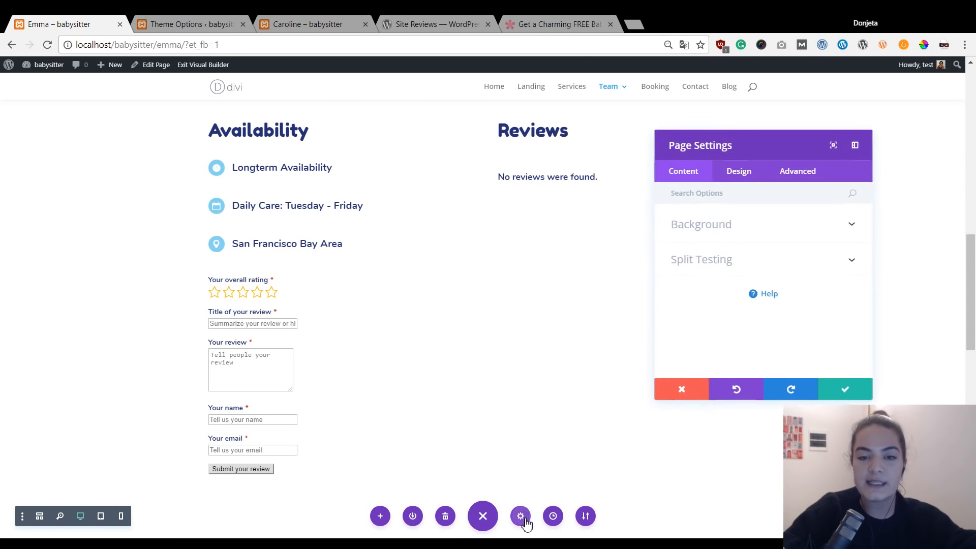
{"action": "left_click", "coordinate": [788, 179]}
{"action": "left_click", "coordinate": [759, 234]}
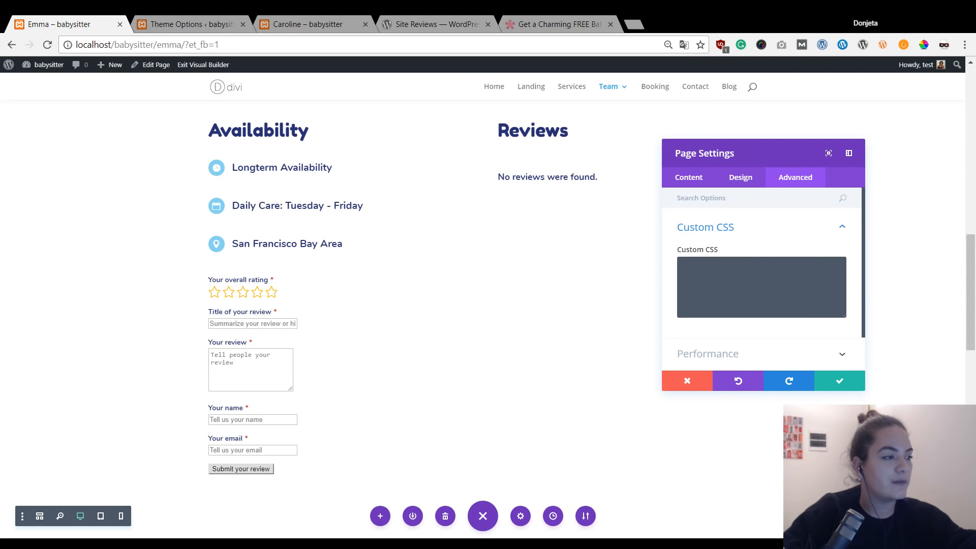
{"action": "left_click", "coordinate": [724, 287]}
{"action": "type", "text": "input[class=\"button button-primary\"] { background-color: #88D4F2; color: white; border: none; padding-bottom: 14px; padding-top: 14px; padding-left: 24px; padding-right: 24px; border-radius: 10px; font-family: 'nunito'; font-weight: bold; }"}
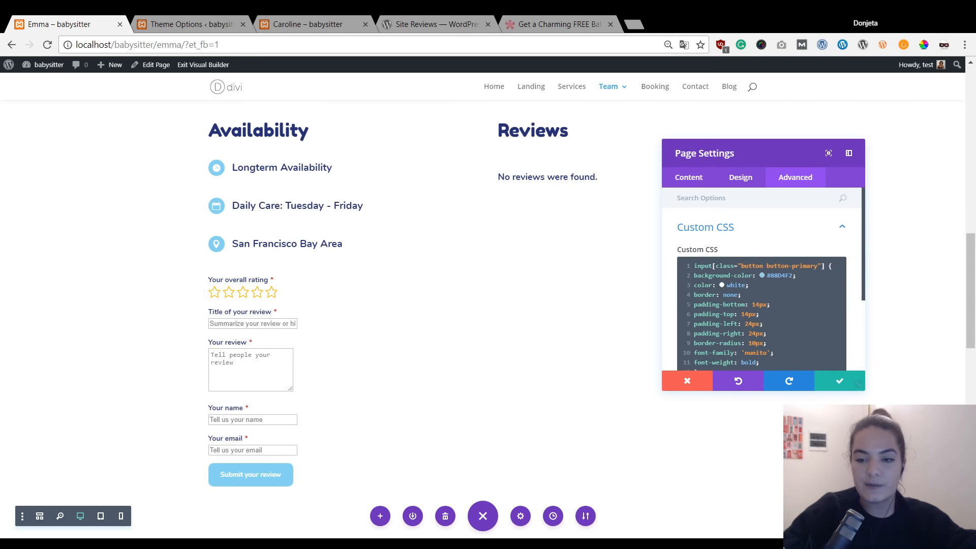
{"action": "left_click", "coordinate": [840, 382]}
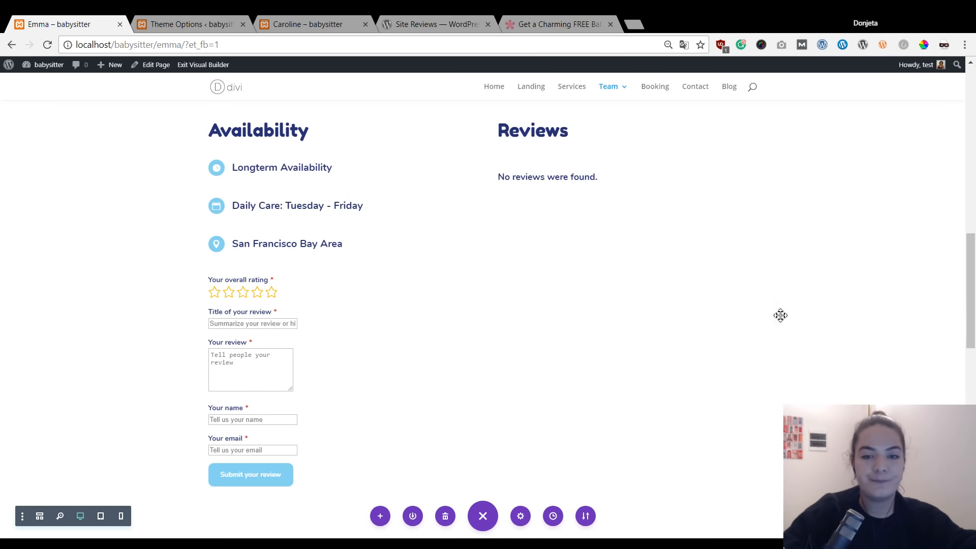
{"action": "left_click", "coordinate": [199, 66]}
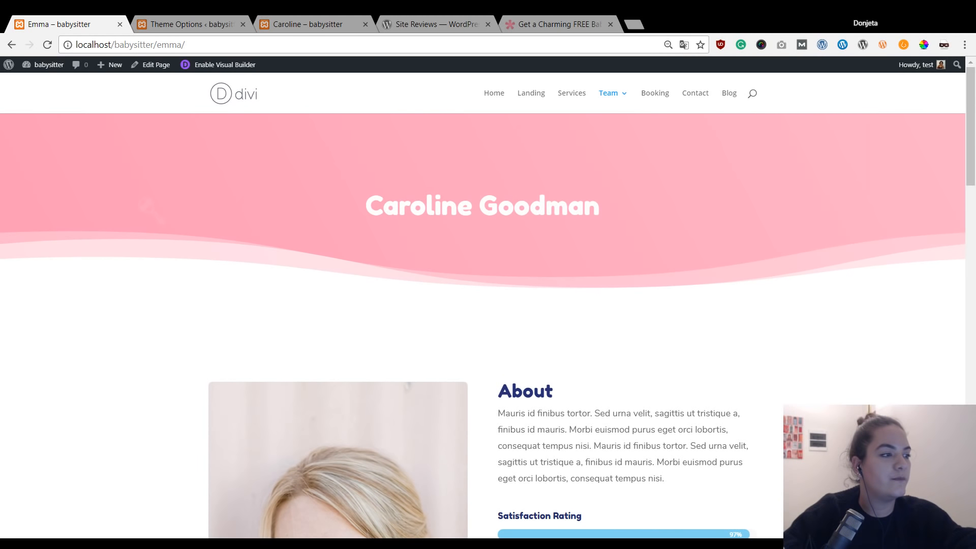
{"action": "scroll", "coordinate": [442, 349], "scroll_direction": "down", "scroll_amount": 13}
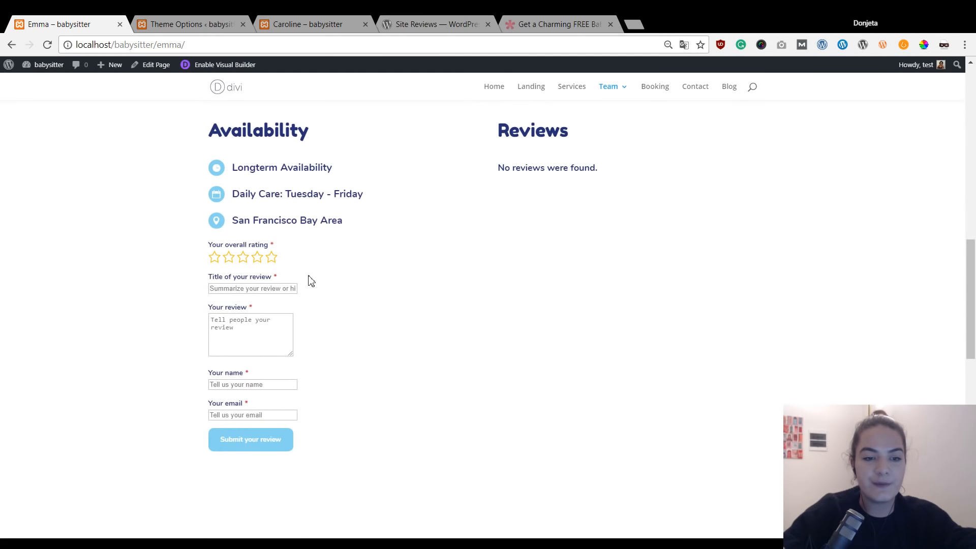
{"action": "scroll", "coordinate": [458, 249], "scroll_direction": "up", "scroll_amount": 13}
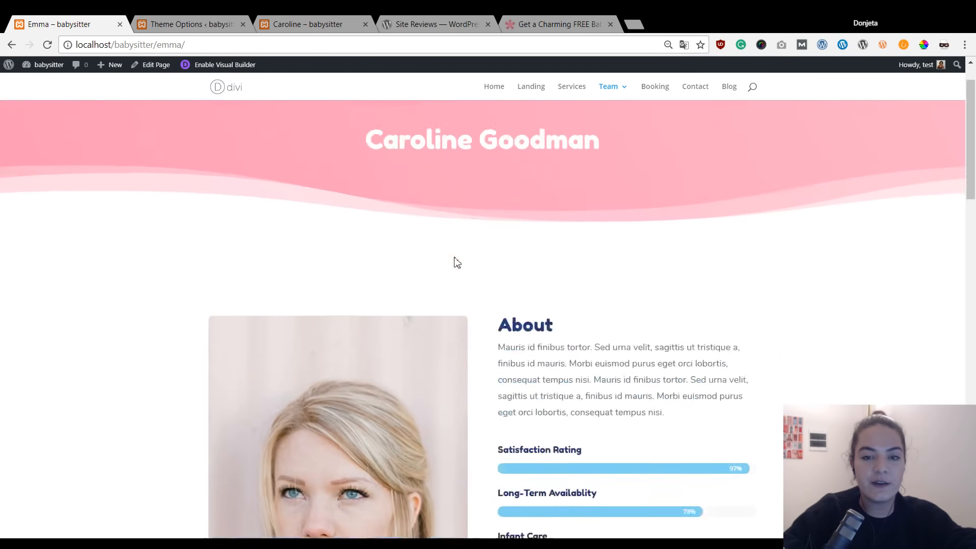
{"action": "scroll", "coordinate": [320, 153], "scroll_direction": "down", "scroll_amount": 5}
{"action": "scroll", "coordinate": [493, 220], "scroll_direction": "up", "scroll_amount": 5}
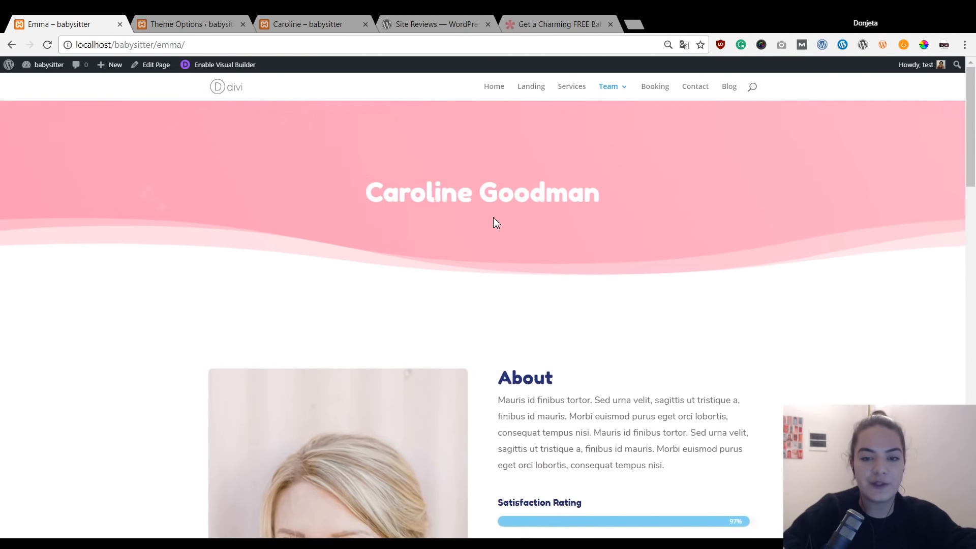
{"action": "scroll", "coordinate": [456, 352], "scroll_direction": "down", "scroll_amount": 3}
{"action": "scroll", "coordinate": [456, 353], "scroll_direction": "down", "scroll_amount": 3}
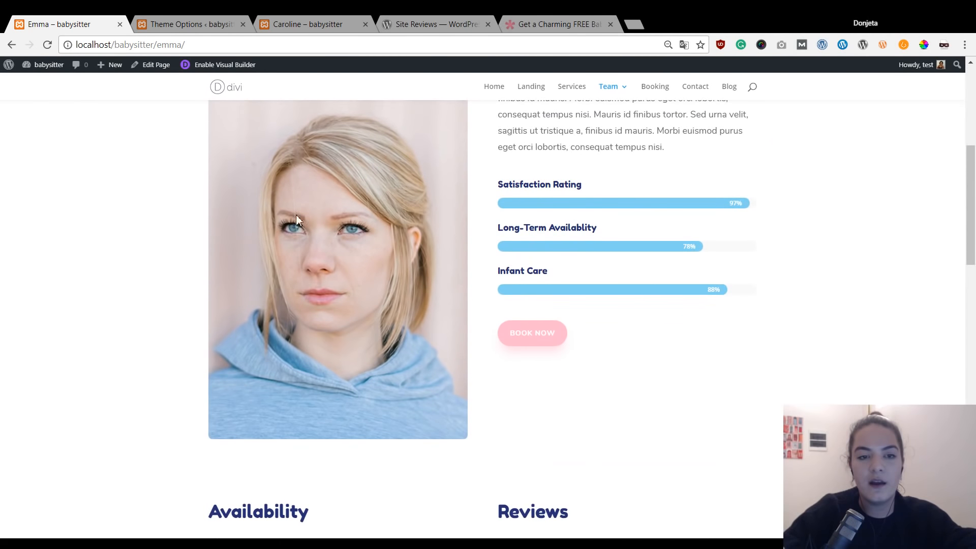
{"action": "scroll", "coordinate": [632, 344], "scroll_direction": "down", "scroll_amount": 7}
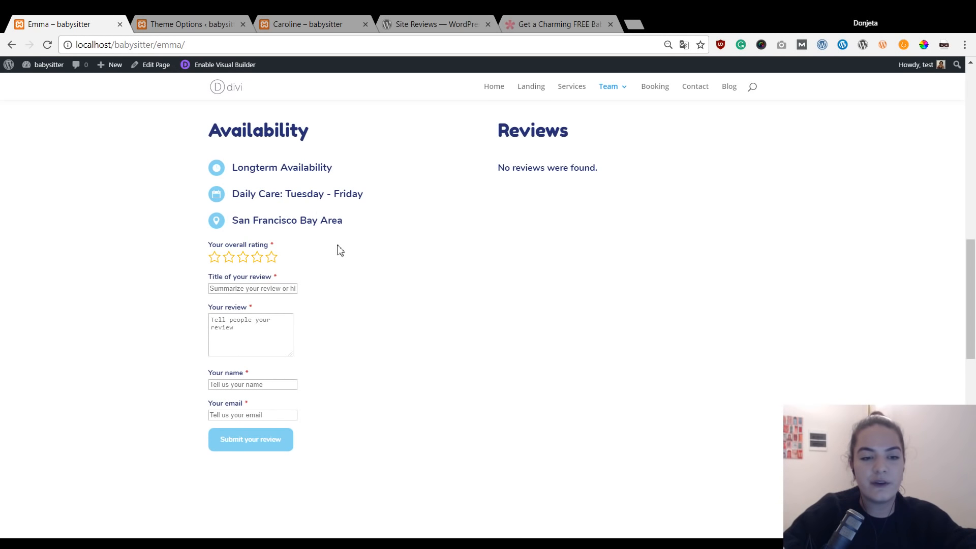
Give a five-star rating with title 'Best babysitter out there!' and pasted review text.
{"action": "left_click", "coordinate": [232, 262]}
{"action": "left_click", "coordinate": [272, 262]}
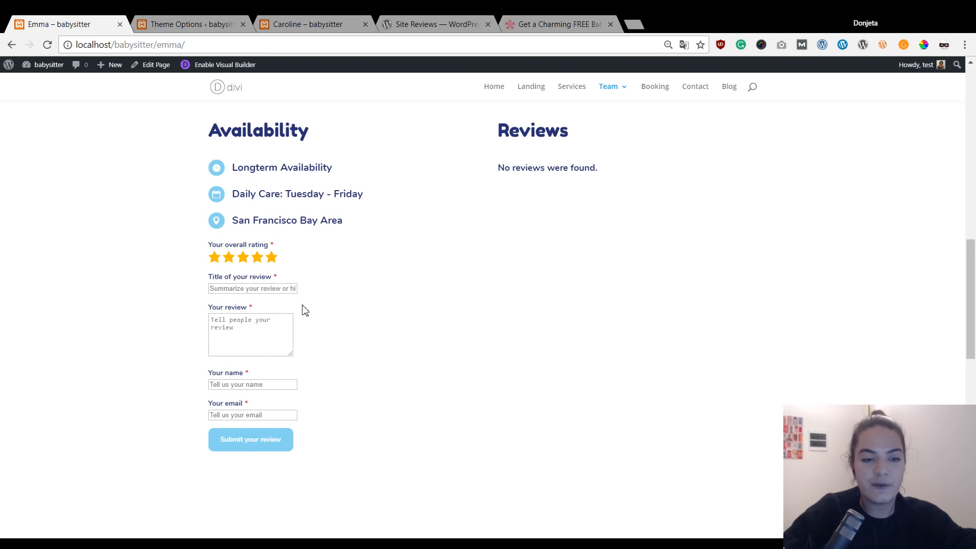
{"action": "left_click", "coordinate": [267, 288]}
{"action": "type", "text": "Best babysitter out there!"}
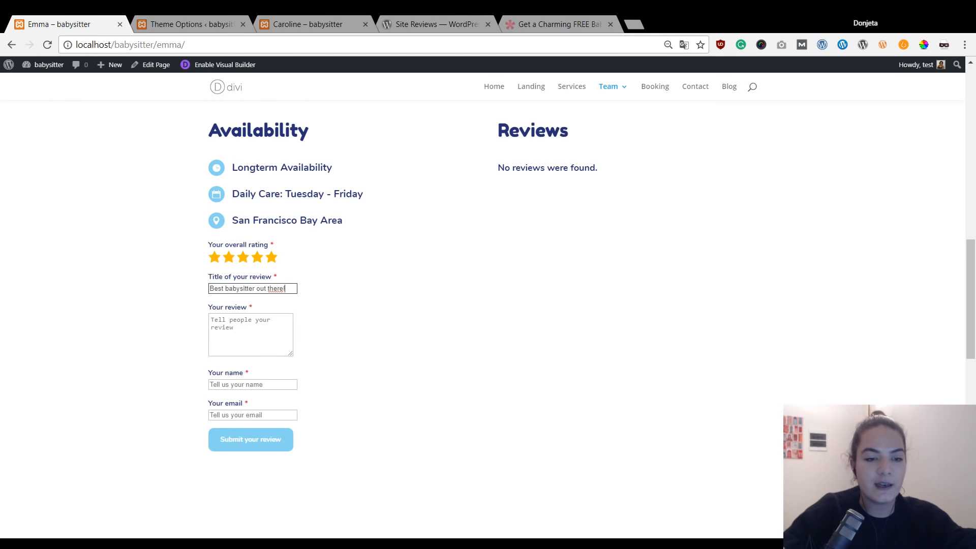
{"action": "key", "text": "alt+Tab"}
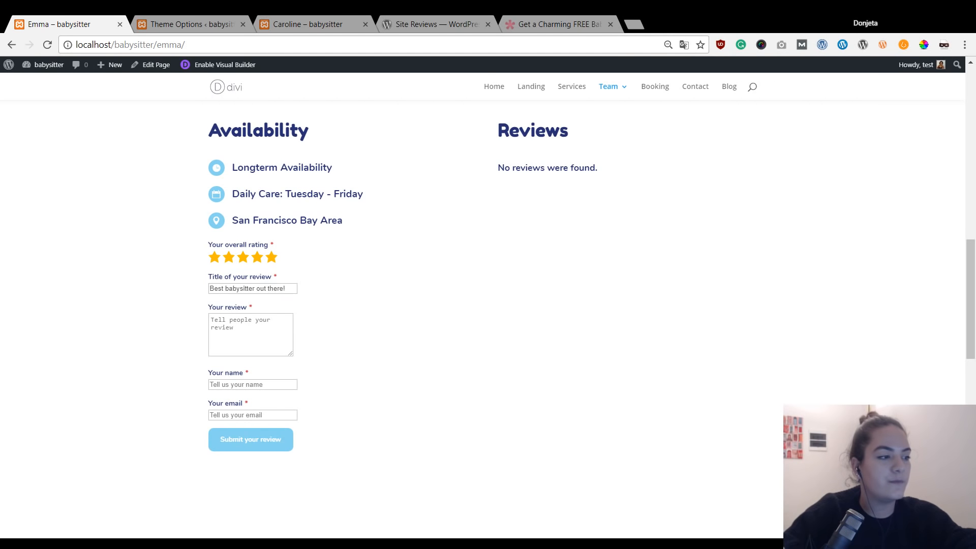
{"action": "left_click", "coordinate": [251, 336]}
{"action": "type", "text": "Lorem ipsum dolor sit amet, consectetur adipiscing elit, sed do eiusmod tempor incididunt ut labore et dolore magna aliqua. Ut enim ad minim veniam, quis nostrud exercitation ullamco laboris nisi ut aliquip ex ea commodo consequat."}
Enter the reviewer's name and e-mail, submit the review, and reload the page.
{"action": "left_click", "coordinate": [250, 385]}
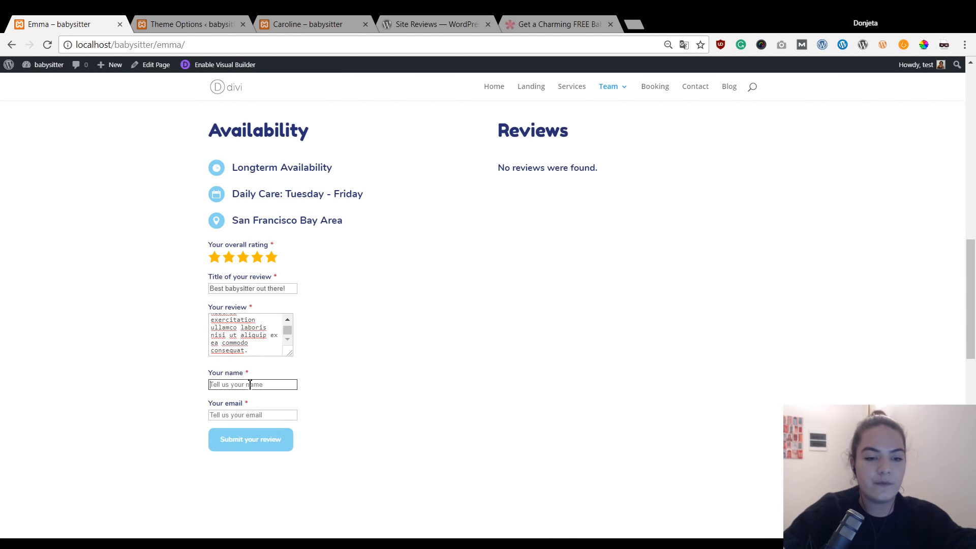
{"action": "type", "text": "Jane"}
{"action": "key", "text": "Tab"}
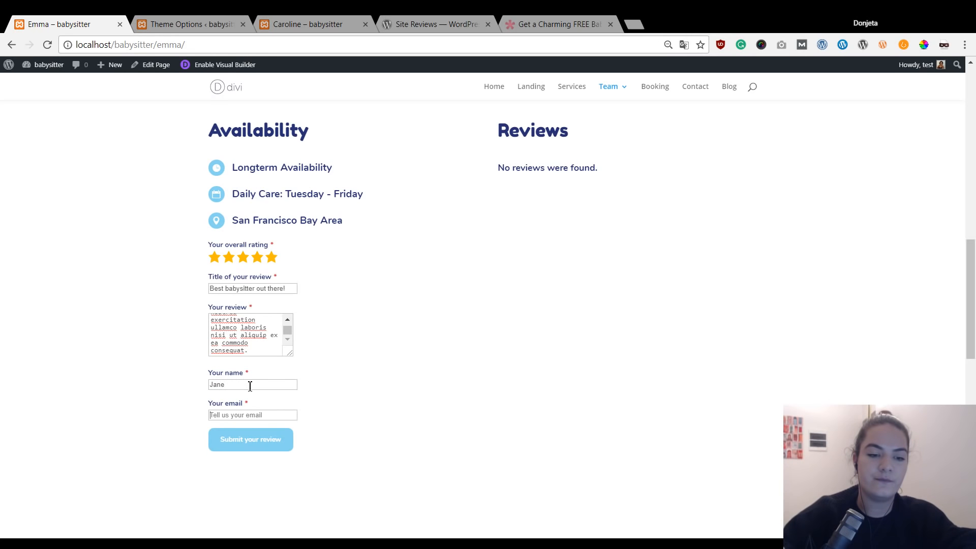
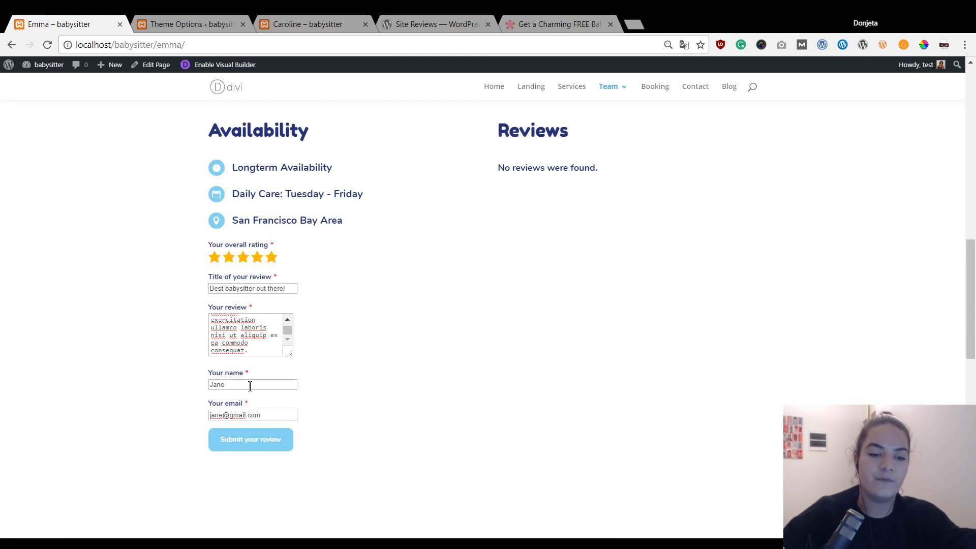
{"action": "left_click", "coordinate": [270, 446]}
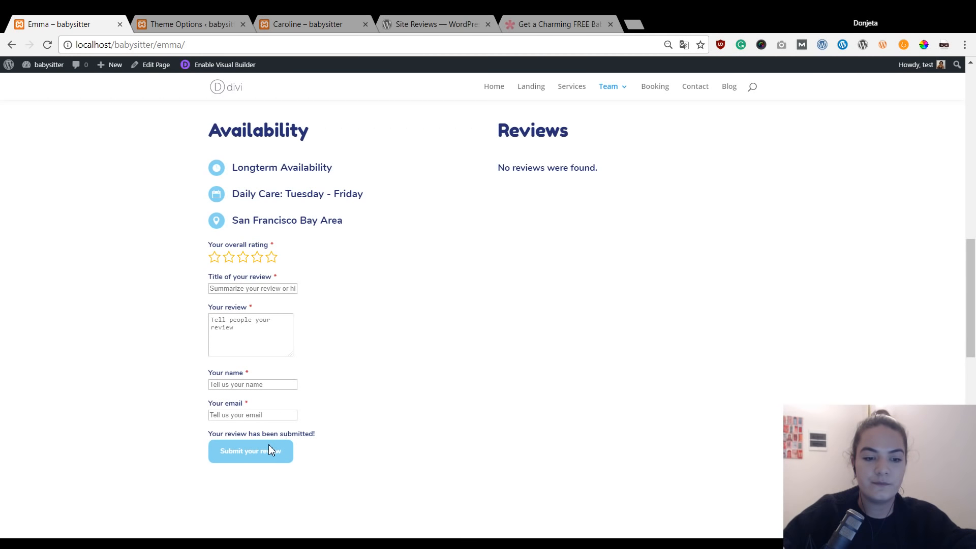
{"action": "key", "text": "F5"}
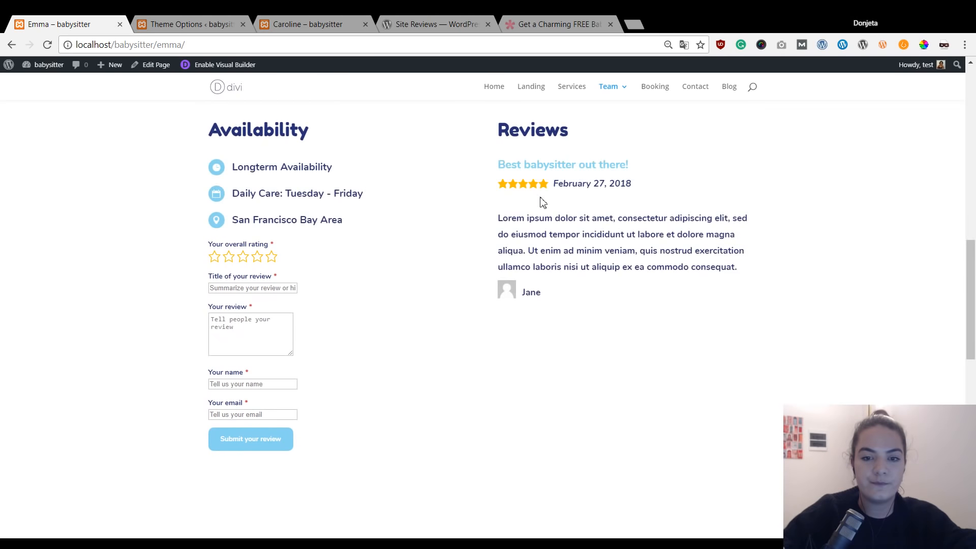
Move Caroline's tab beside Emma's and load Caroline's live page via Visit Site.
{"action": "scroll", "coordinate": [579, 205], "scroll_direction": "up", "scroll_amount": 2}
{"action": "scroll", "coordinate": [565, 238], "scroll_direction": "down", "scroll_amount": 1}
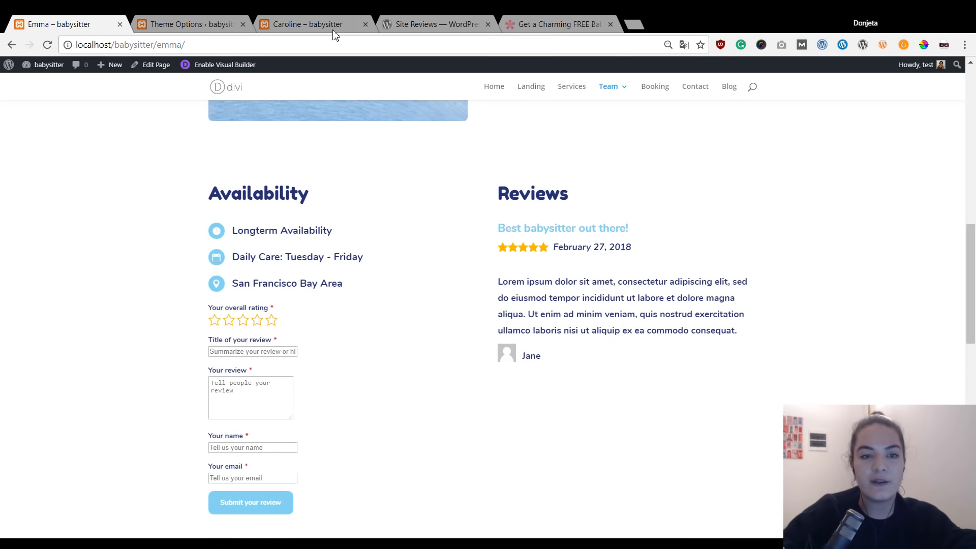
{"action": "left_click", "coordinate": [312, 24]}
{"action": "left_click_drag", "start_coordinate": [312, 24], "coordinate": [284, 21]}
{"action": "left_click", "coordinate": [152, 21]}
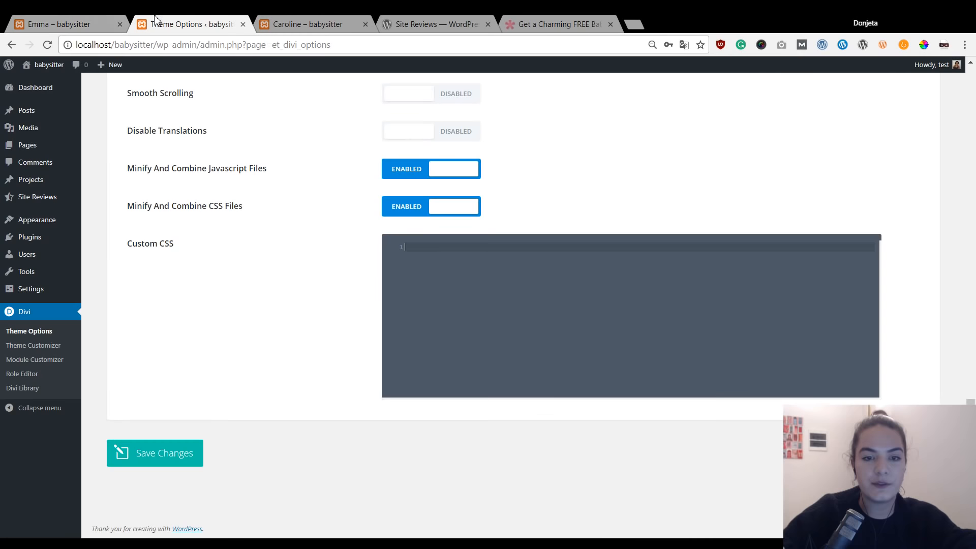
{"action": "left_click", "coordinate": [36, 69]}
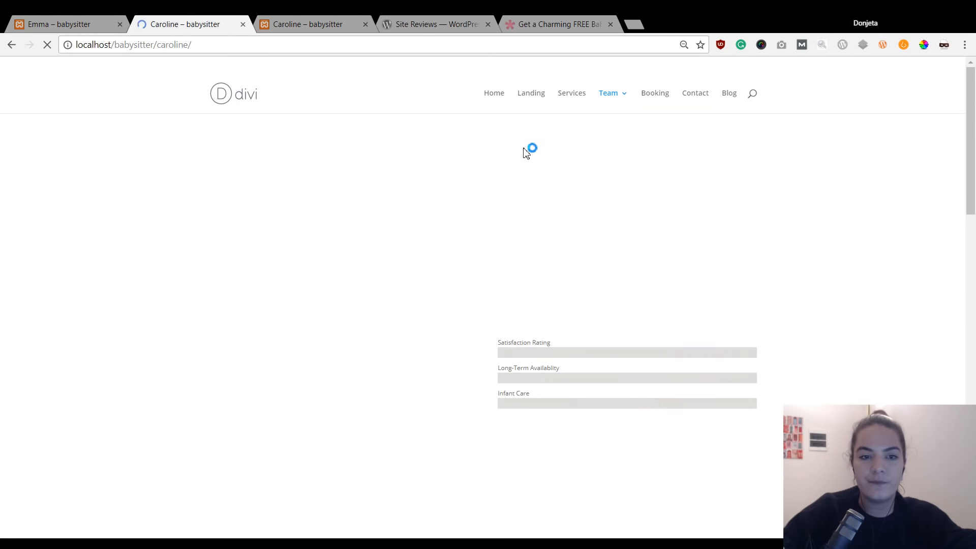
{"action": "scroll", "coordinate": [688, 218], "scroll_direction": "down", "scroll_amount": 9}
{"action": "scroll", "coordinate": [682, 218], "scroll_direction": "down", "scroll_amount": 1}
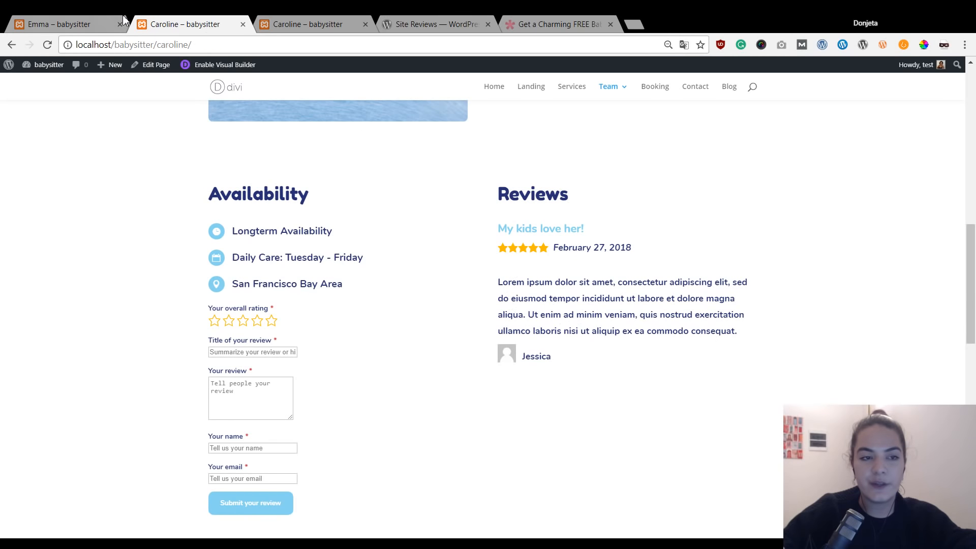
Flip between Emma's and Caroline's pages to compare their separate reviews.
{"action": "left_click", "coordinate": [59, 22]}
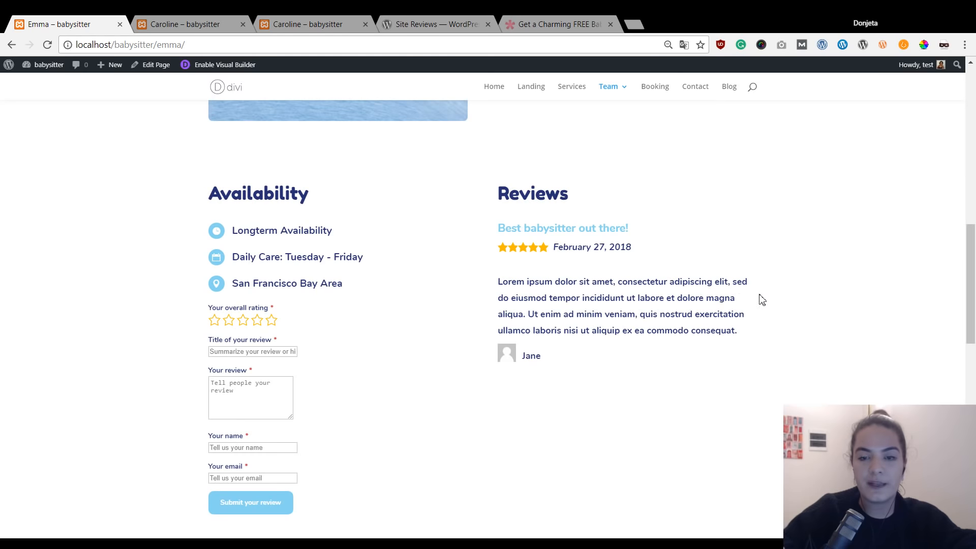
{"action": "key", "text": "ctrl+Tab"}
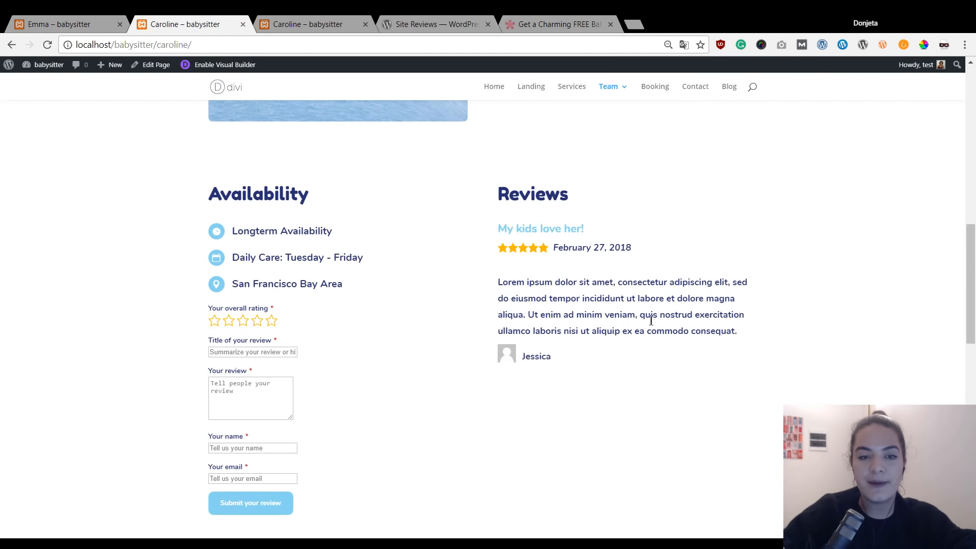
{"action": "left_click", "coordinate": [49, 17]}
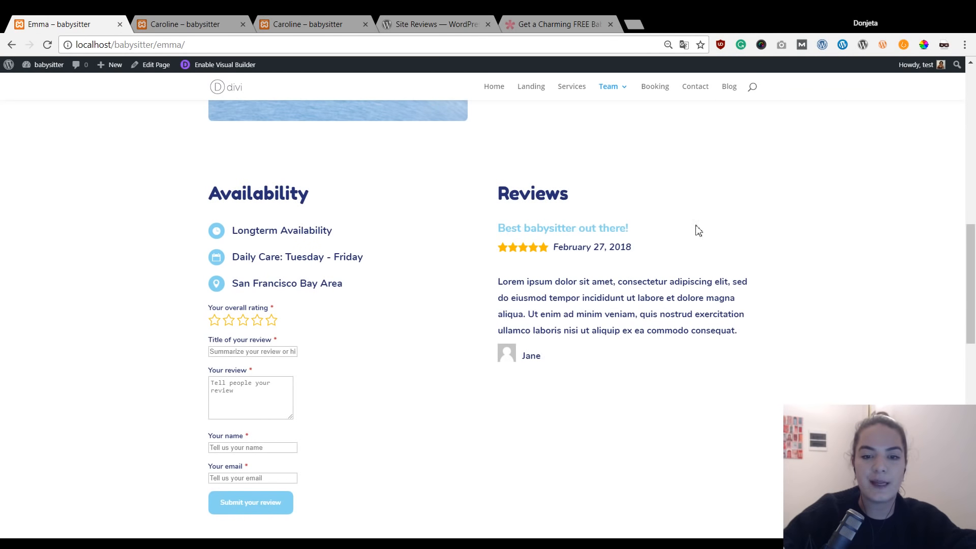
{"action": "left_click", "coordinate": [231, 21]}
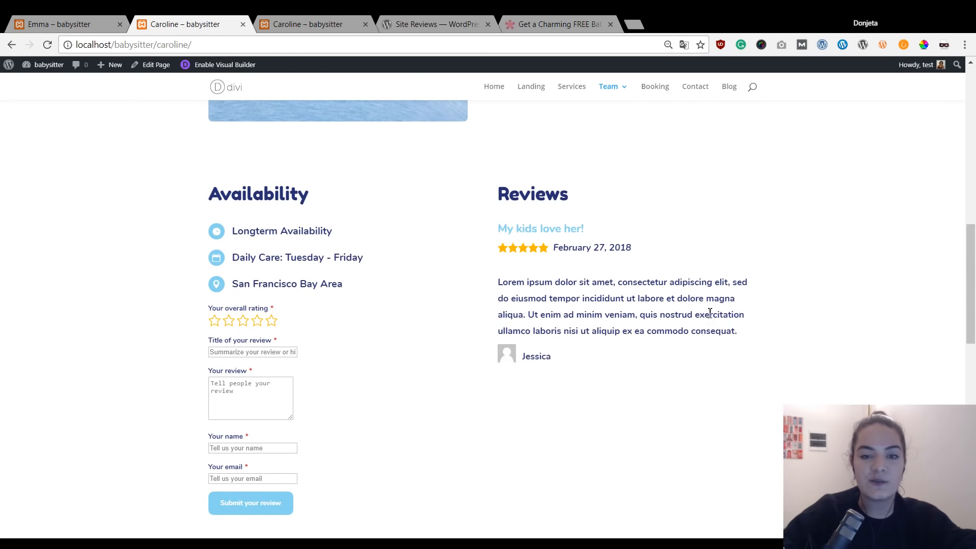
{"action": "left_click", "coordinate": [99, 23]}
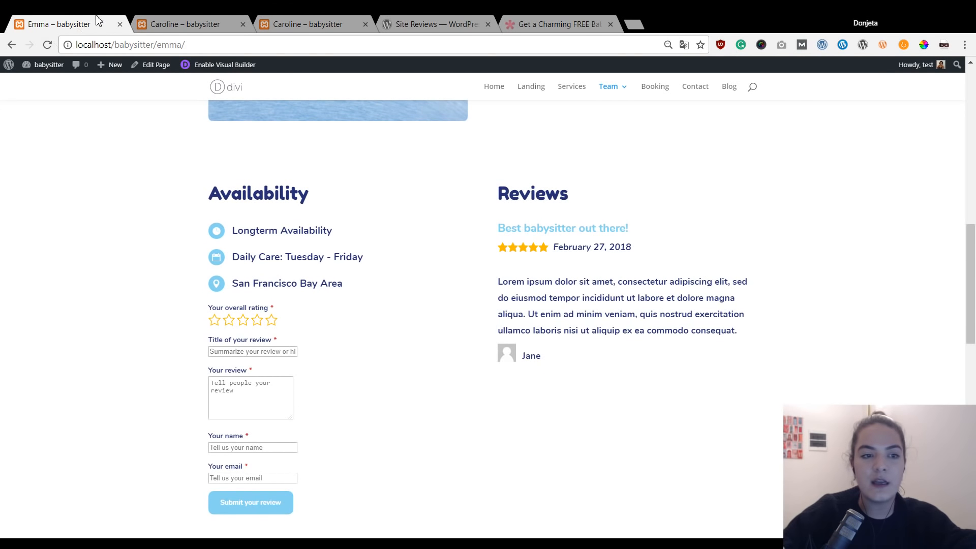
Go to the admin All Posts list and open the Caroline post for editing.
{"action": "left_click", "coordinate": [15, 68]}
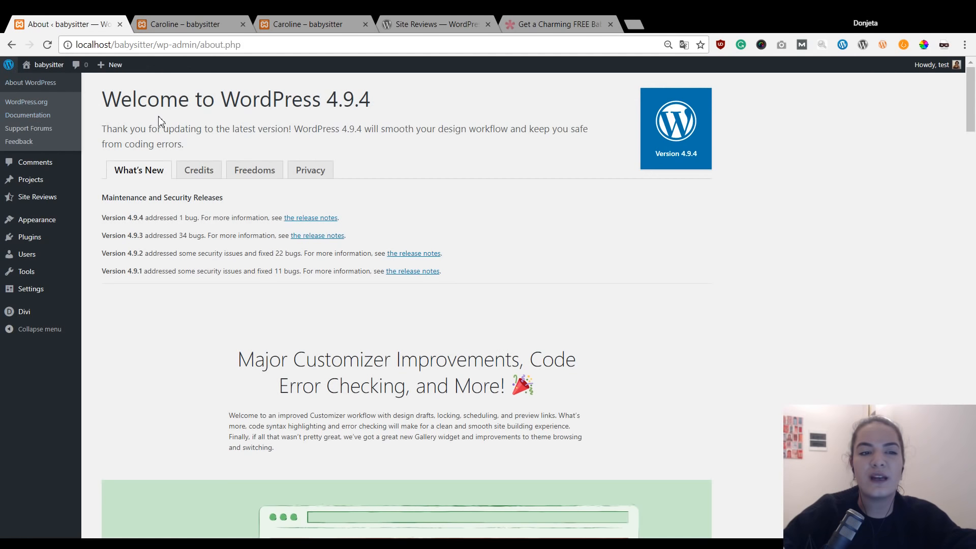
{"action": "mouse_move", "coordinate": [66, 125]}
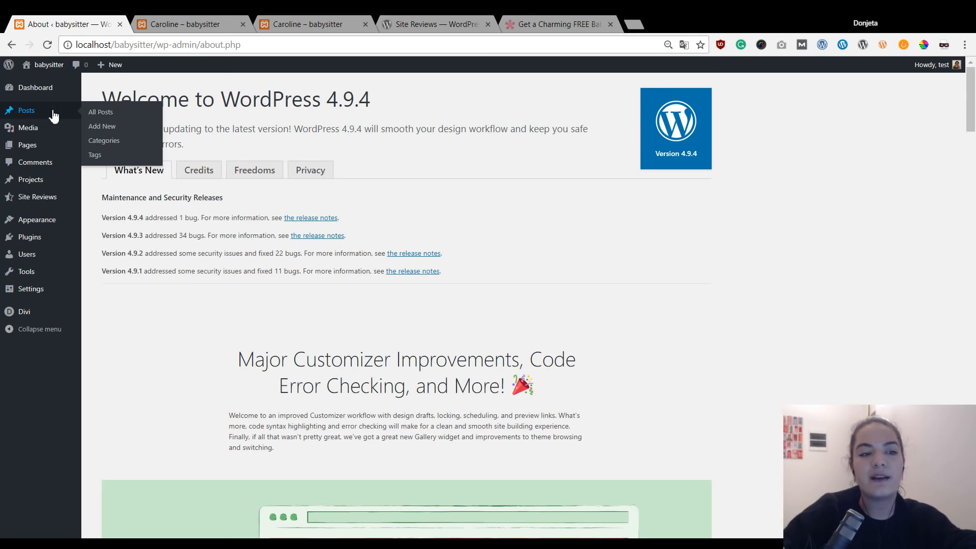
{"action": "left_click", "coordinate": [54, 116]}
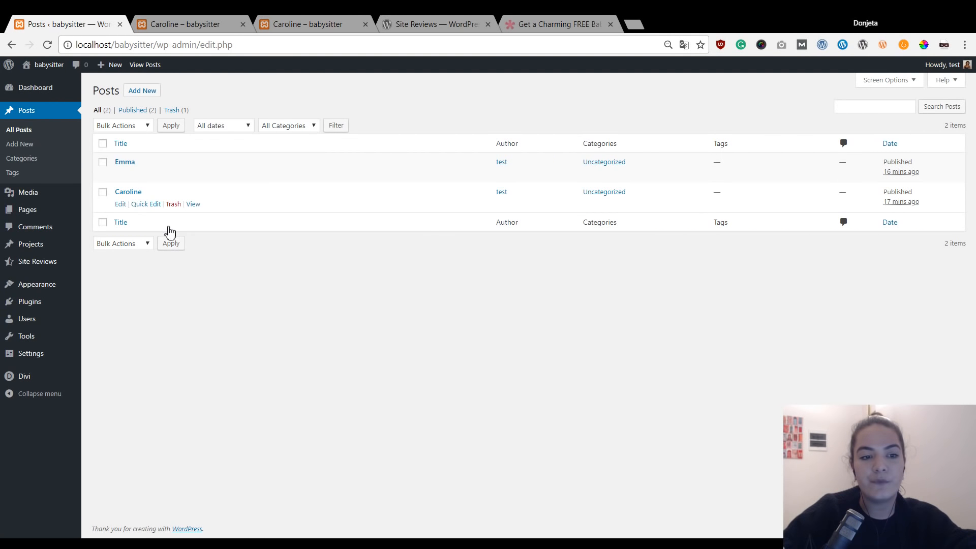
{"action": "left_click", "coordinate": [120, 204]}
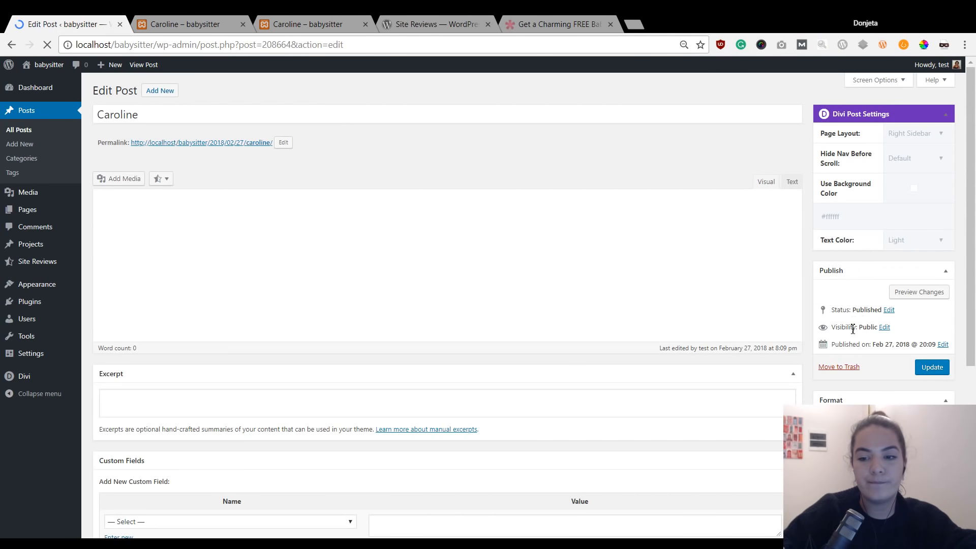
Set the Caroline post's status to Draft, update it, and return to All Posts.
{"action": "scroll", "coordinate": [809, 281], "scroll_direction": "down", "scroll_amount": 3}
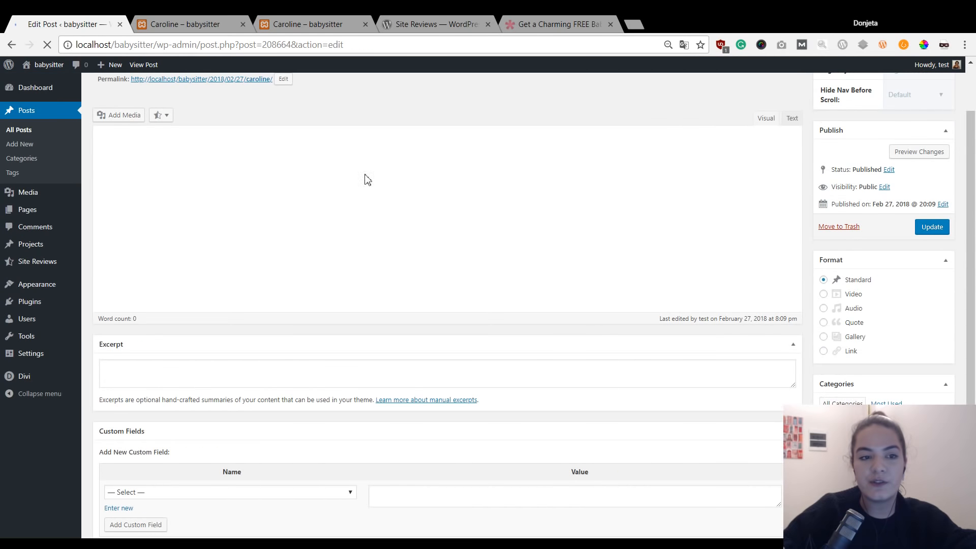
{"action": "scroll", "coordinate": [364, 187], "scroll_direction": "up", "scroll_amount": 2}
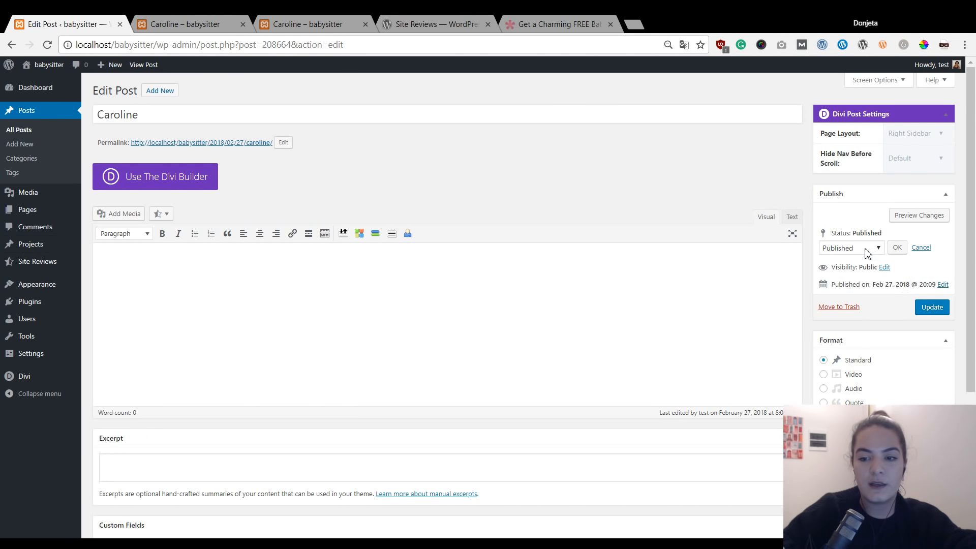
{"action": "key", "text": "d"}
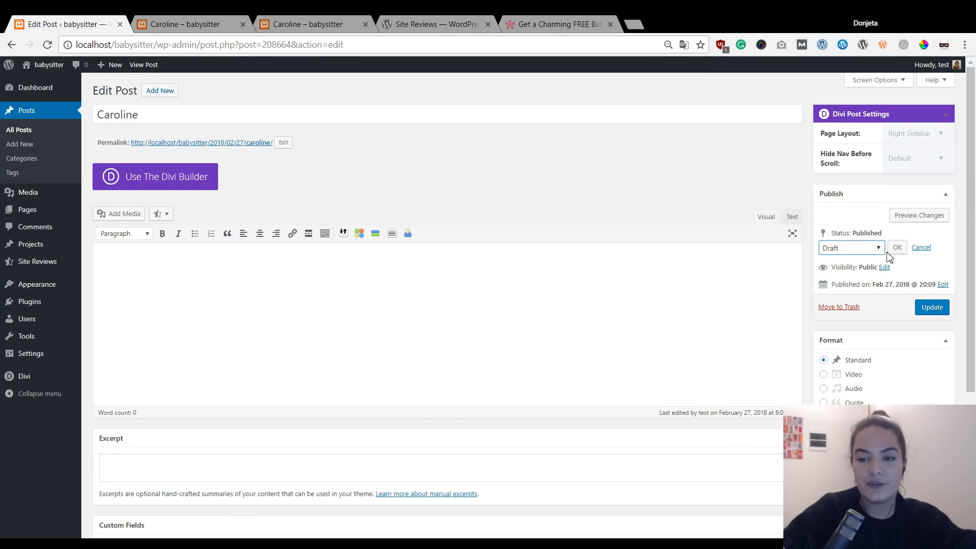
{"action": "left_click", "coordinate": [897, 247]}
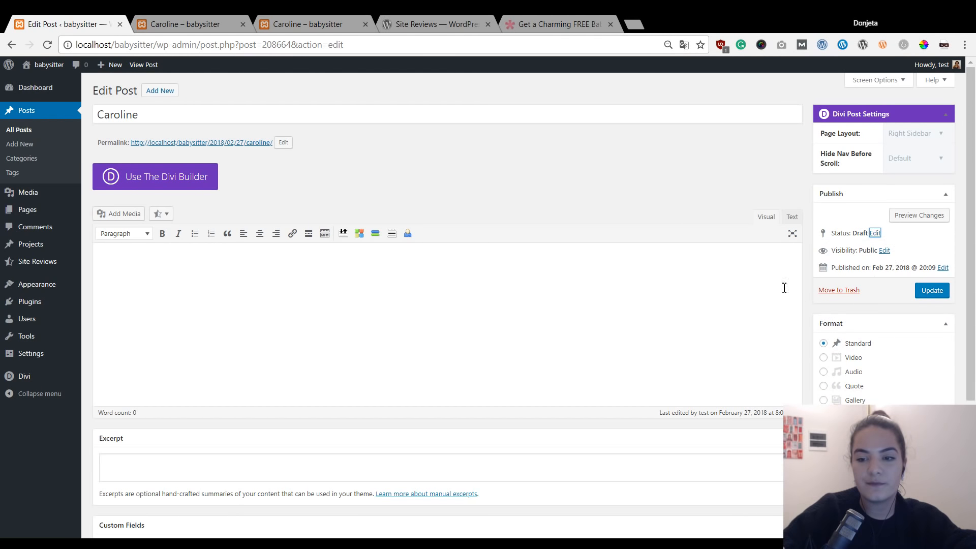
{"action": "left_click", "coordinate": [740, 187]}
{"action": "left_click", "coordinate": [934, 291]}
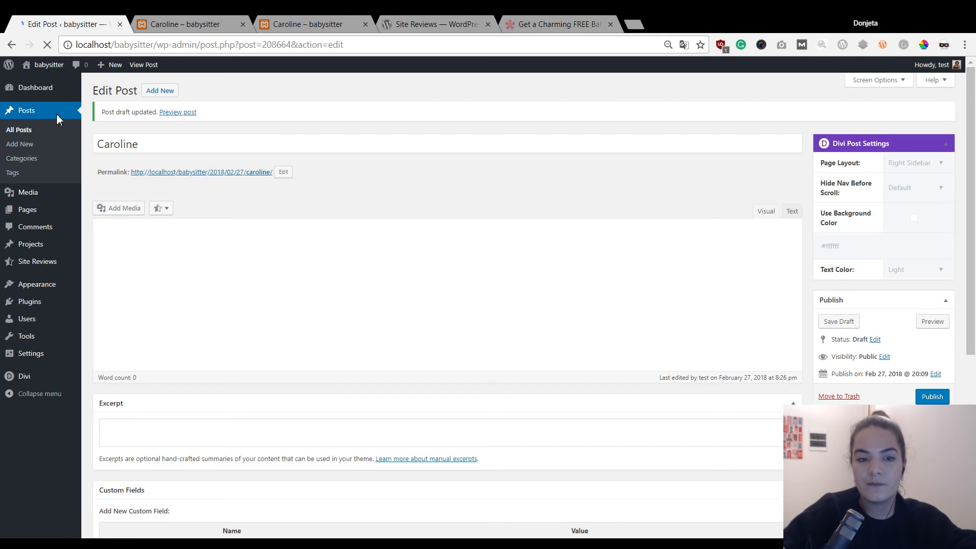
{"action": "left_click", "coordinate": [59, 120]}
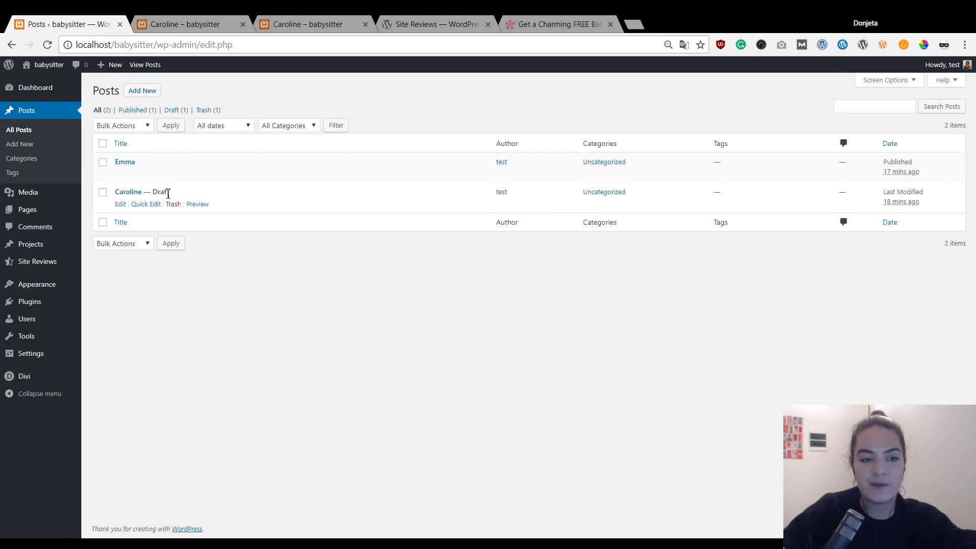
Refresh Caroline's front-end page, then open the Emma post from the posts list.
{"action": "left_click", "coordinate": [175, 24]}
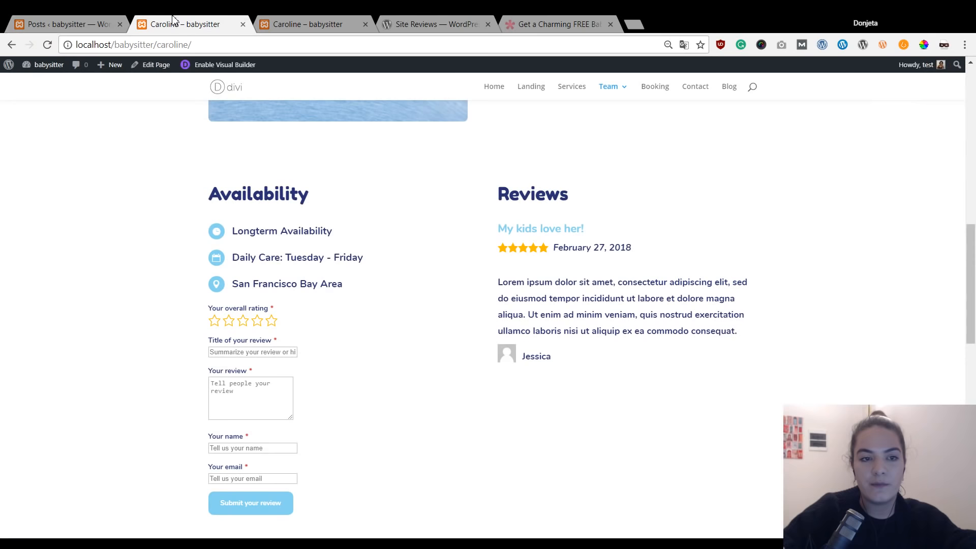
{"action": "scroll", "coordinate": [393, 310], "scroll_direction": "up", "scroll_amount": 5}
{"action": "key", "text": "F5"}
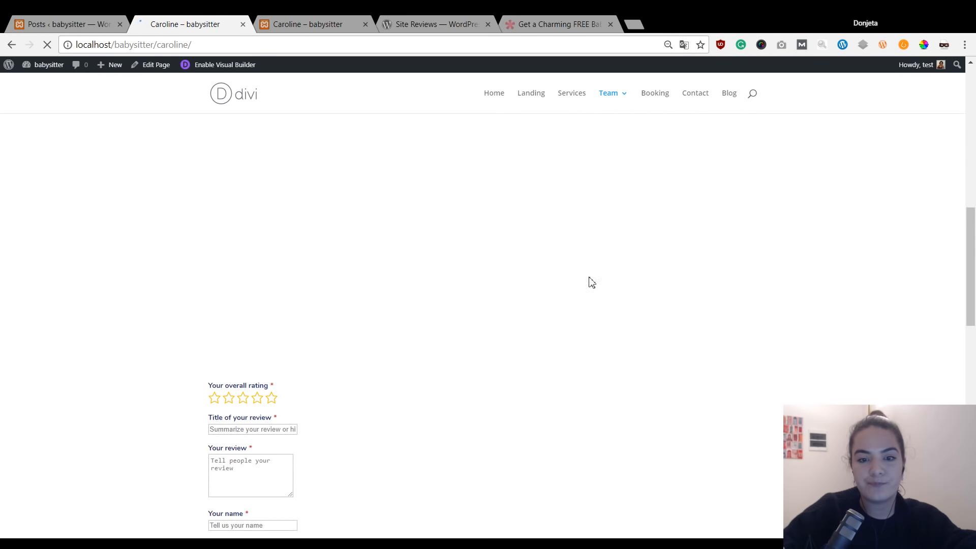
{"action": "scroll", "coordinate": [684, 359], "scroll_direction": "up", "scroll_amount": 3}
{"action": "scroll", "coordinate": [686, 360], "scroll_direction": "down", "scroll_amount": 1}
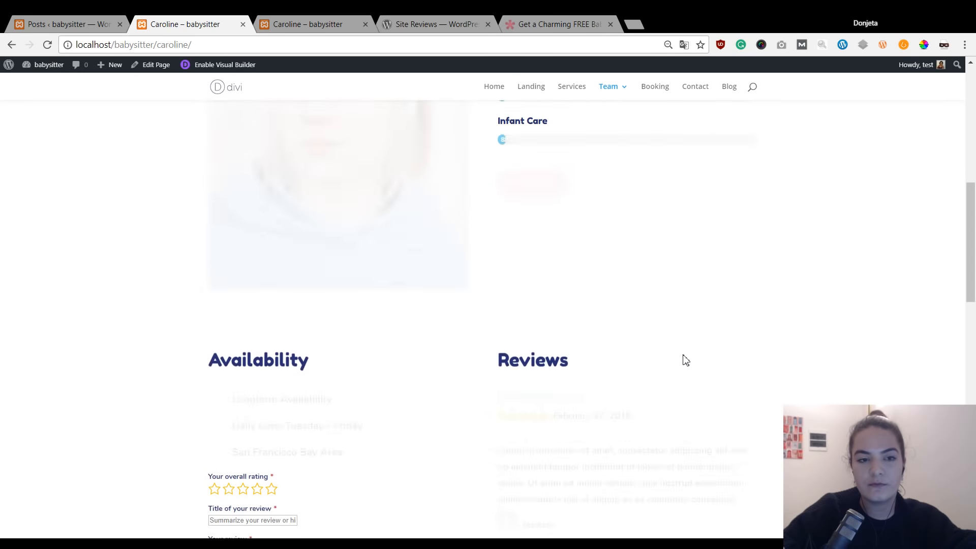
{"action": "scroll", "coordinate": [684, 360], "scroll_direction": "down", "scroll_amount": 3}
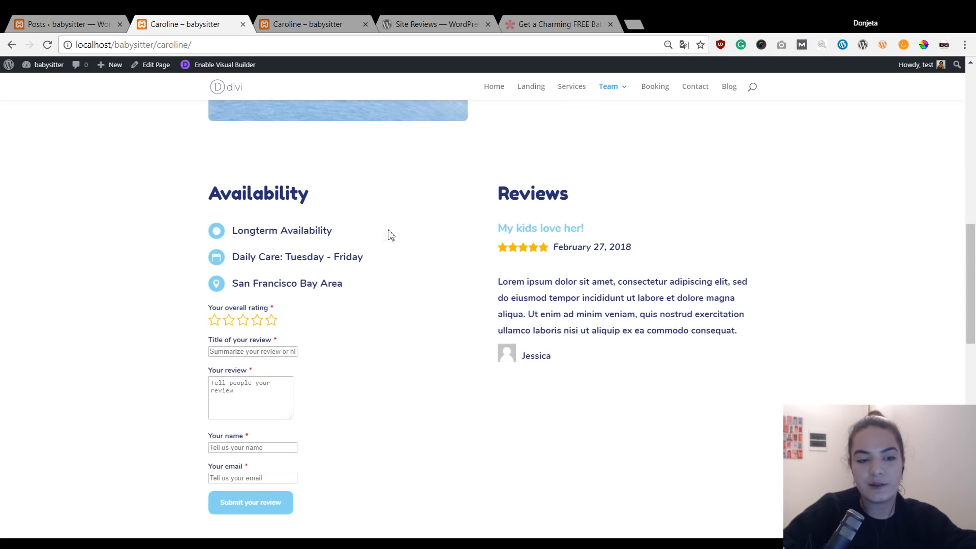
{"action": "left_click", "coordinate": [71, 20]}
{"action": "left_click", "coordinate": [121, 175]}
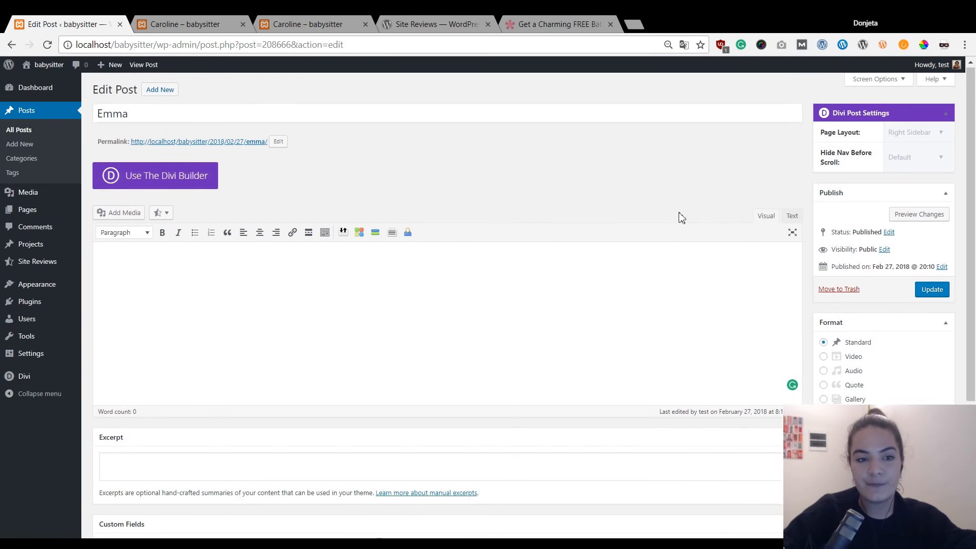
Switch the Emma post's status to Draft and update it.
{"action": "left_click", "coordinate": [890, 233]}
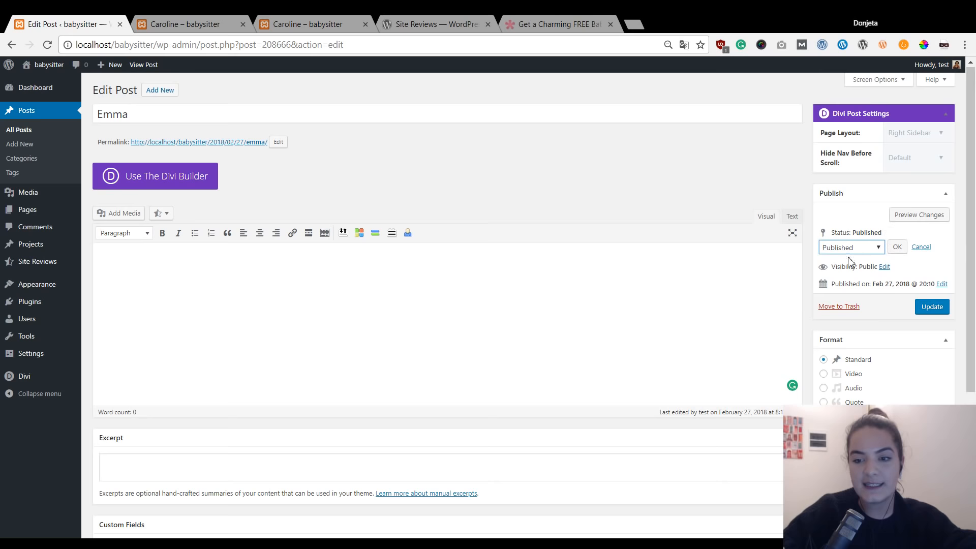
{"action": "key", "text": "d"}
{"action": "left_click", "coordinate": [933, 306]}
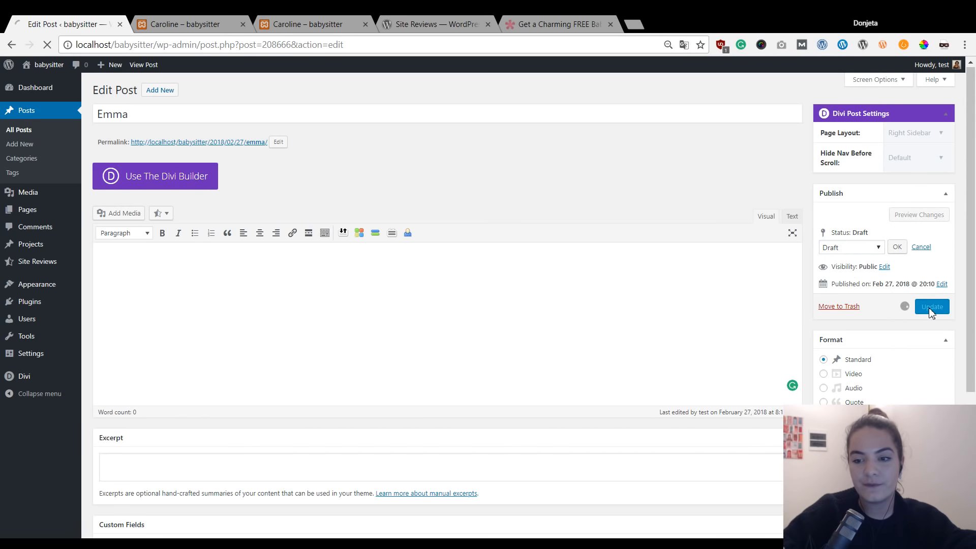
{"action": "left_click", "coordinate": [897, 248]}
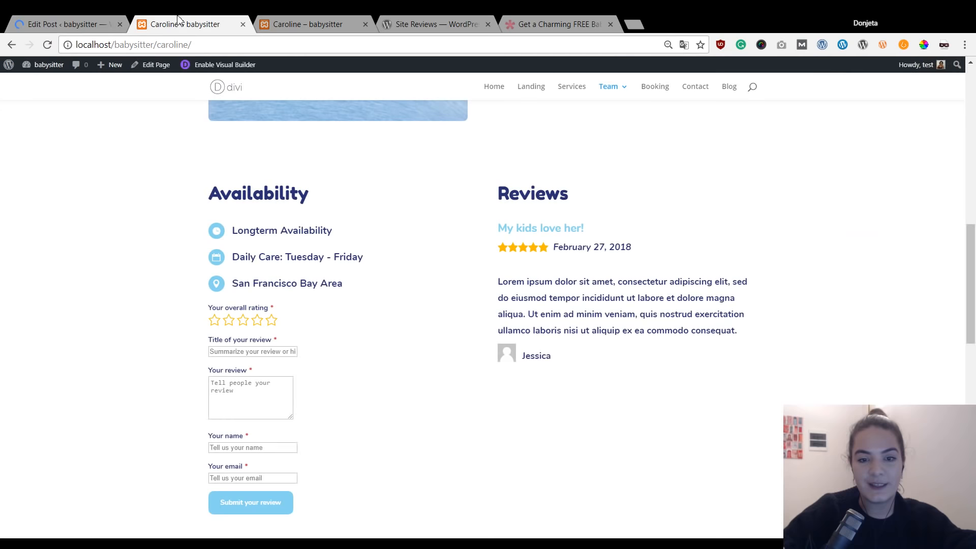
{"action": "left_click", "coordinate": [175, 24]}
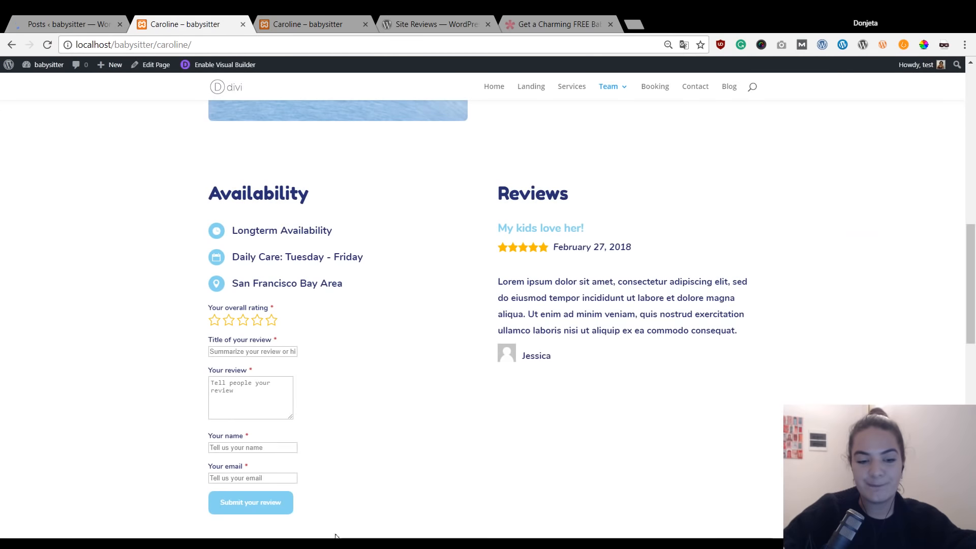